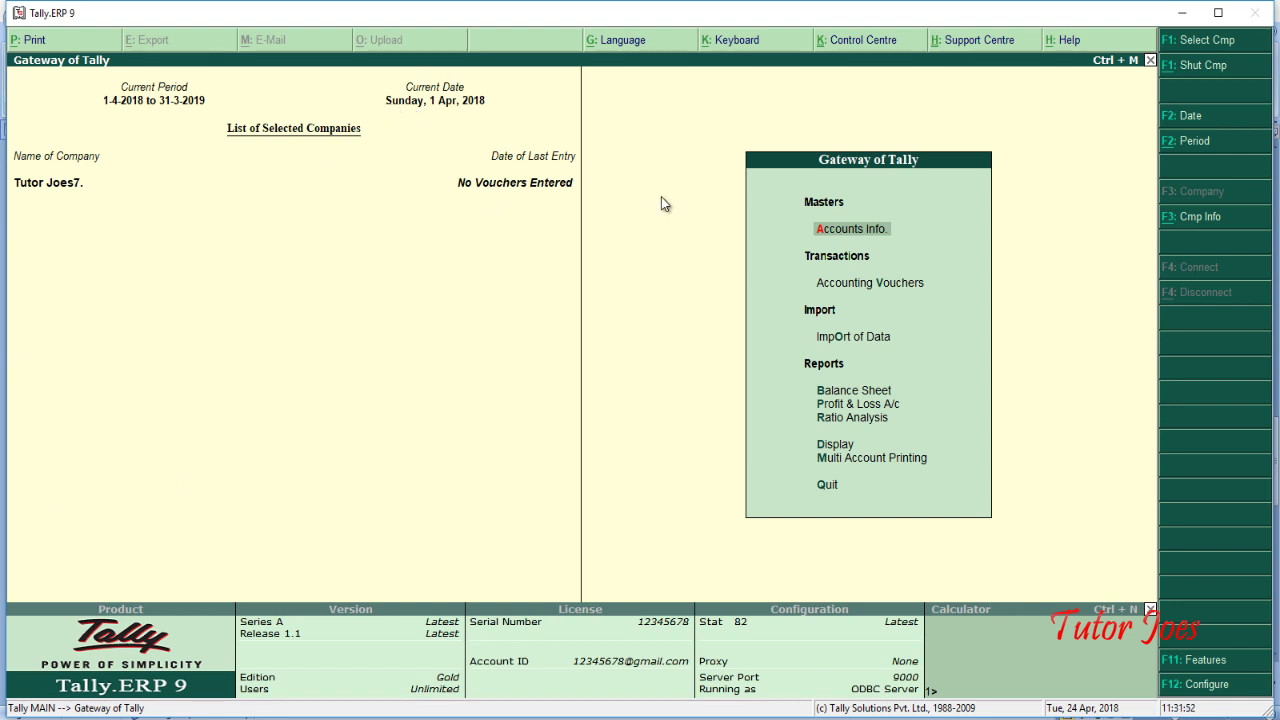
# Step: From Gateway of Tally, go to Accounts Info > Ledgers > Create for a single ledger
pyautogui.press('Return')
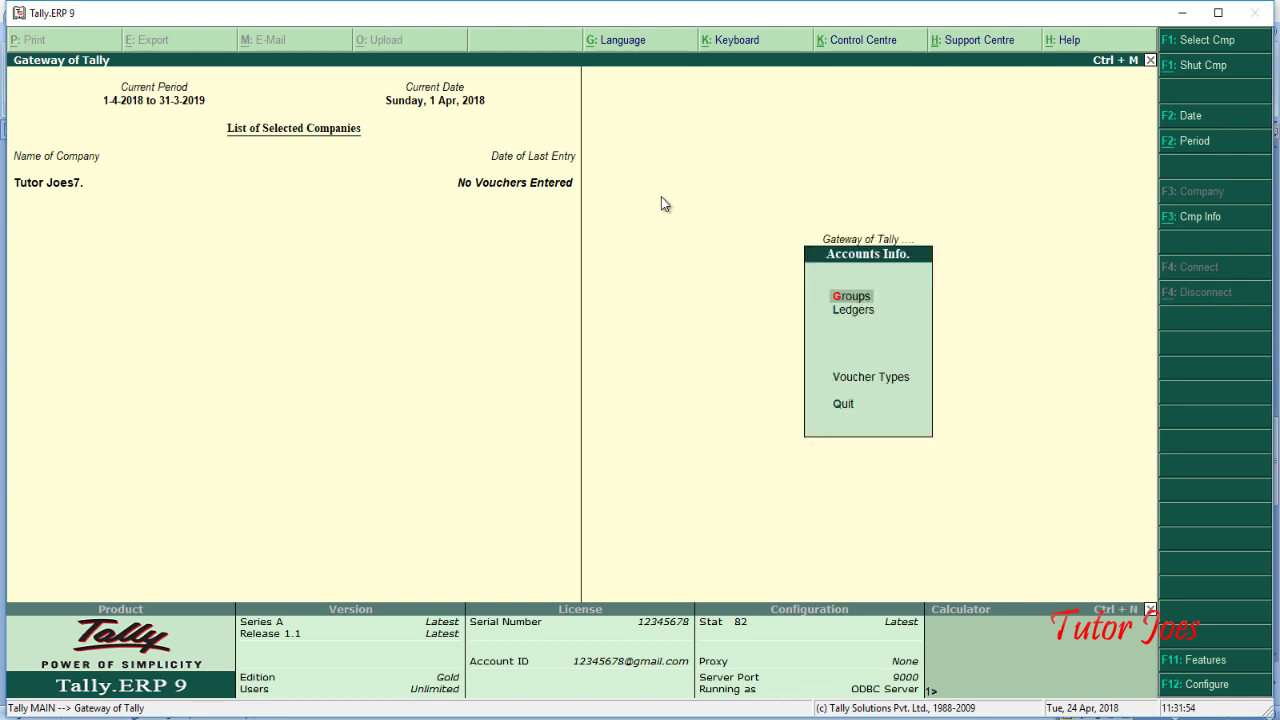
pyautogui.press('Down')
pyautogui.press('Return')
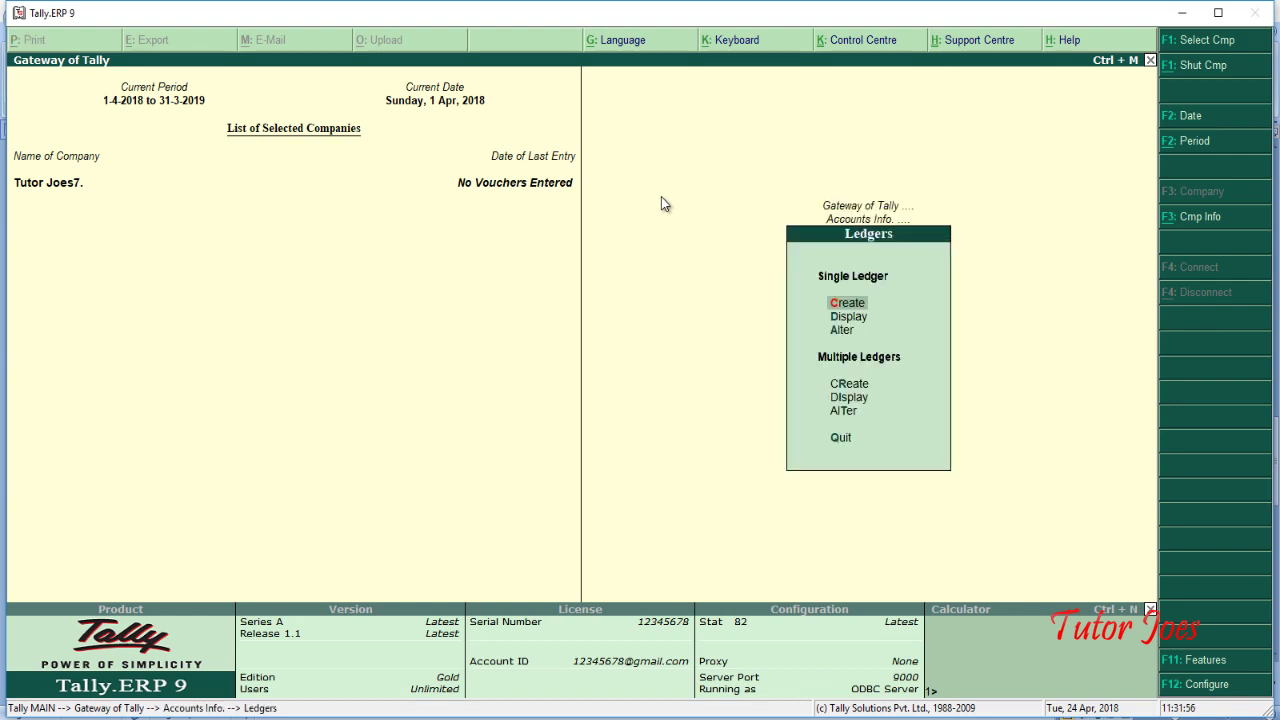
pyautogui.press('Return')
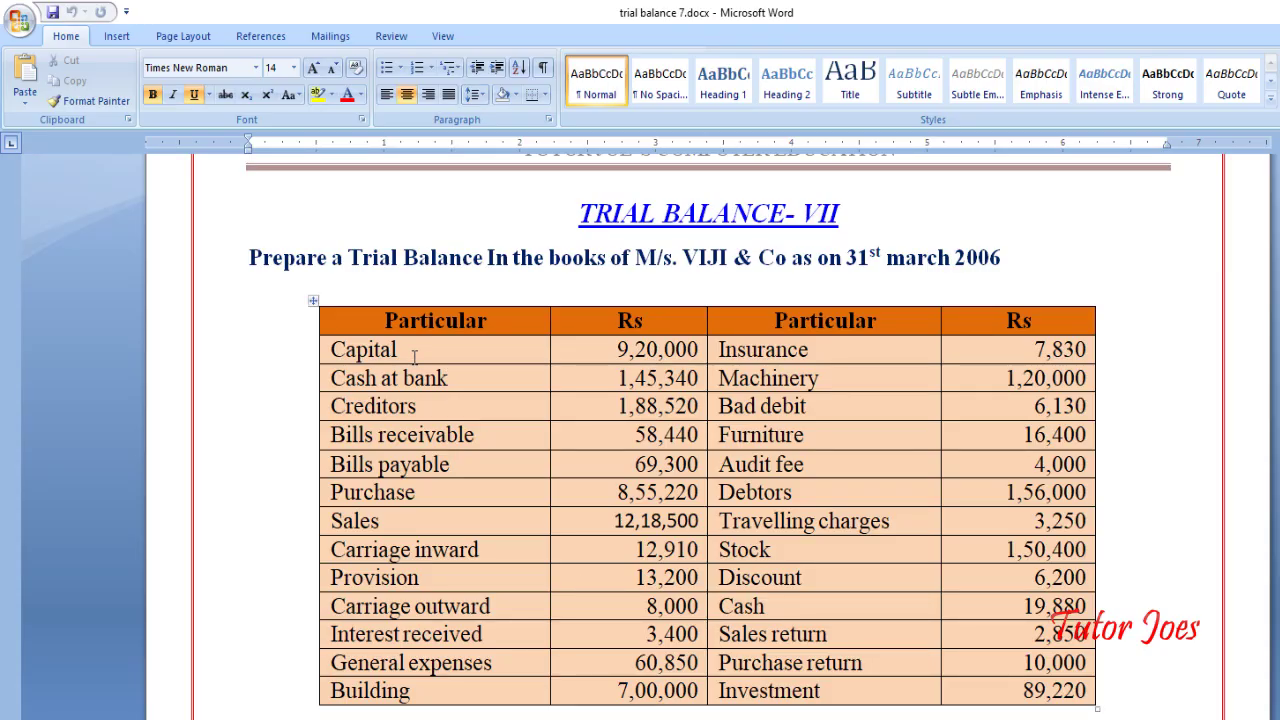
# Step: Create the Capital ledger under Capital Account with a 9,20,000 Cr opening balance
pyautogui.moveTo(414, 356); pyautogui.dragTo(226, 338)
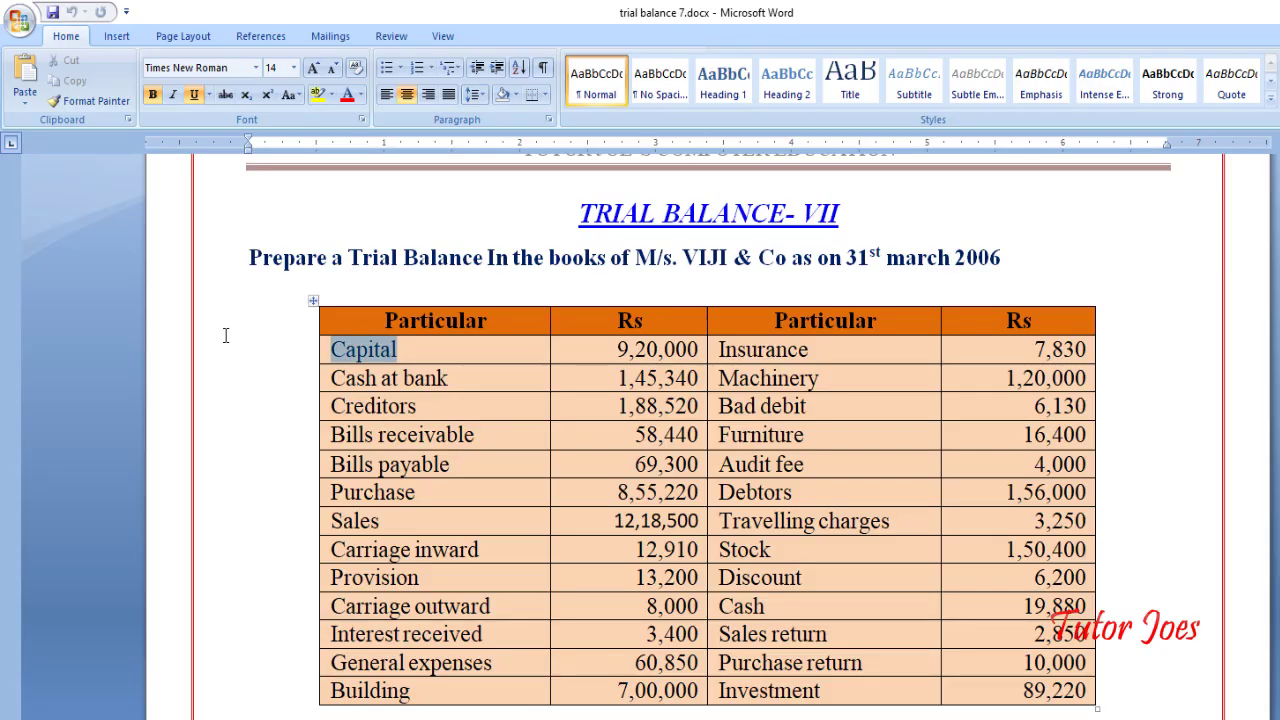
pyautogui.click(509, 356)
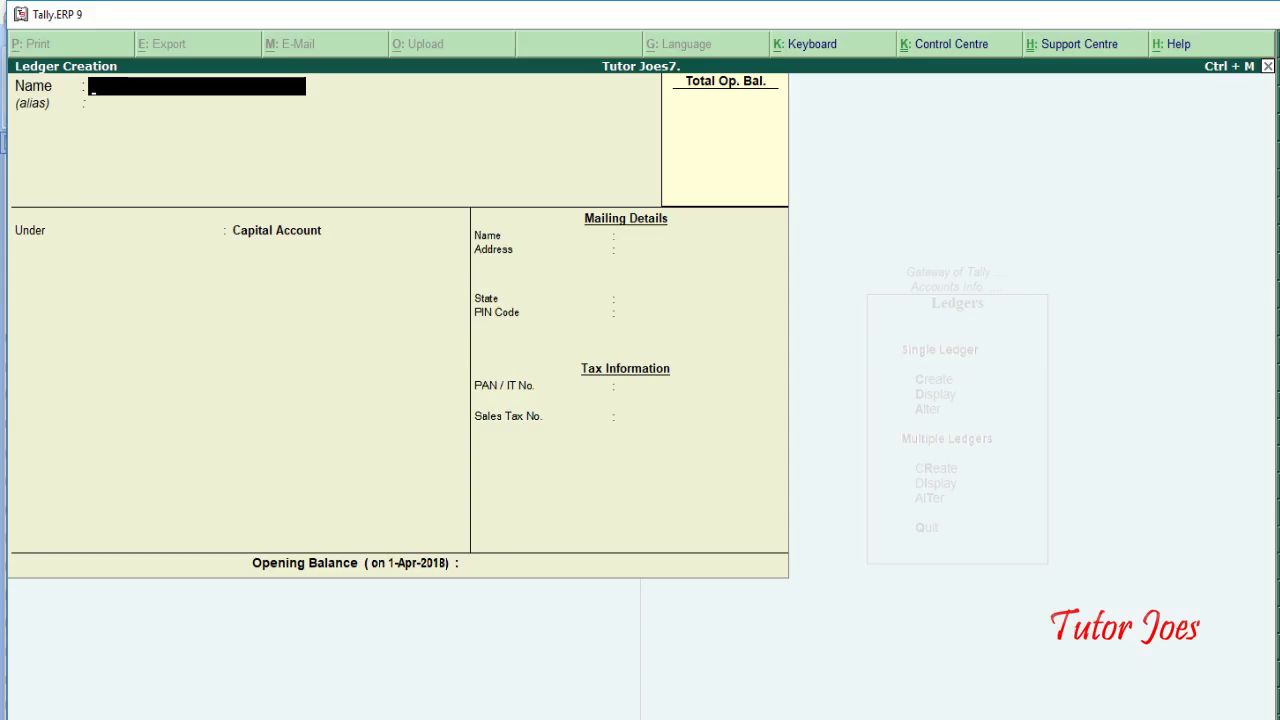
pyautogui.write('Capi')
pyautogui.write('tal')
pyautogui.press('Return')
pyautogui.press('Return')
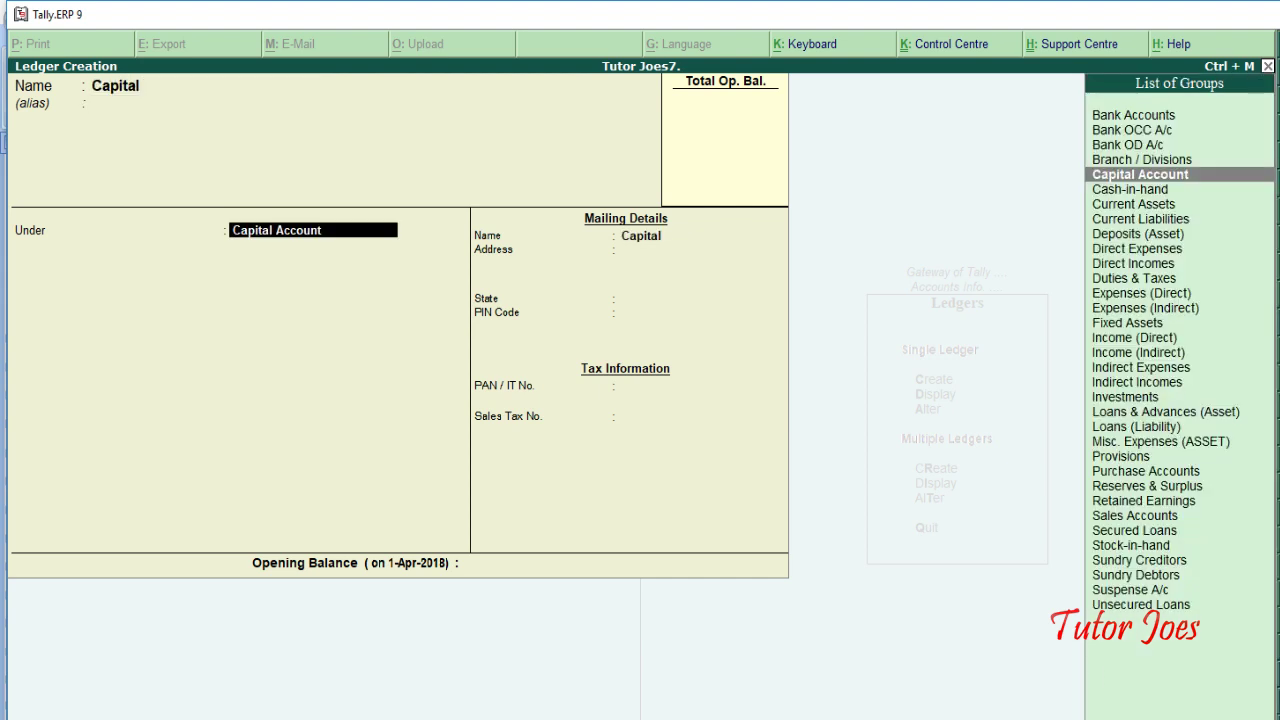
pyautogui.press('Return')
pyautogui.press('Return')
pyautogui.press('Return')
pyautogui.press('Return')
pyautogui.press('Return')
pyautogui.press('Return')
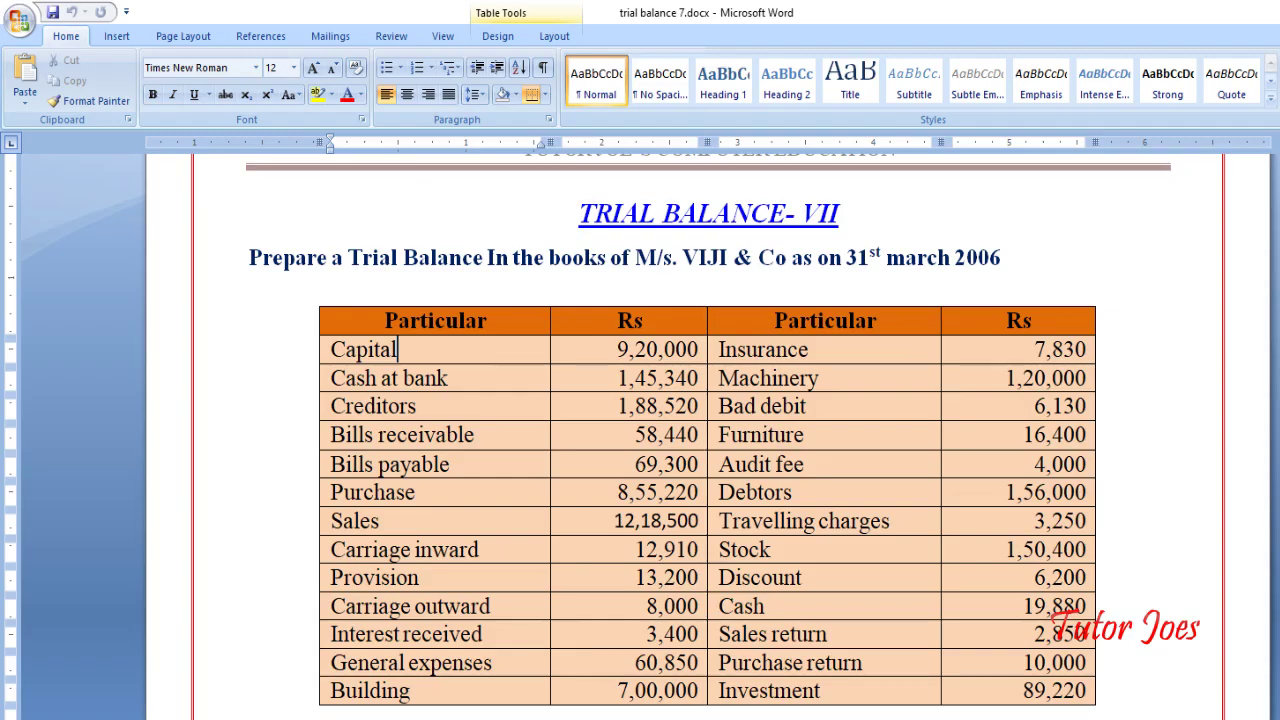
pyautogui.write('9')
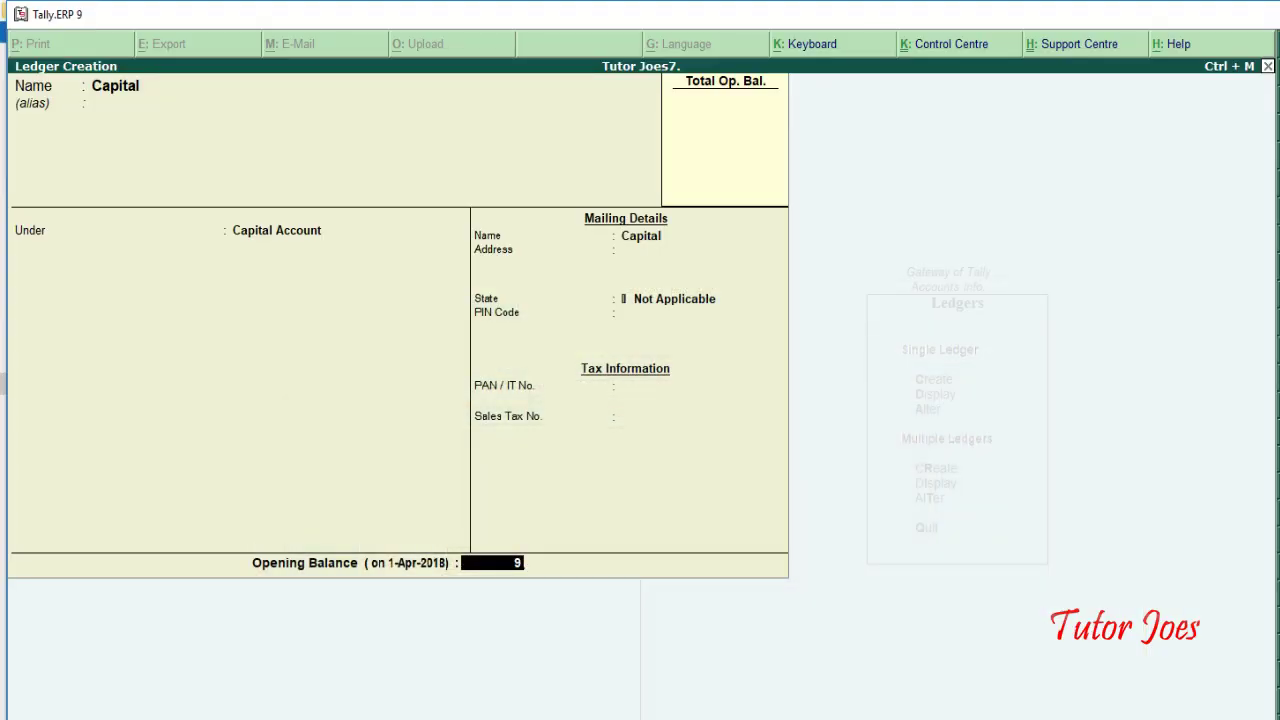
pyautogui.write('20000')
pyautogui.press('Return')
pyautogui.press('Return')
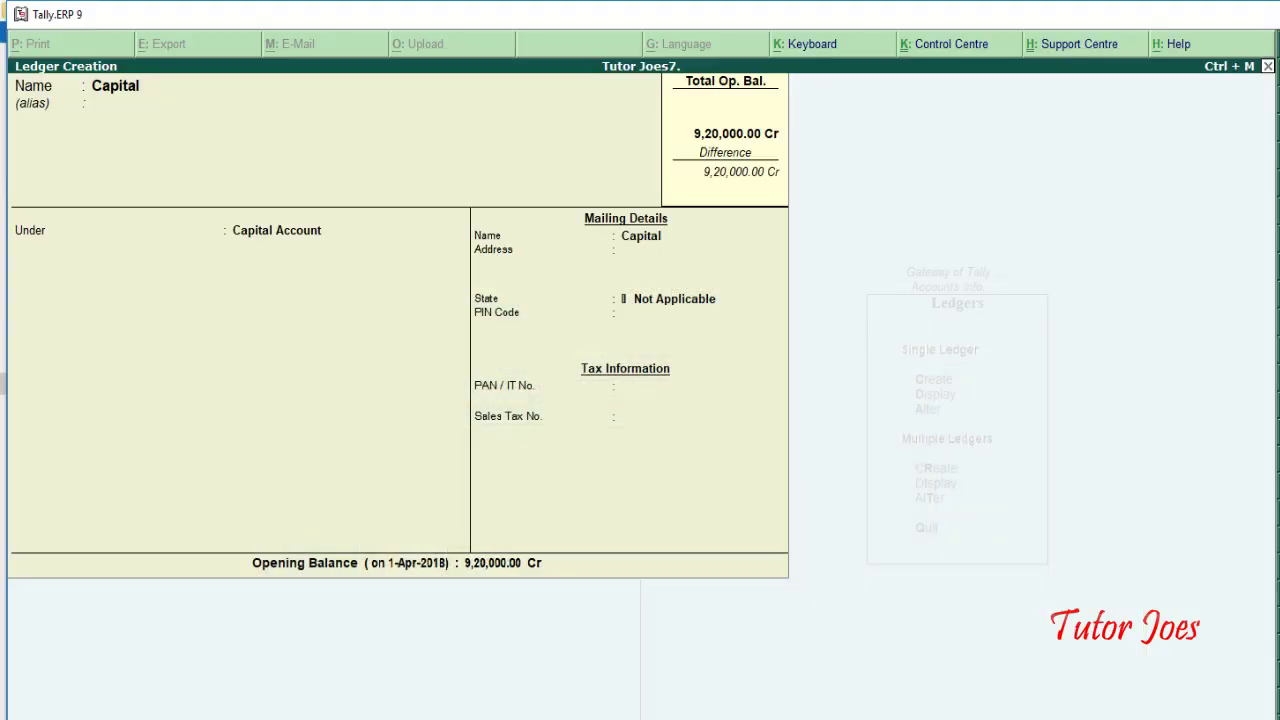
pyautogui.press('Return')
pyautogui.hotkey('alt', 'Tab')
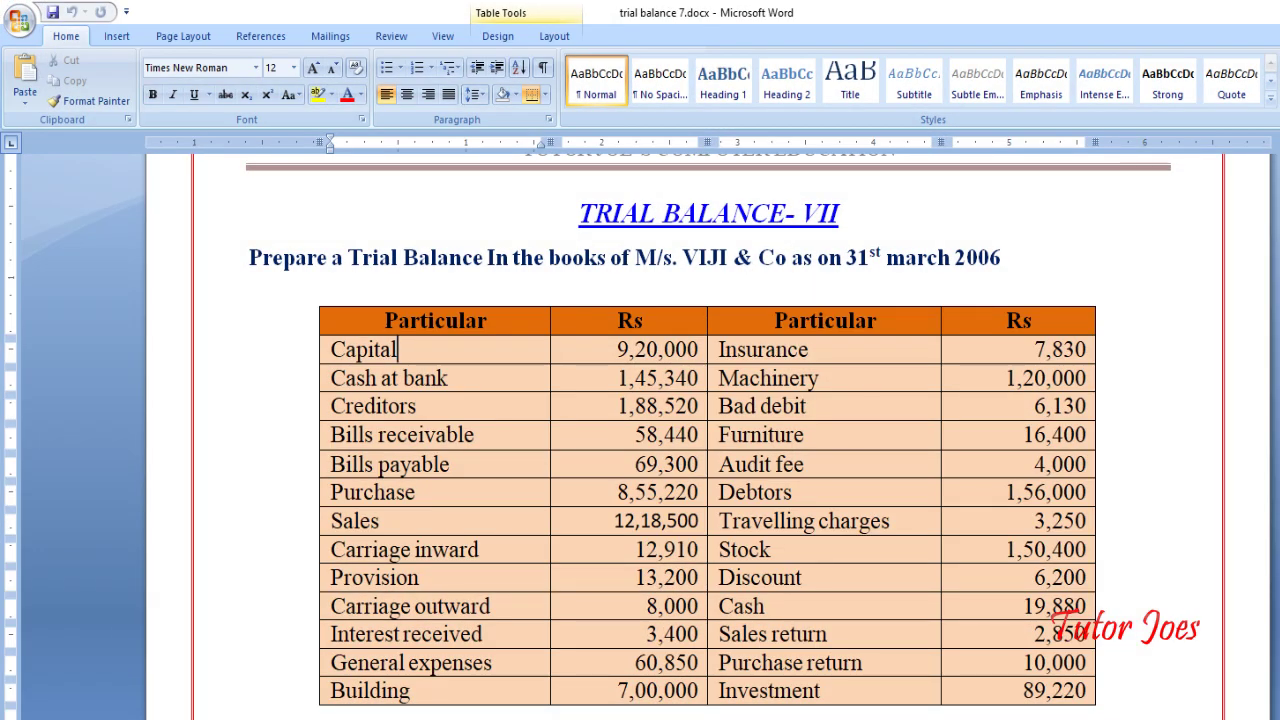
pyautogui.hotkey('alt', 'Tab')
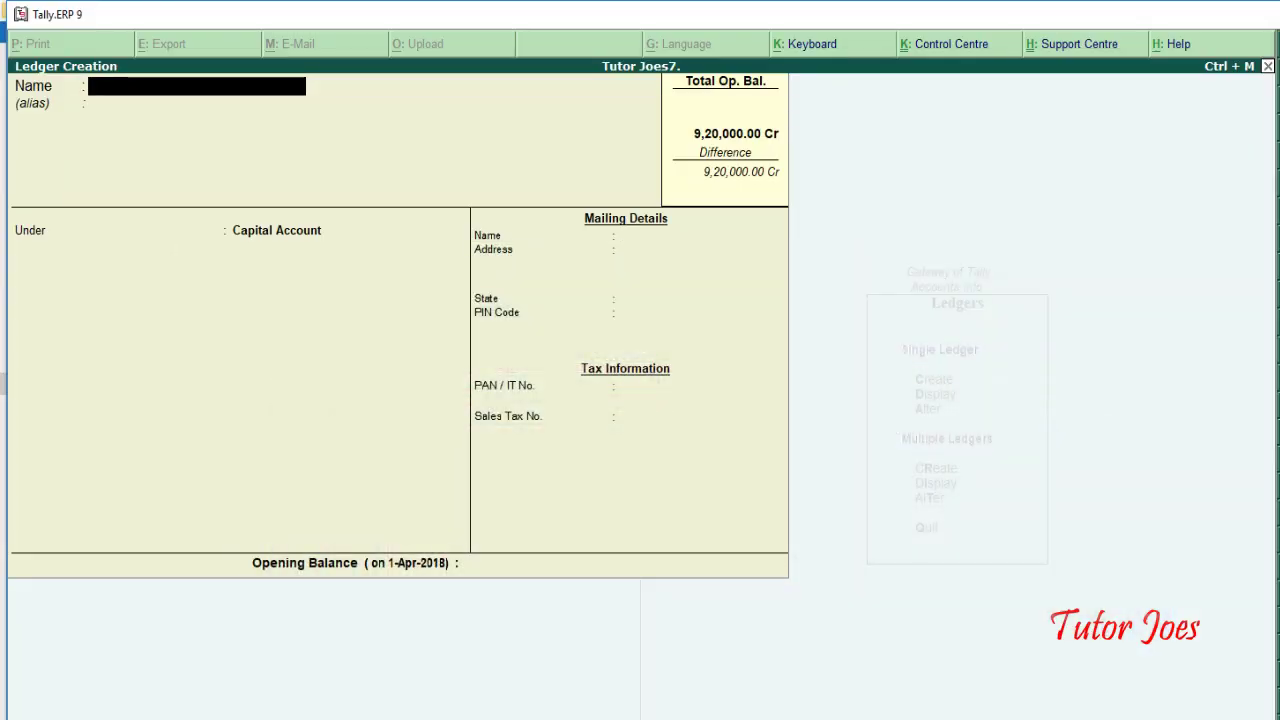
# Step: Name the new ledger Cash at Bank and place it under Bank Accounts
pyautogui.write('Cash at Ba')
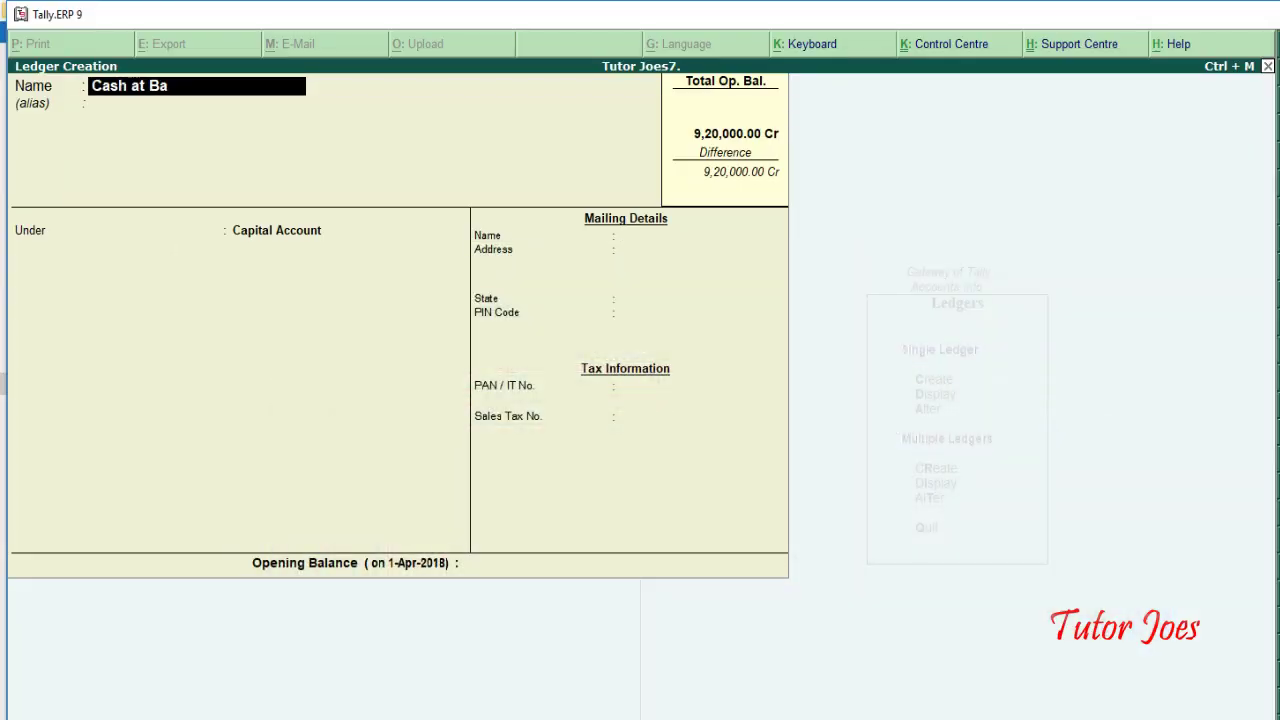
pyautogui.write('n')
pyautogui.press('BackSpace')
pyautogui.write('k')
pyautogui.press('Return')
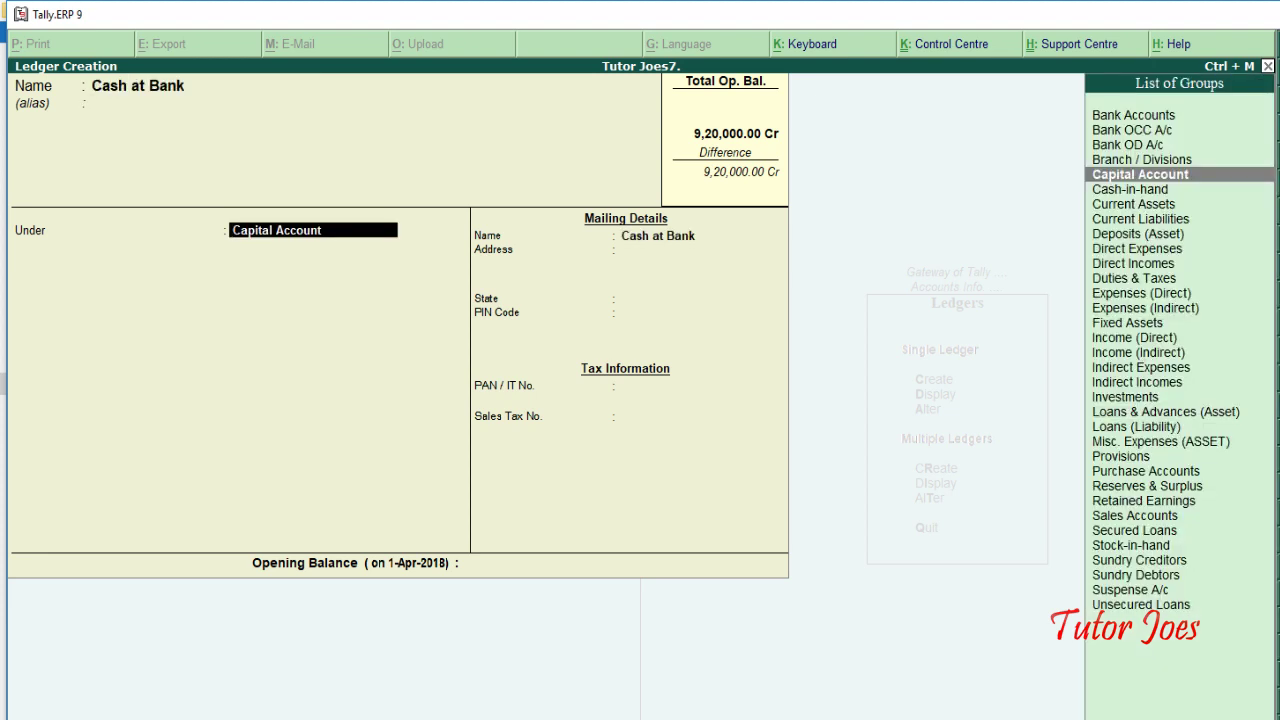
pyautogui.write('Bank')
pyautogui.press('Return')
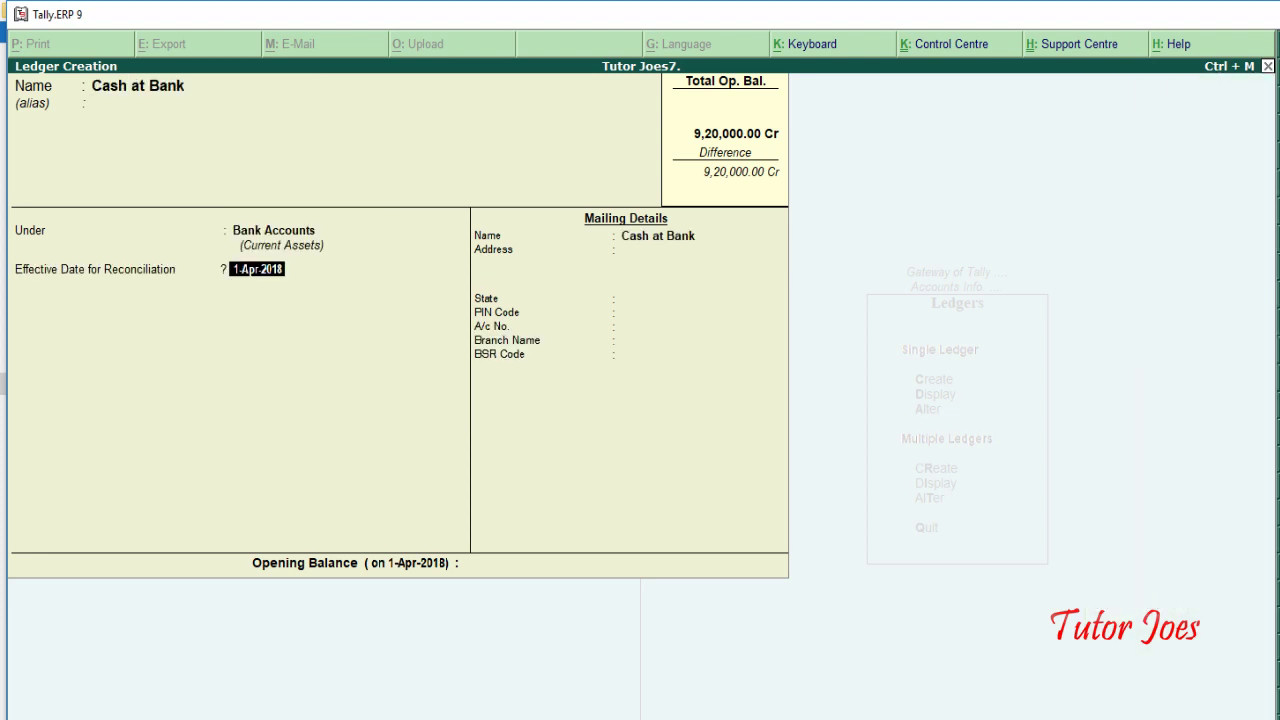
pyautogui.press('Return')
pyautogui.press('Return')
pyautogui.press('Return')
pyautogui.press('Return')
pyautogui.press('Return')
pyautogui.press('Return')
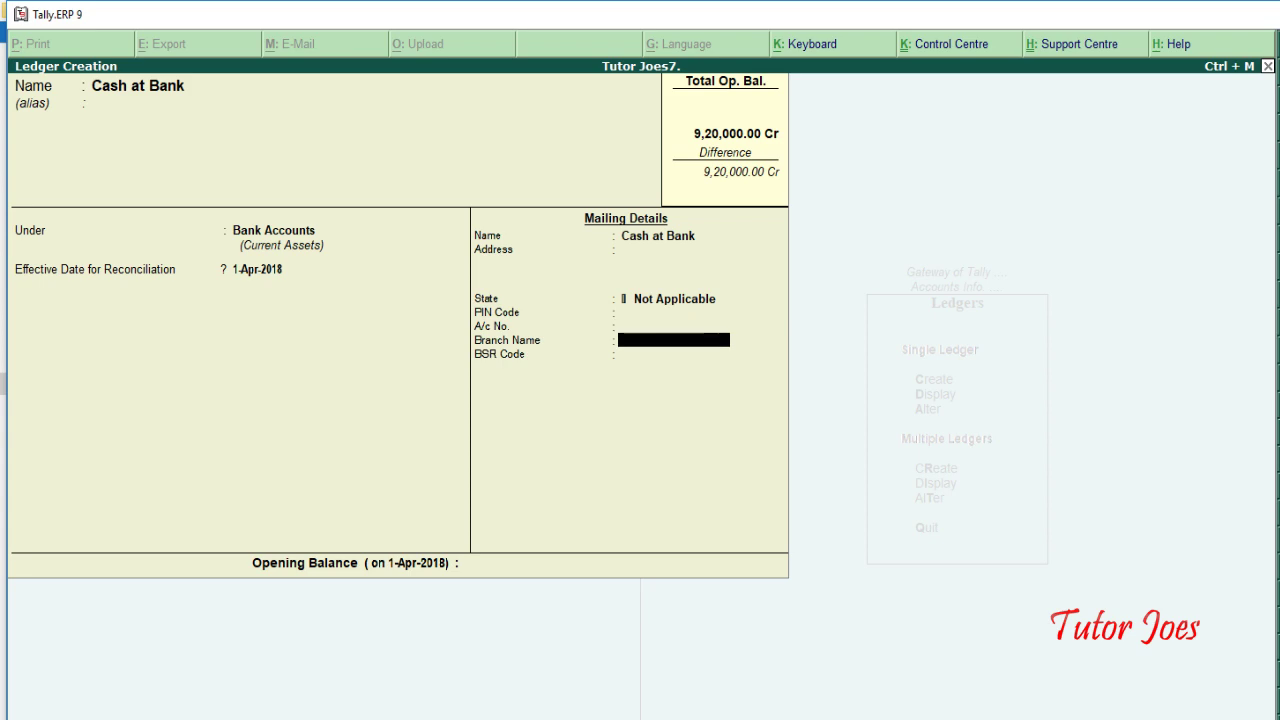
pyautogui.press('Return')
pyautogui.press('Return')
# Step: Give Cash at Bank a 1,45,340 Dr opening balance and save the ledger
pyautogui.hotkey('alt', 'Tab')
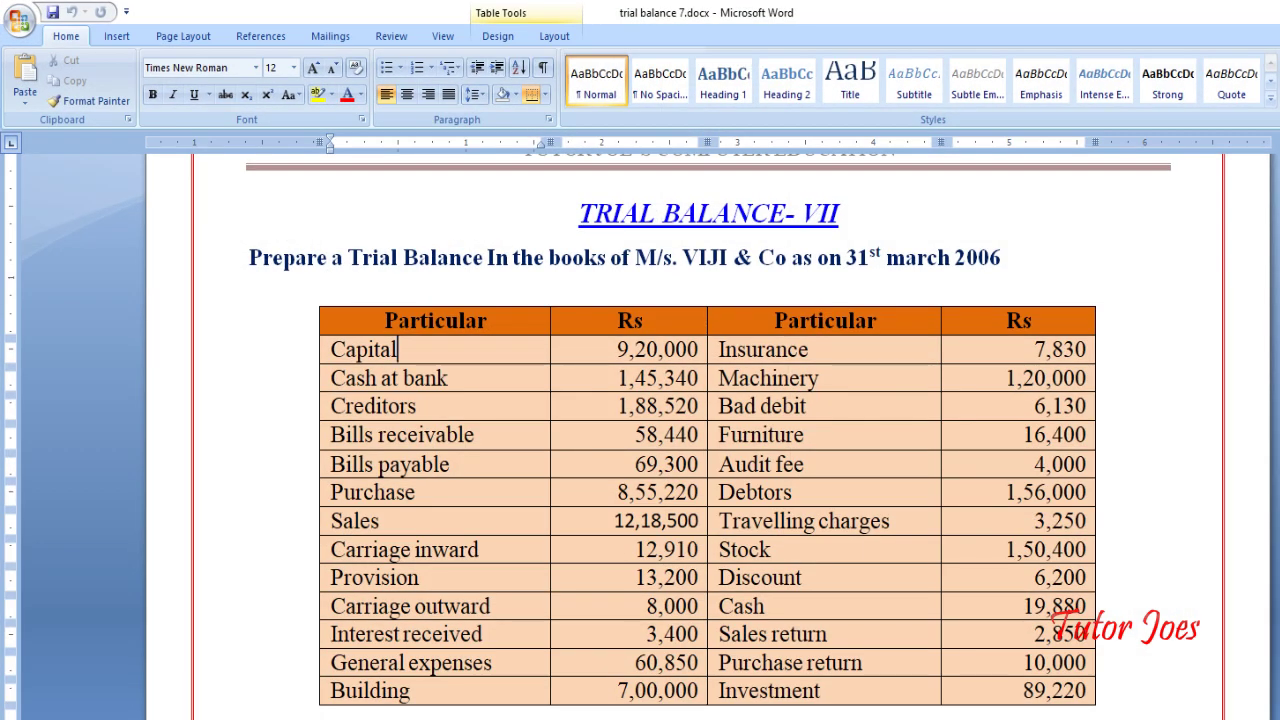
pyautogui.hotkey('alt', 'Tab')
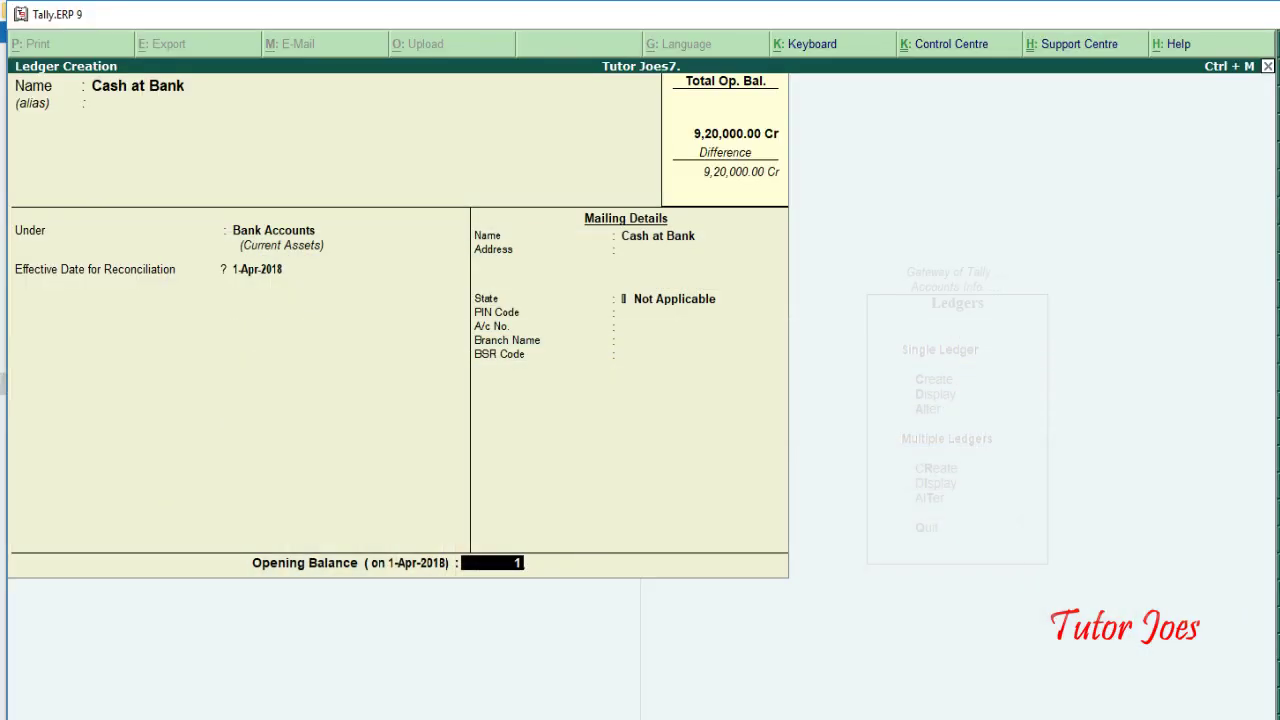
pyautogui.write('45340')
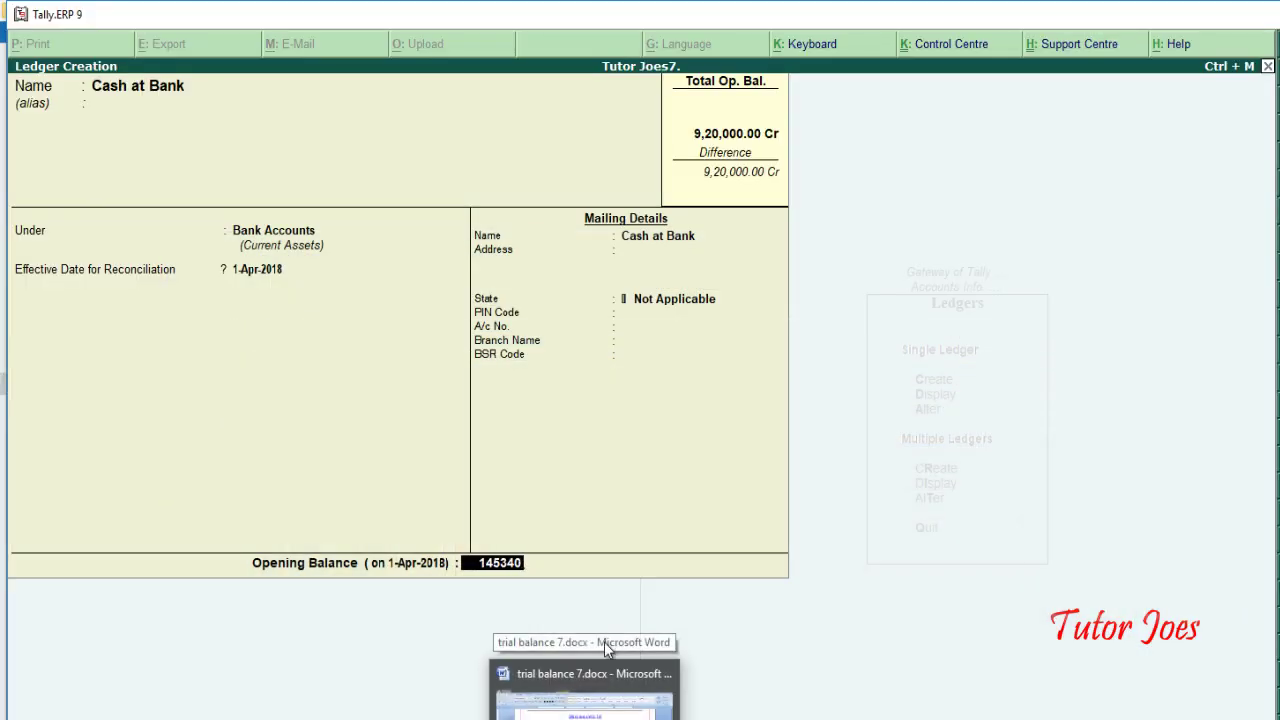
pyautogui.press('Return')
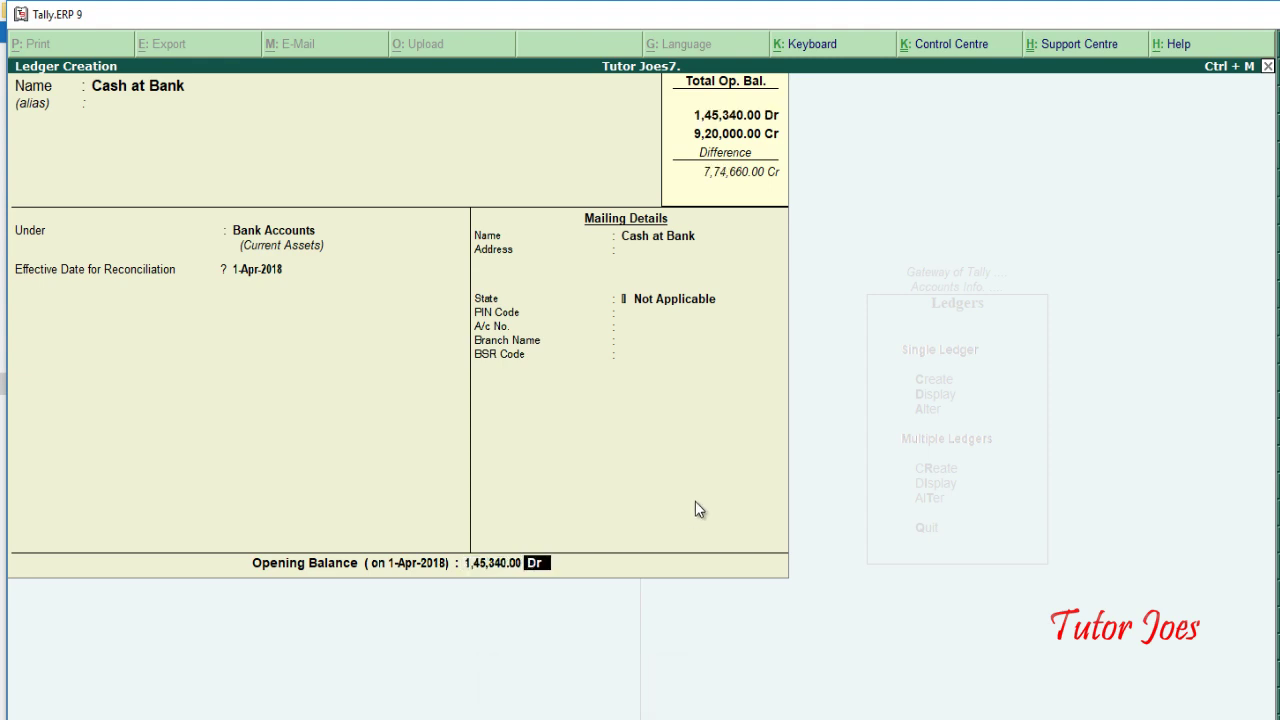
pyautogui.press('Return')
pyautogui.press('Return')
pyautogui.hotkey('alt', 'Tab')
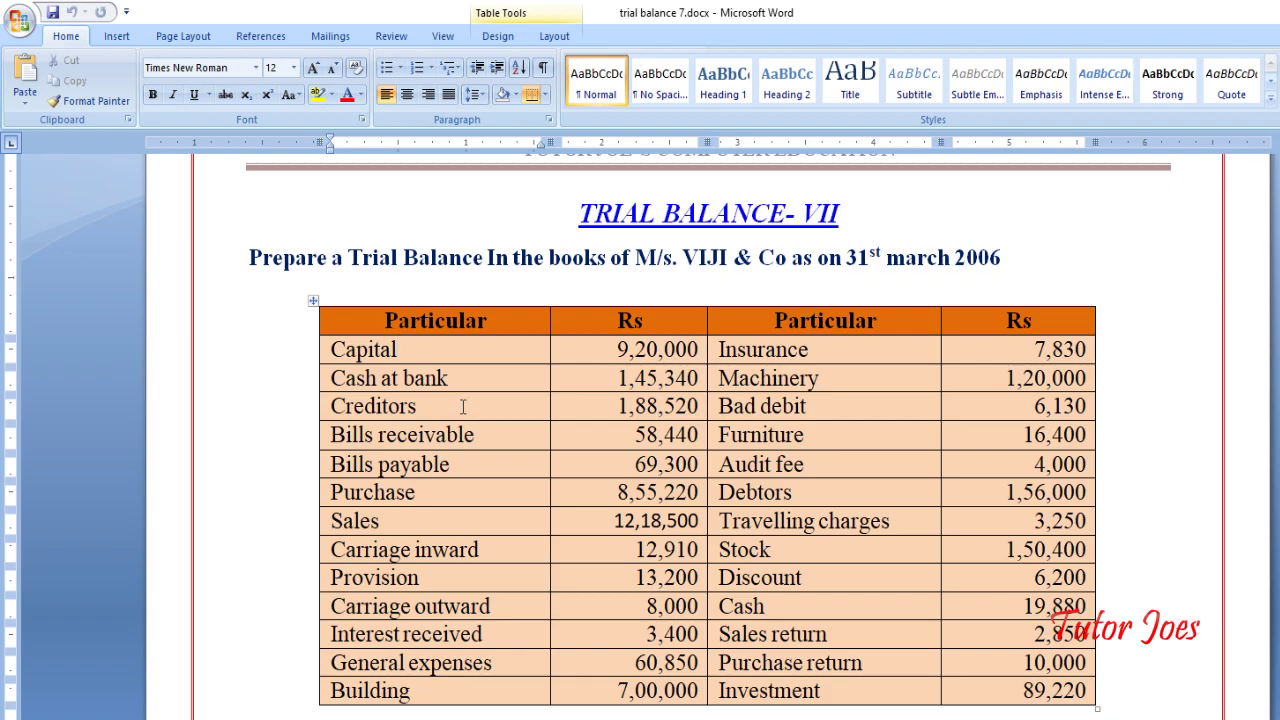
pyautogui.hotkey('alt', 'Tab')
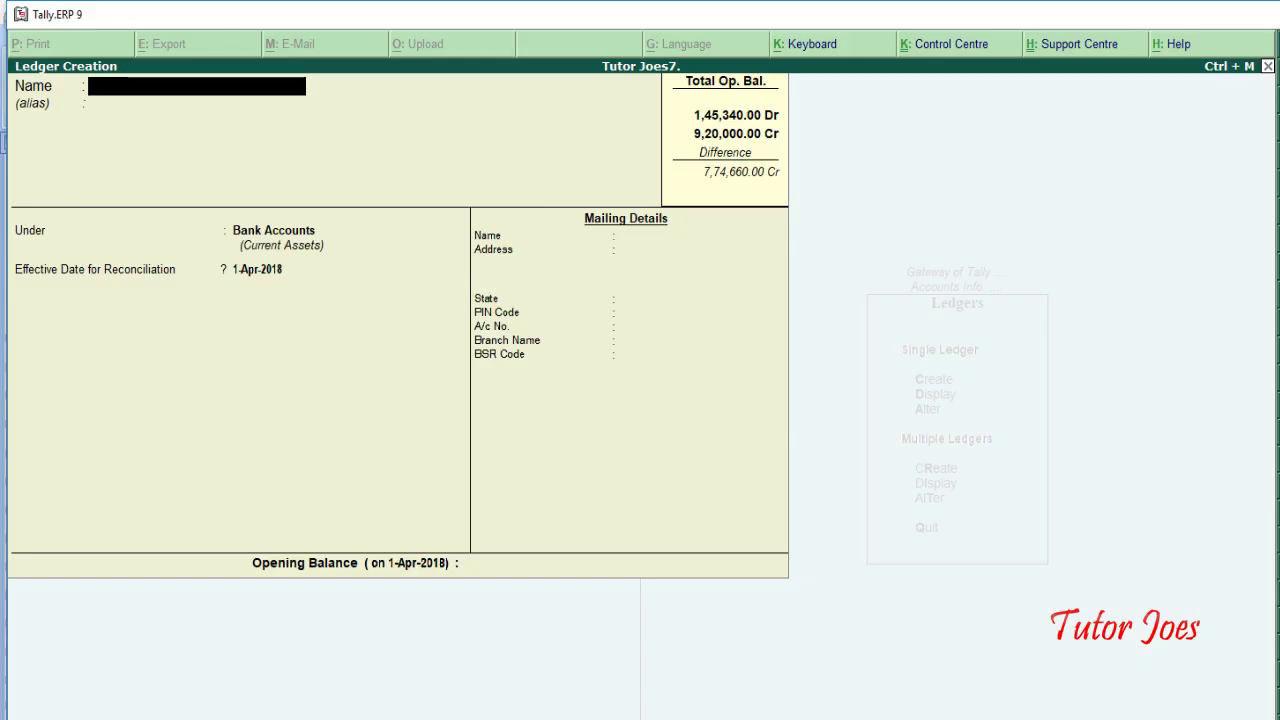
# Step: Name the new ledger Creditors and place it under Sundry Creditors
pyautogui.write('Credi')
pyautogui.write('tors')
pyautogui.press('Return')
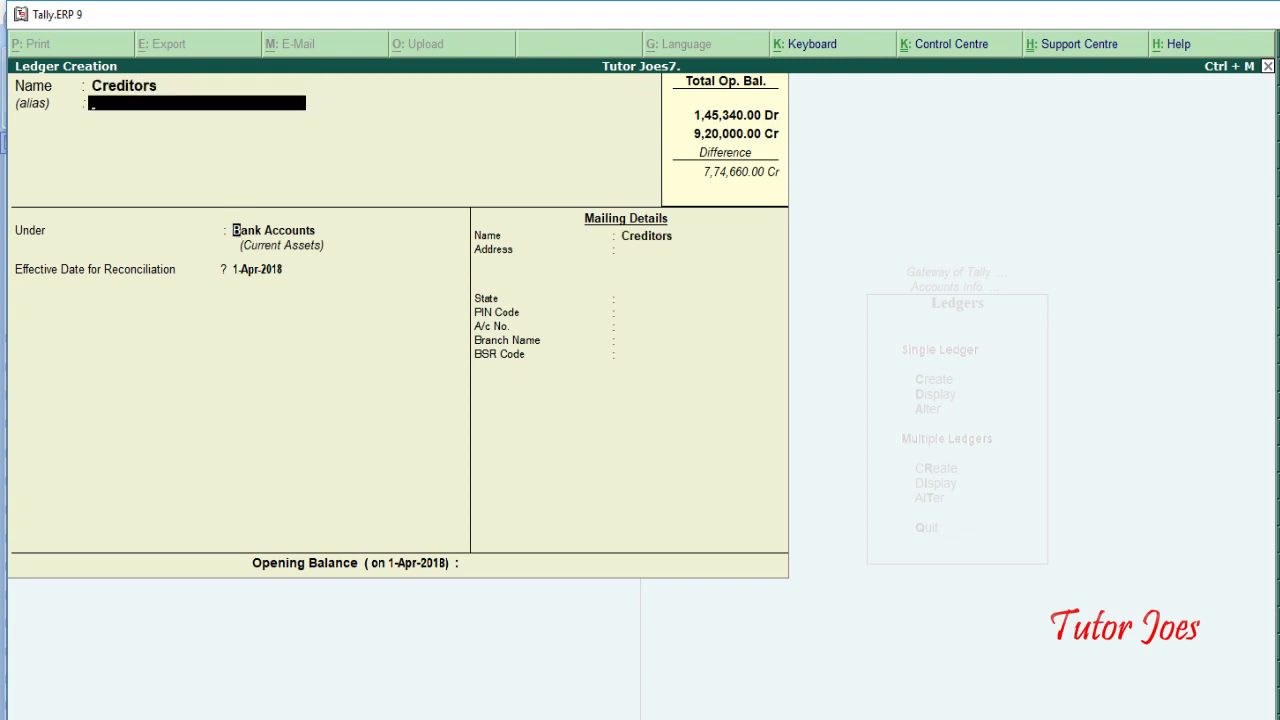
pyautogui.press('Return')
pyautogui.write('S')
pyautogui.press('Down')
pyautogui.press('Down')
pyautogui.press('Down')
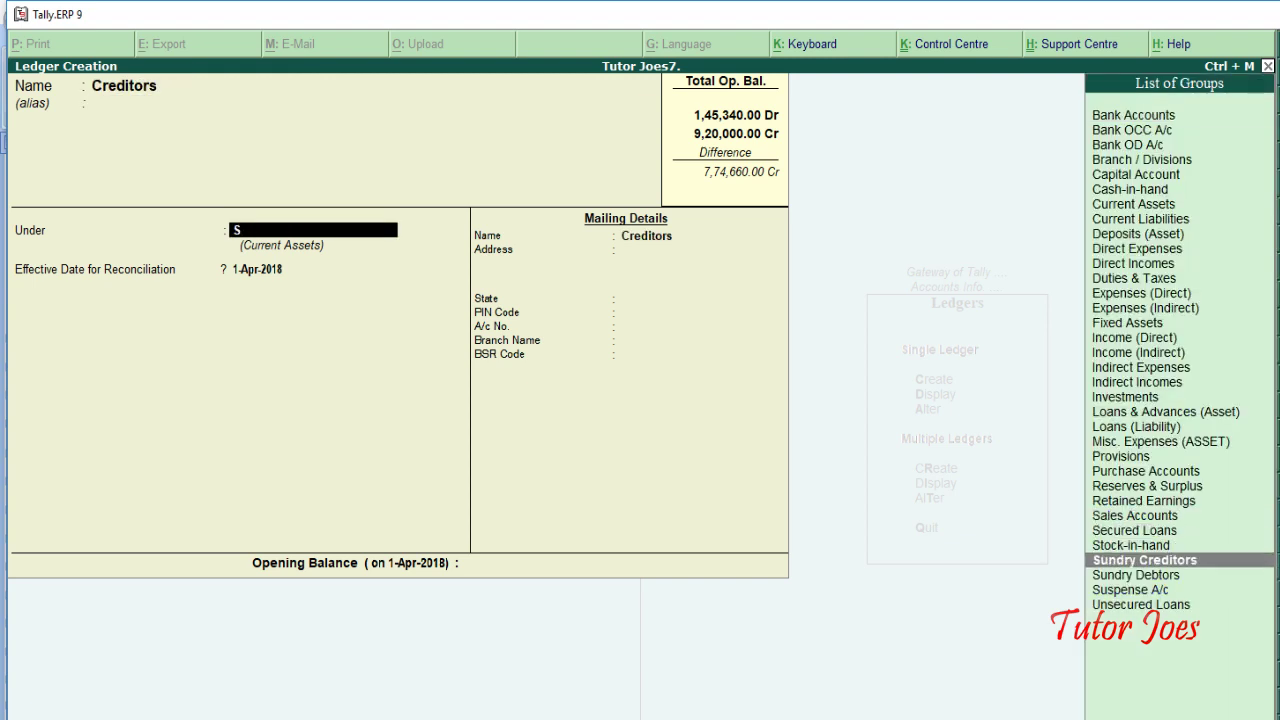
pyautogui.press('Return')
pyautogui.press('Return')
pyautogui.press('Return')
pyautogui.press('Return')
pyautogui.press('Return')
pyautogui.press('Return')
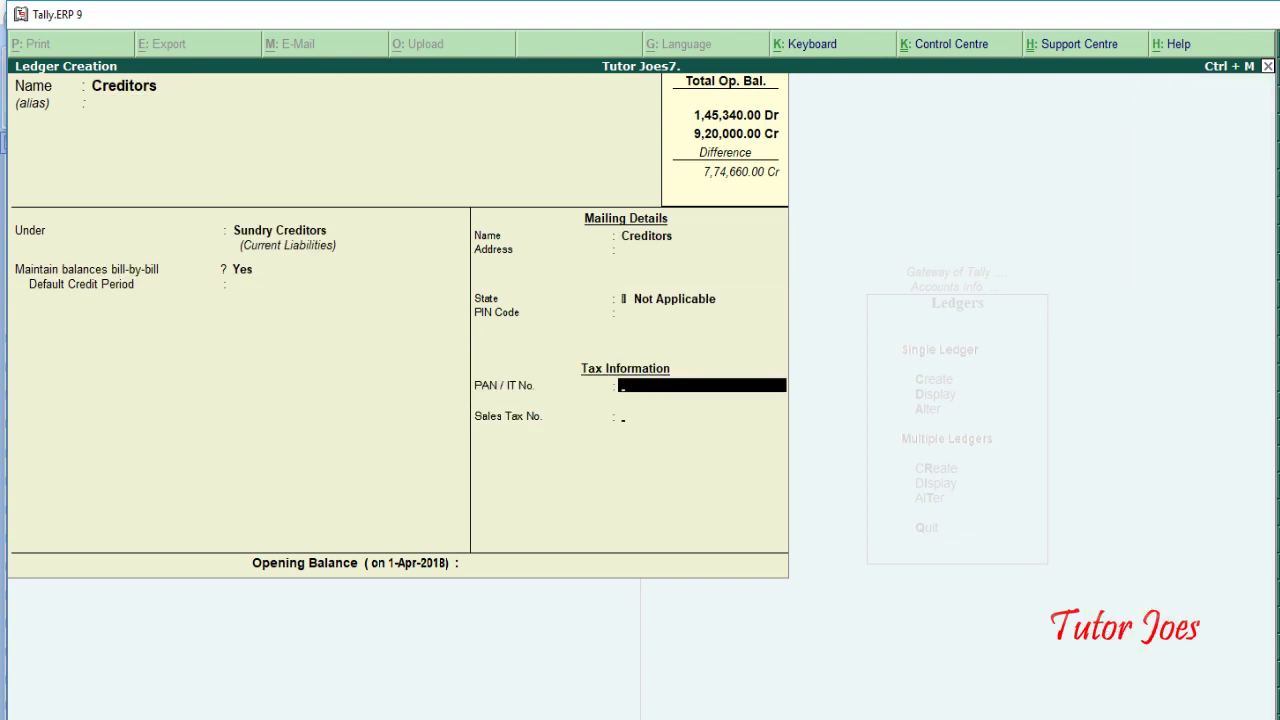
pyautogui.press('Return')
pyautogui.press('Return')
# Step: Give Creditors a 1,88,520 Cr opening balance, save it, and check the Word trial balance
pyautogui.hotkey('alt', 'Tab')
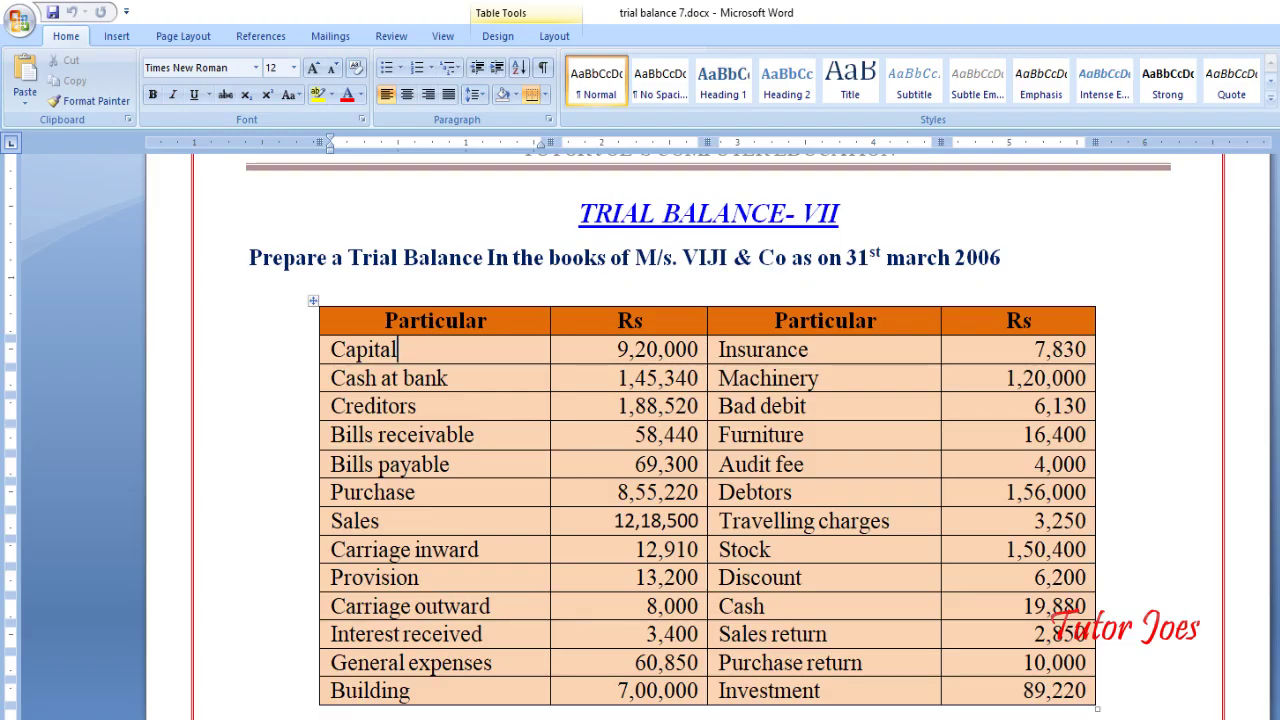
pyautogui.hotkey('alt', 'Tab')
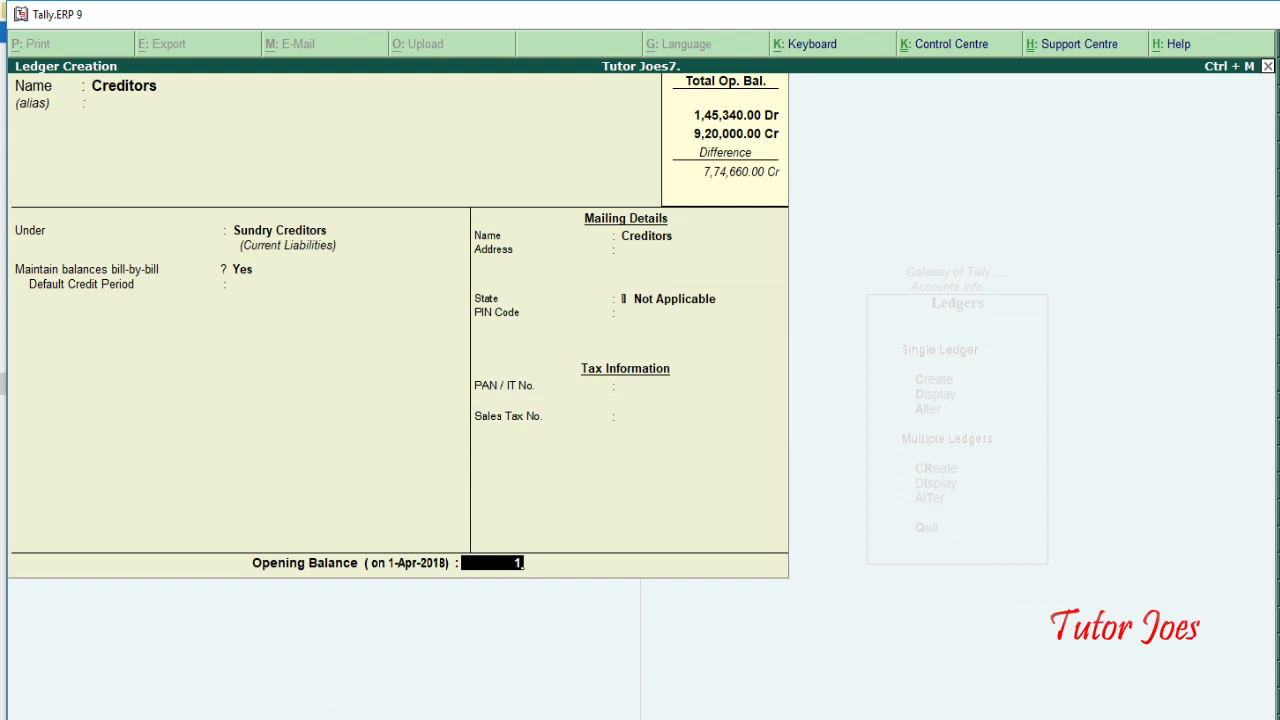
pyautogui.write(',88,')
pyautogui.write('520')
pyautogui.press('Return')
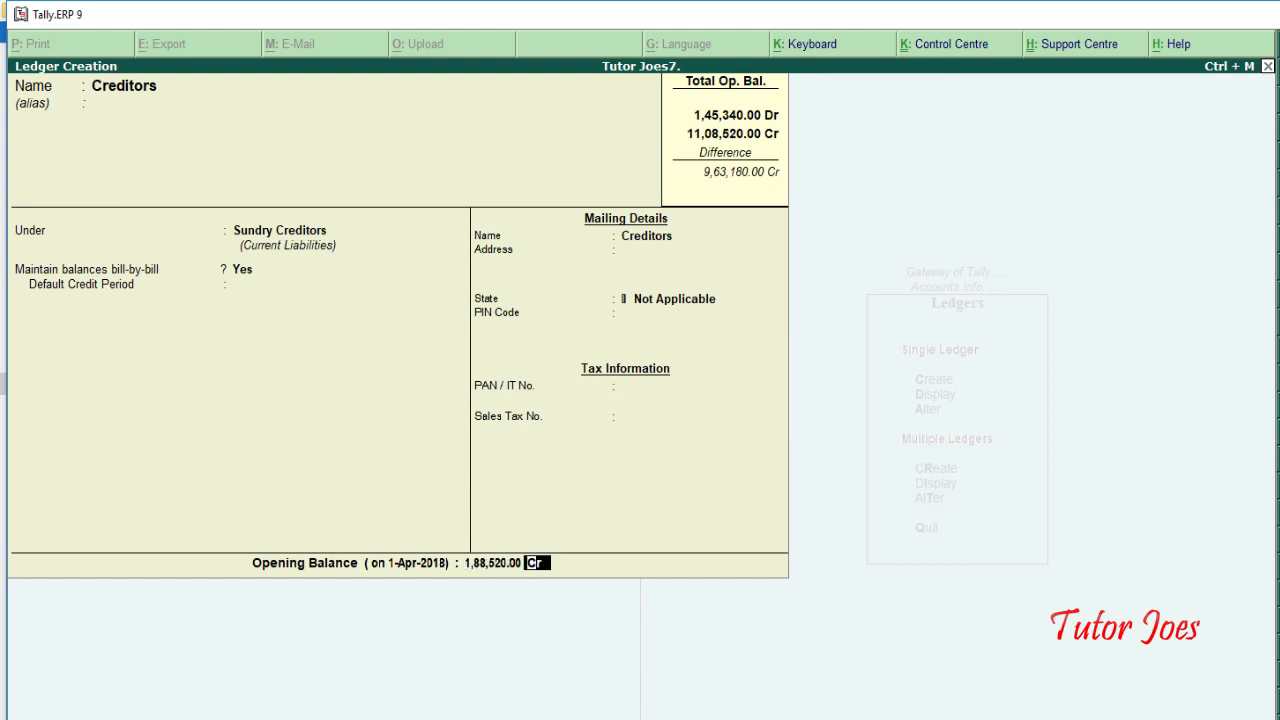
pyautogui.press('Return')
pyautogui.press('Return')
pyautogui.press('Return')
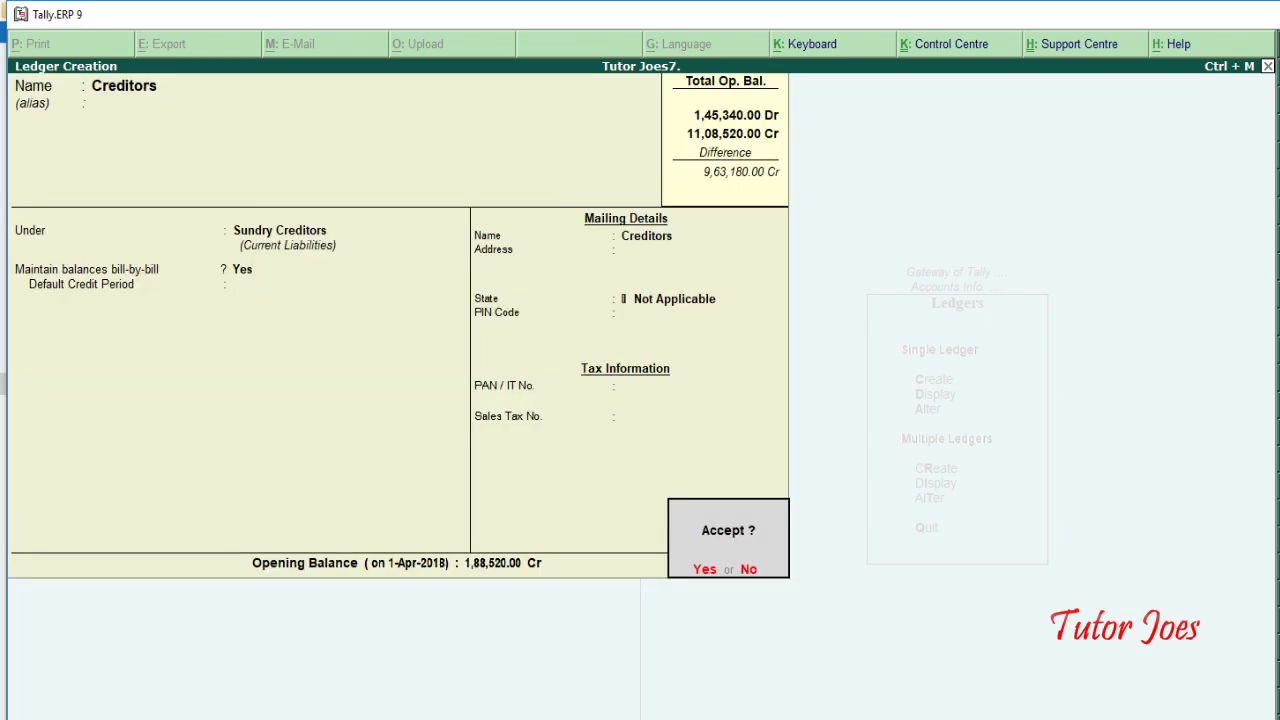
pyautogui.press('Return')
pyautogui.hotkey('alt', 'Tab')
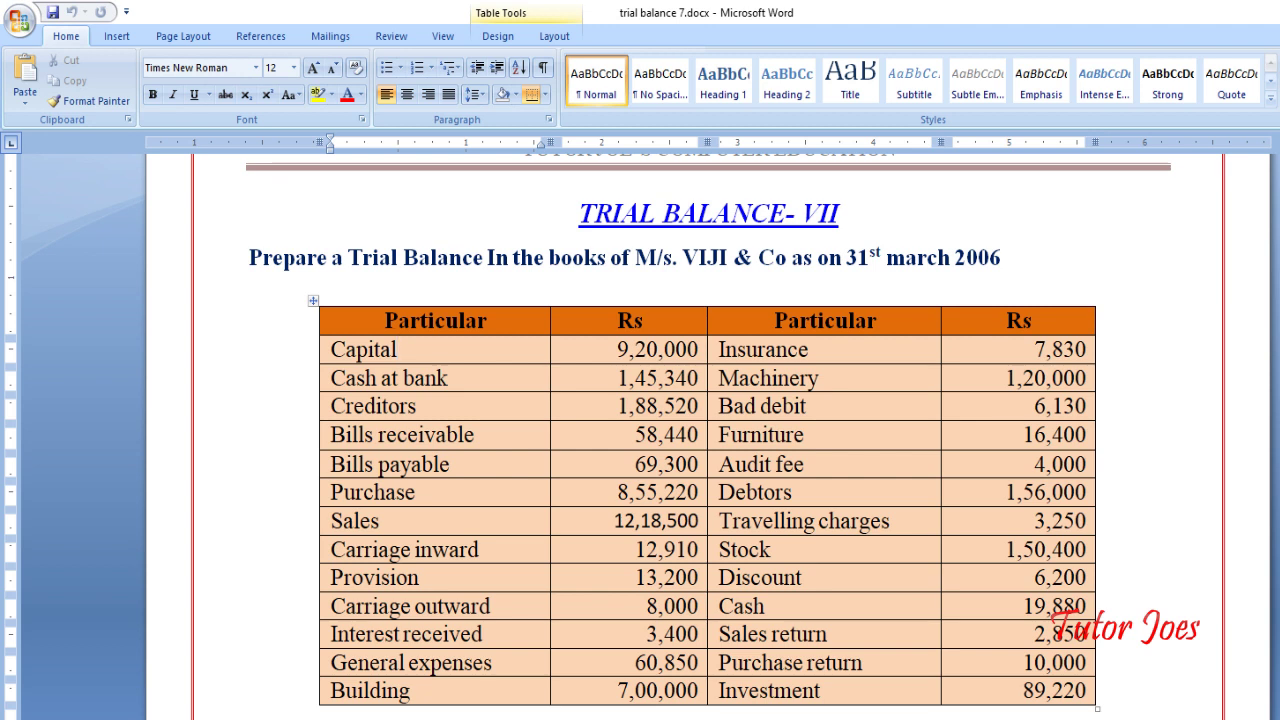
# Step: Create Bills Receivable under Current Assets with a 58,440 Dr opening balance
pyautogui.hotkey('alt', 'Tab')
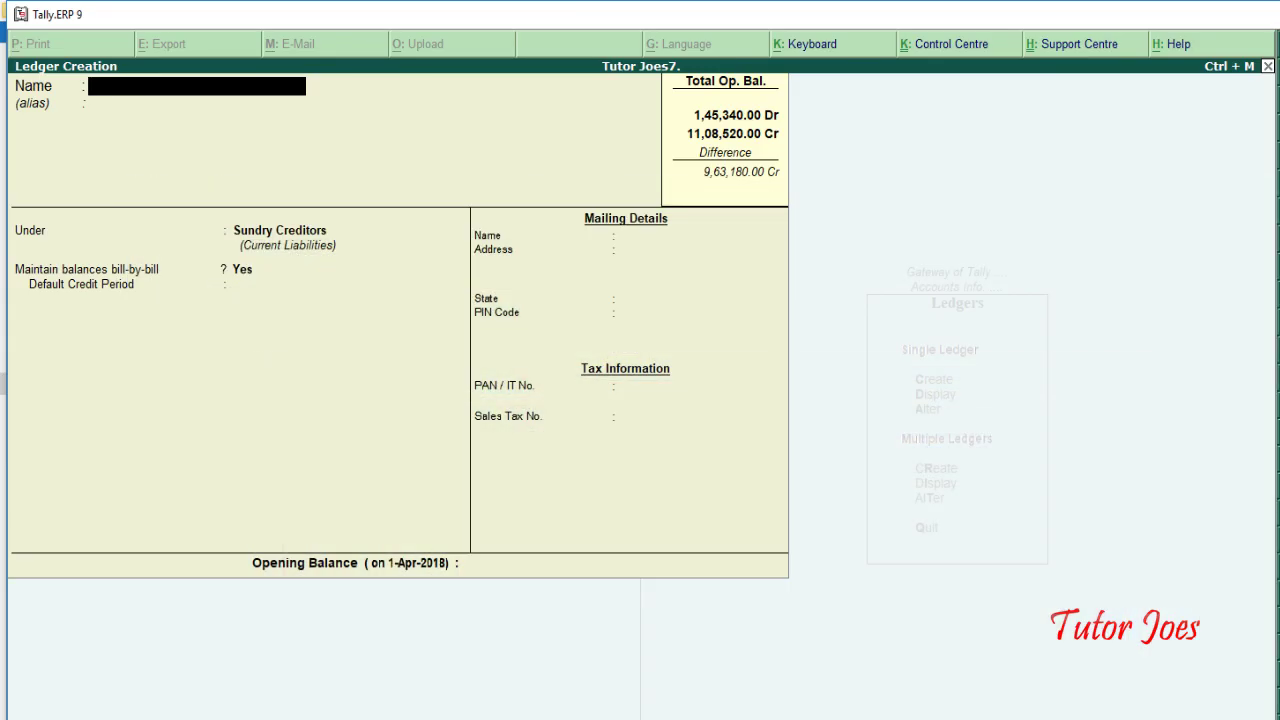
pyautogui.write('Bills')
pyautogui.write(' Rece')
pyautogui.write('ivabl')
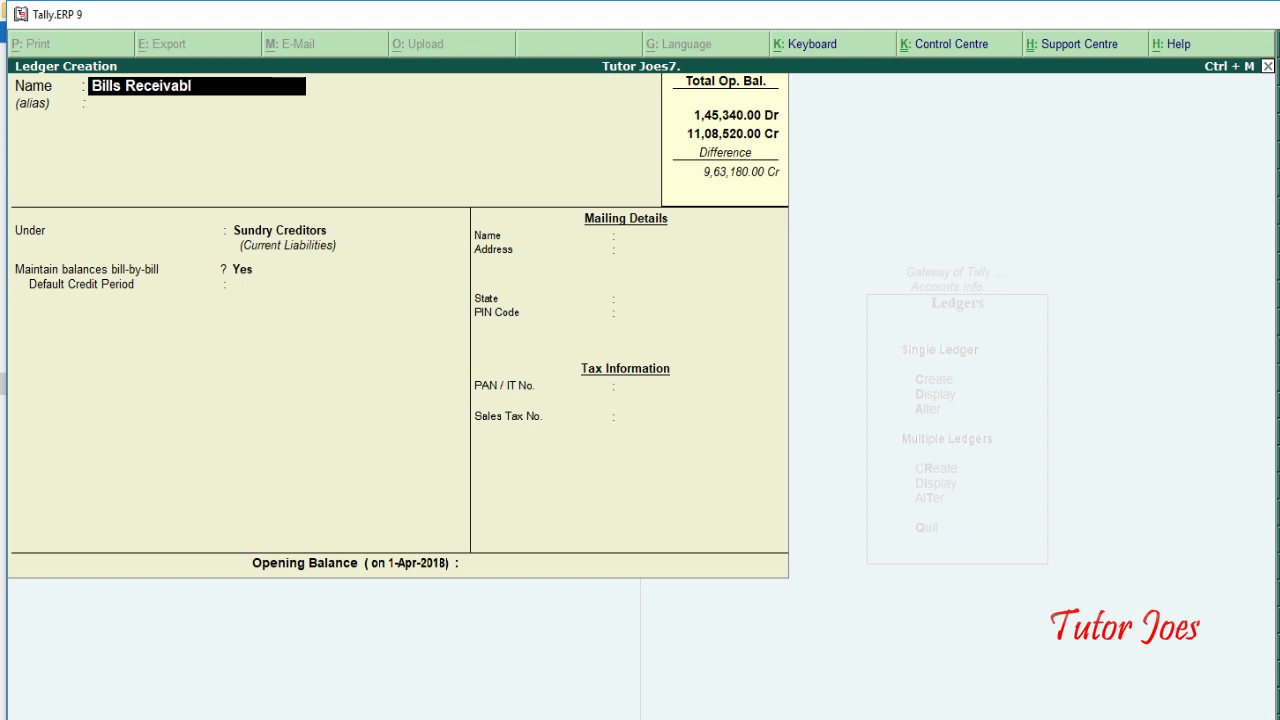
pyautogui.write('e')
pyautogui.press('Return')
pyautogui.press('Return')
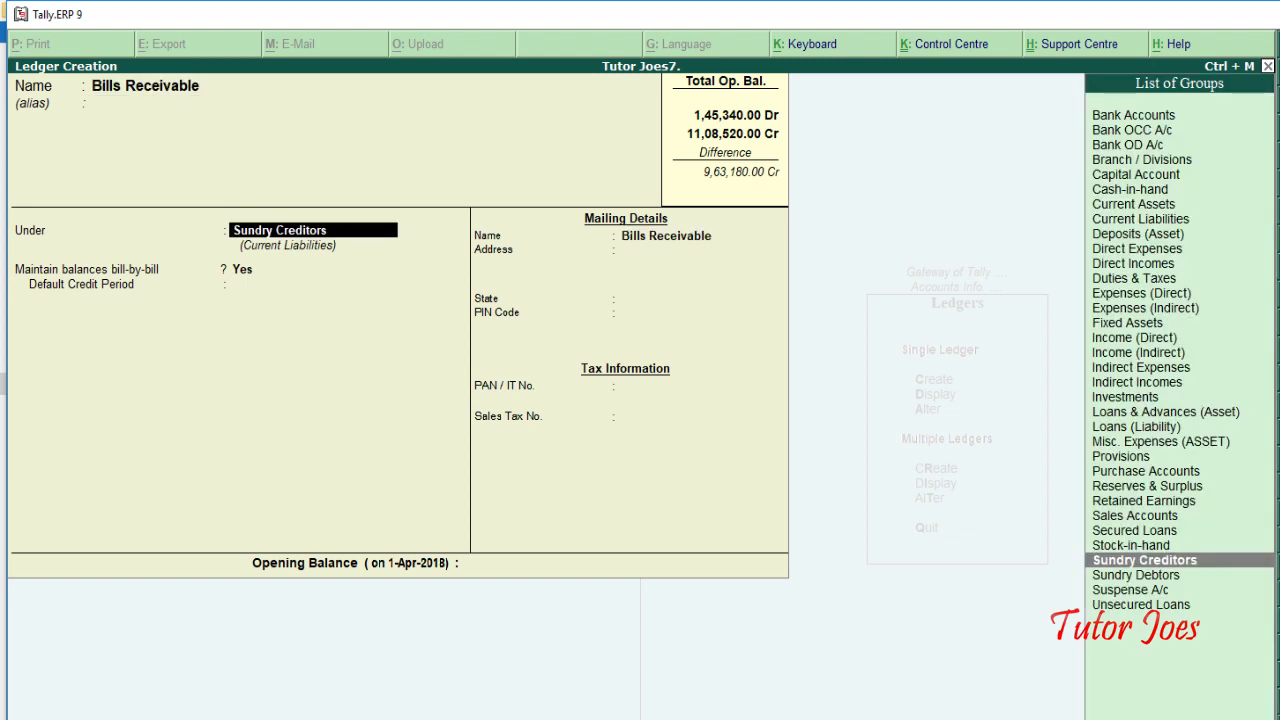
pyautogui.write('cu')
pyautogui.press('BackSpace')
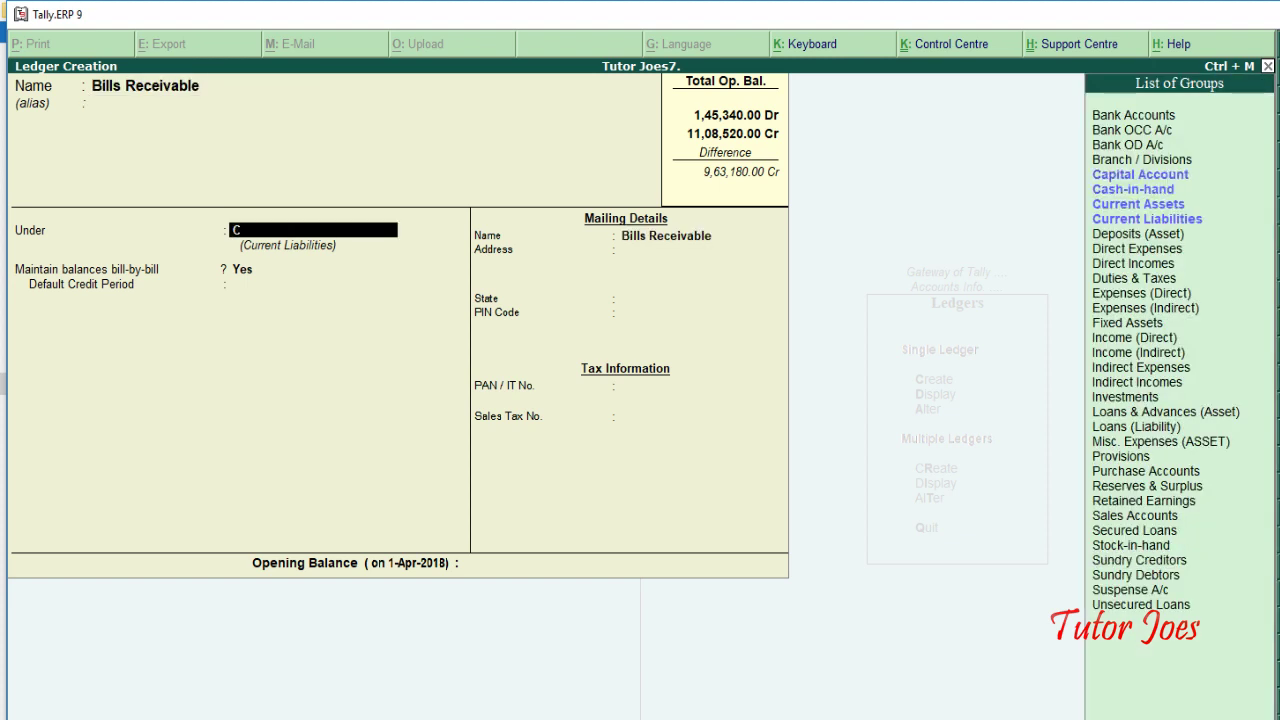
pyautogui.write('urr')
pyautogui.press('Return')
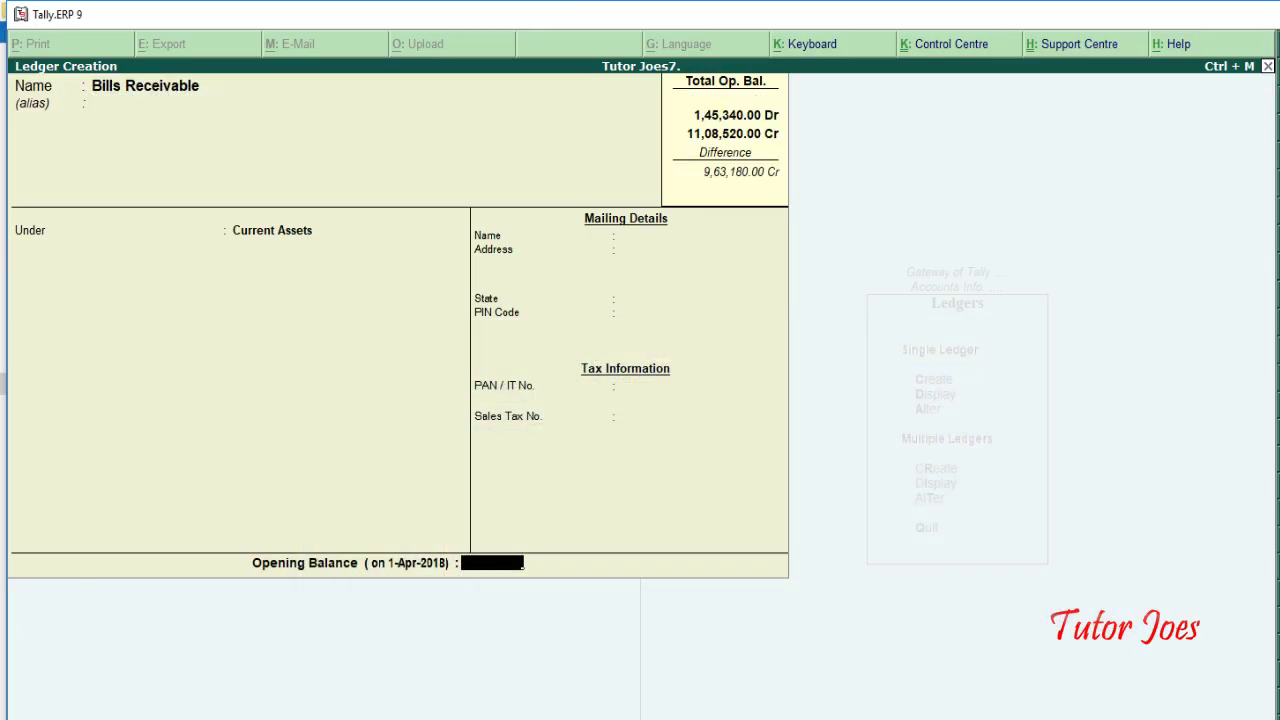
pyautogui.write('58')
pyautogui.write('440')
pyautogui.press('Return')
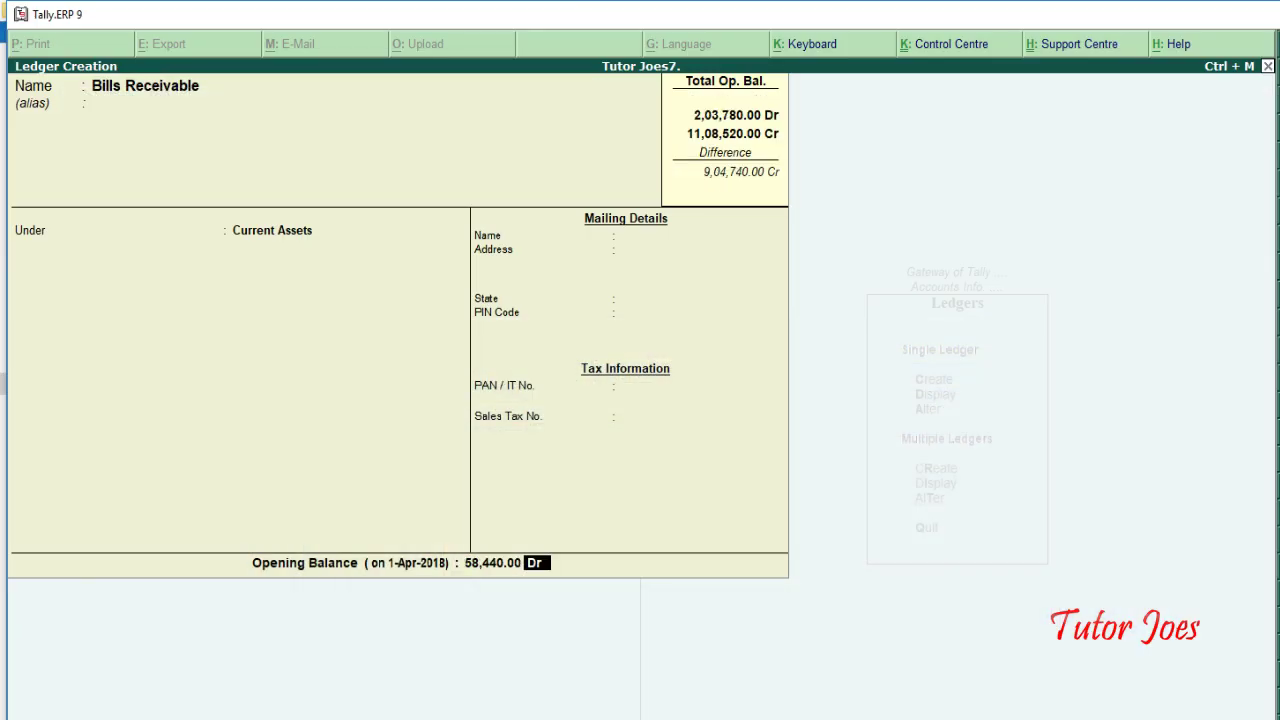
pyautogui.press('Return')
pyautogui.press('Return')
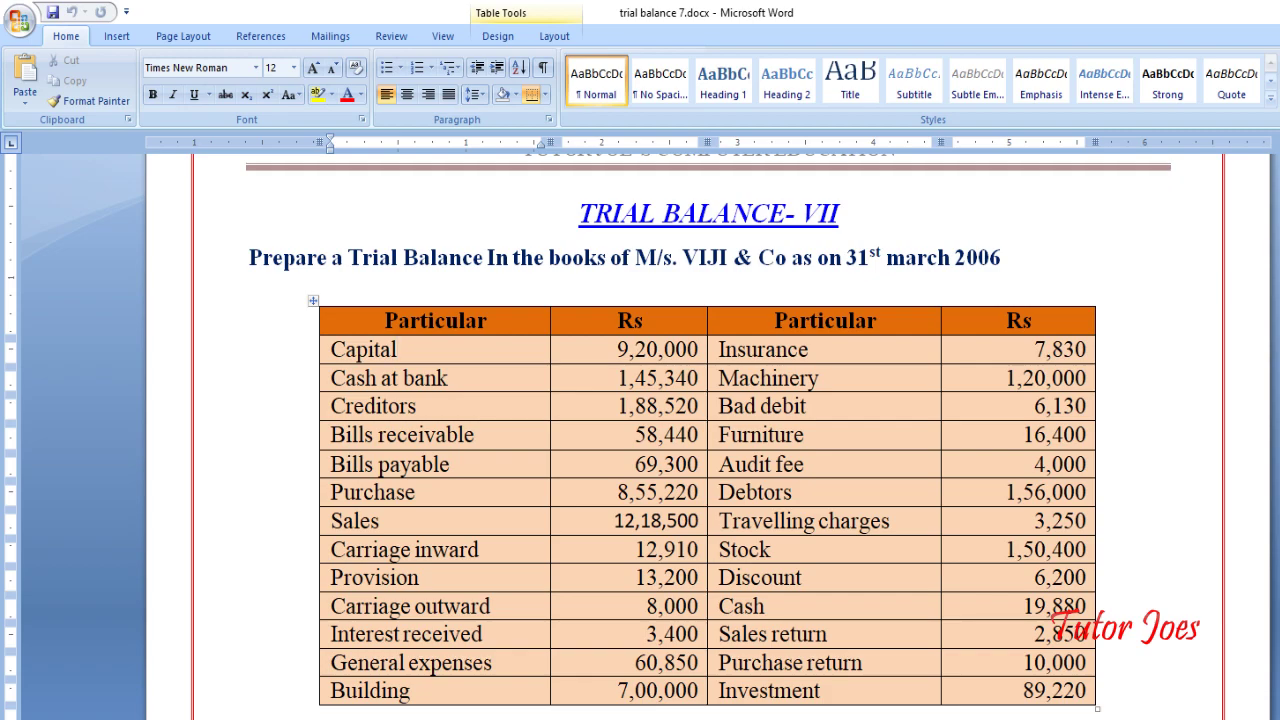
pyautogui.hotkey('alt', 'Tab')
# Step: Create Bills Payable under Current Liabilities with a 69,300 Cr opening balance
pyautogui.write('Bil')
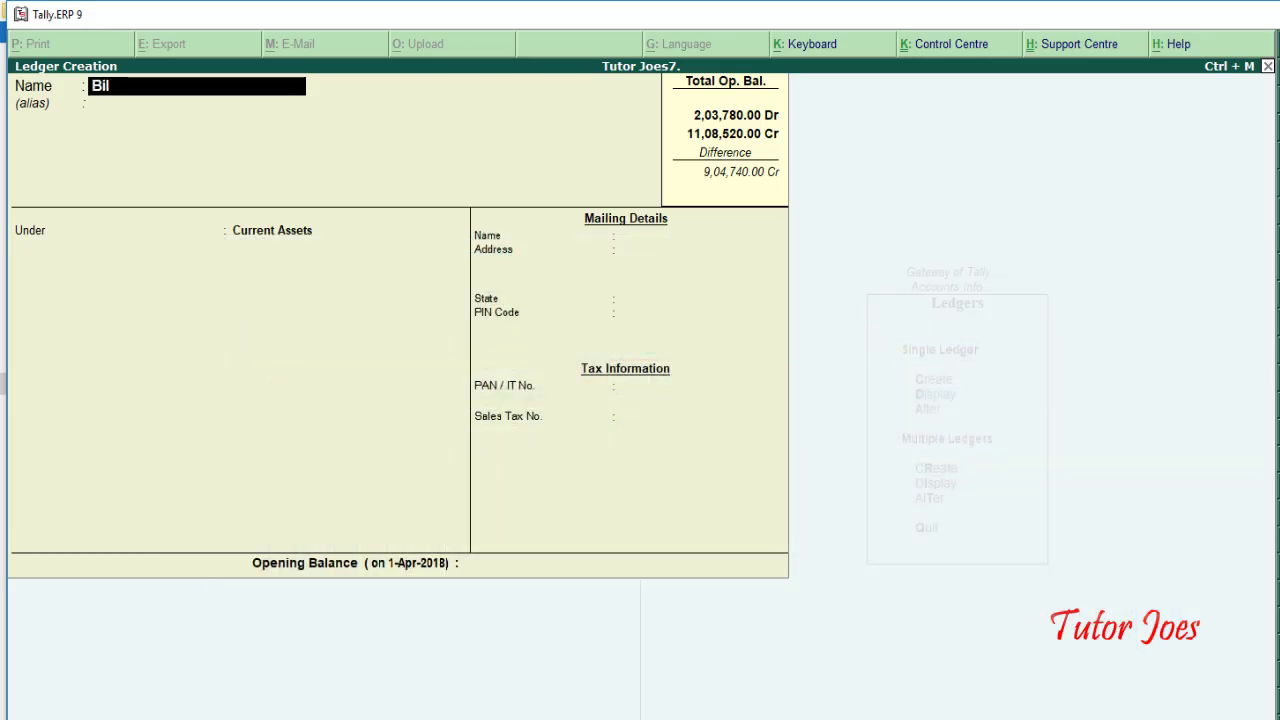
pyautogui.write('ls Pay')
pyautogui.write('able')
pyautogui.press('Return')
pyautogui.press('Return')
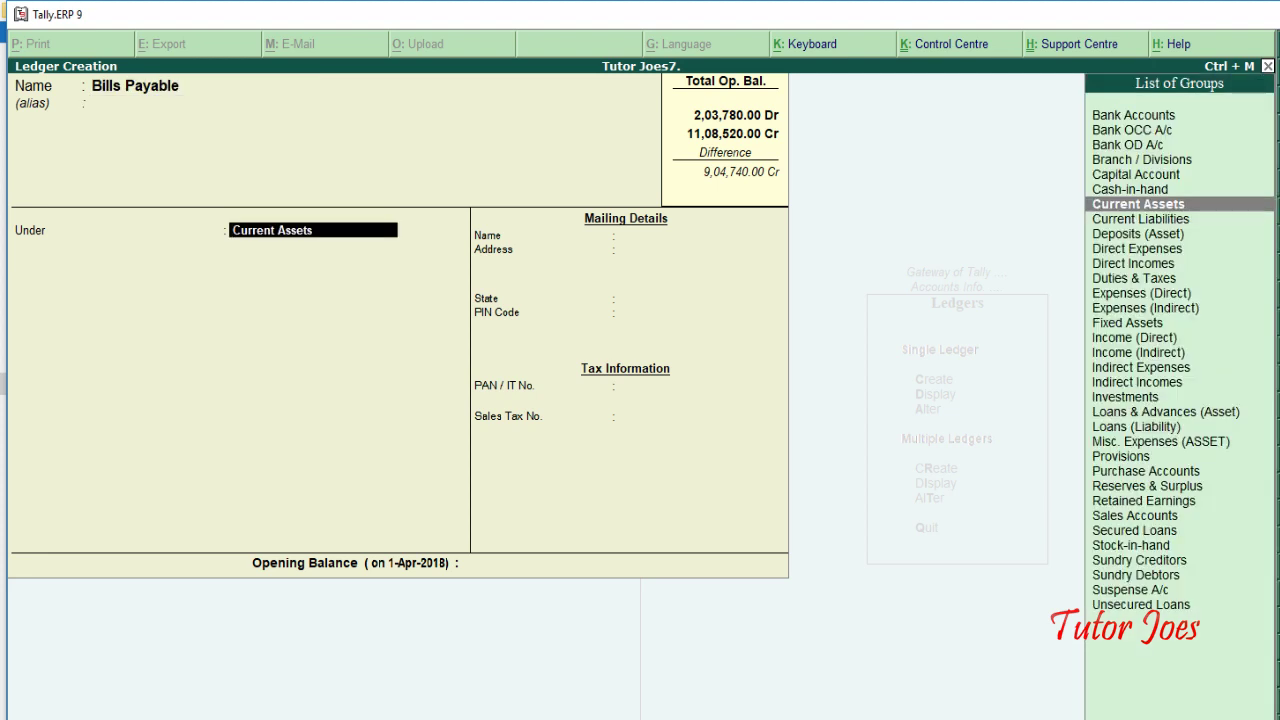
pyautogui.write('Cu')
pyautogui.press('Down')
pyautogui.press('Return')
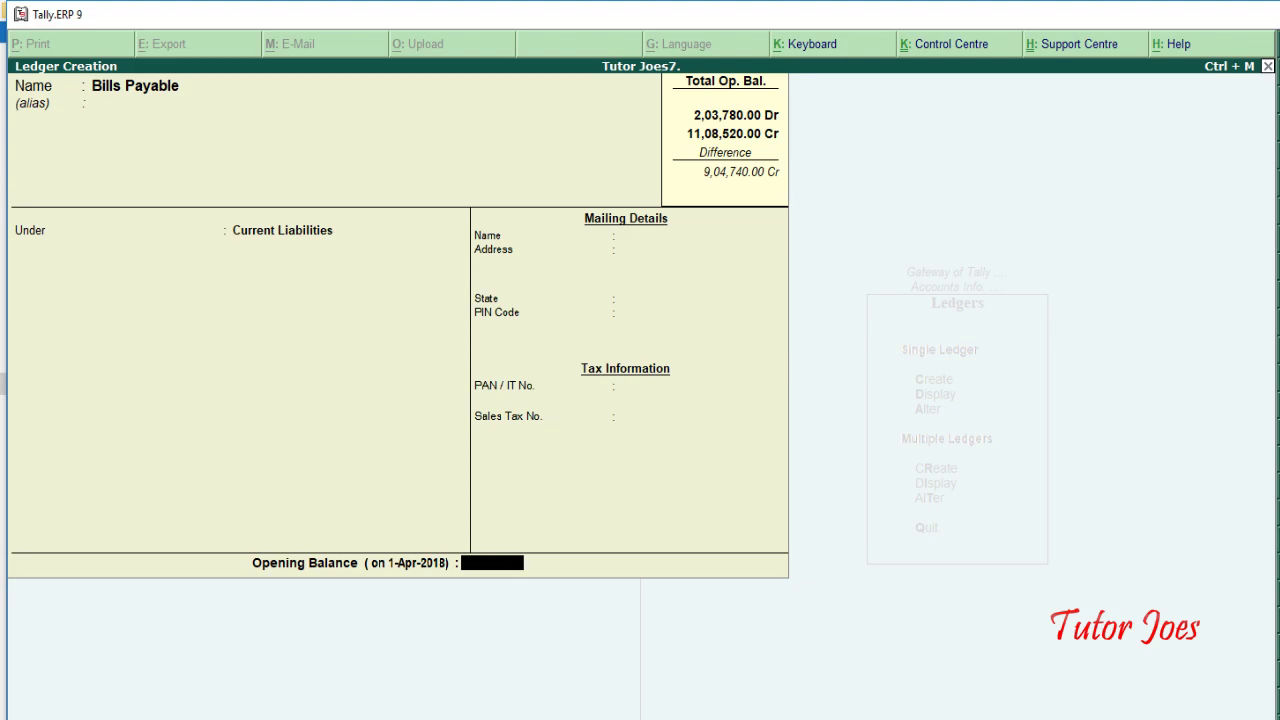
pyautogui.hotkey('alt', 'Tab')
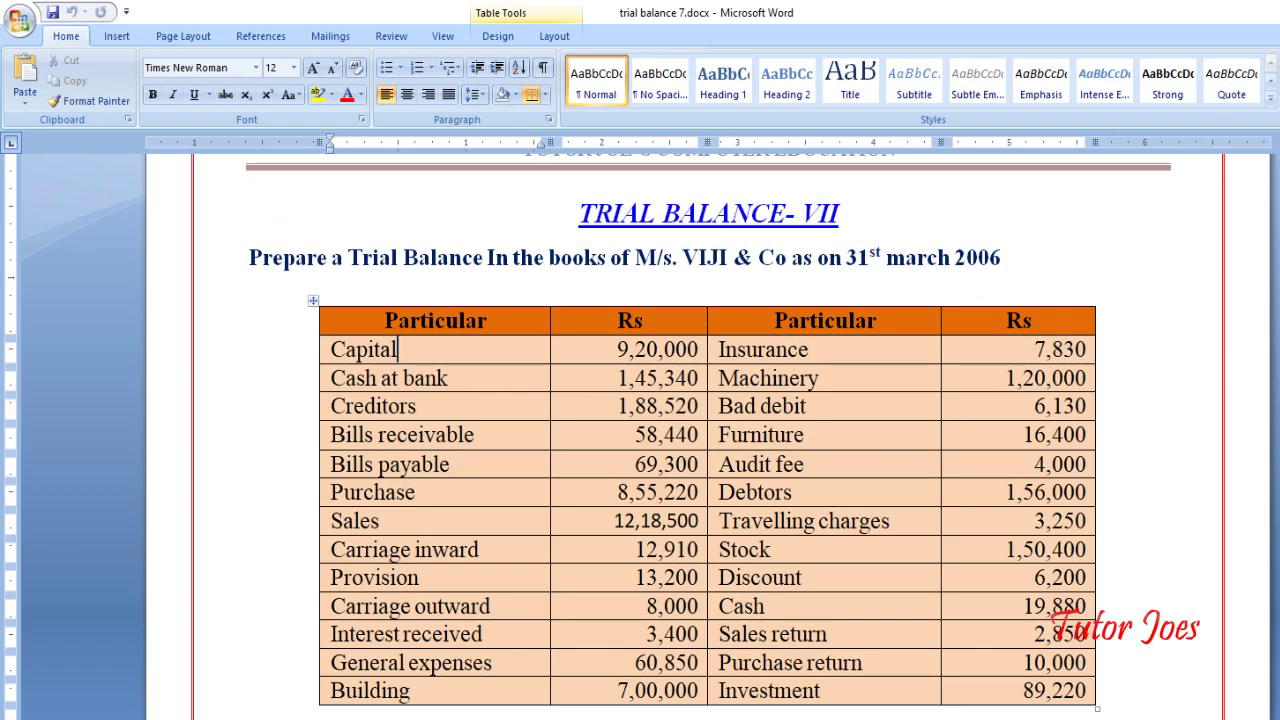
pyautogui.hotkey('alt', 'Tab')
pyautogui.write('69')
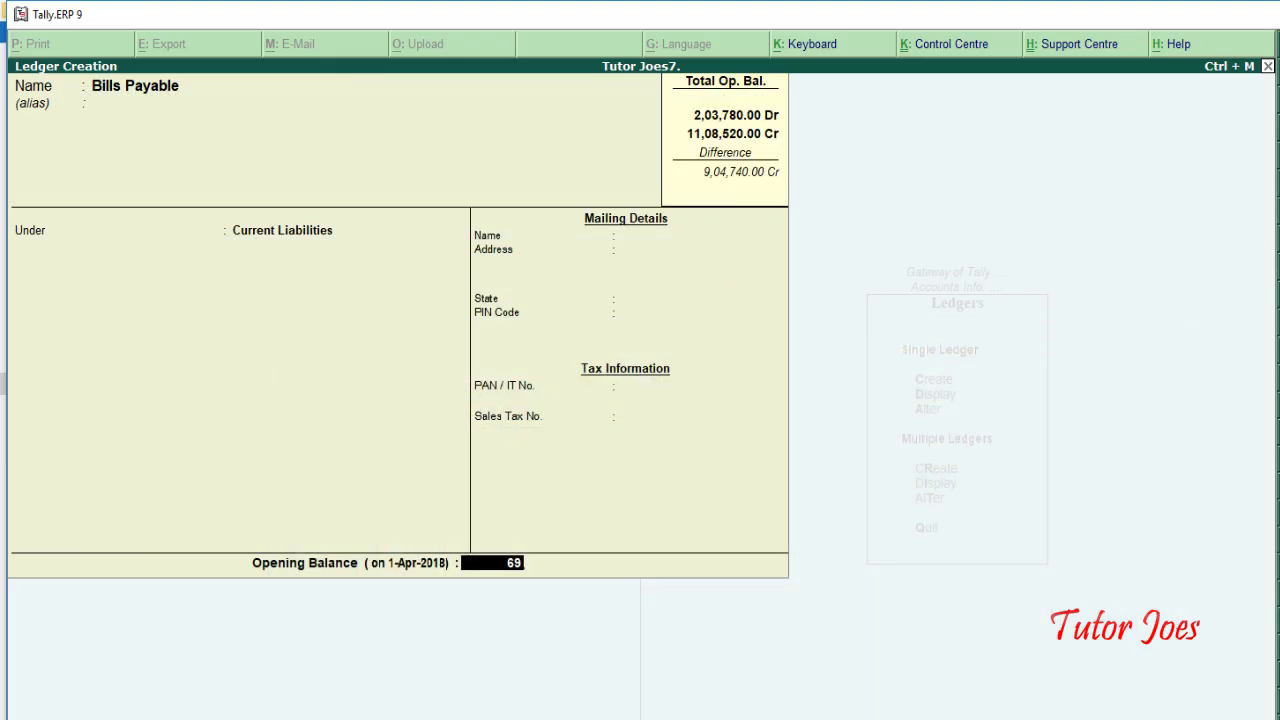
pyautogui.write(',300')
pyautogui.press('Return')
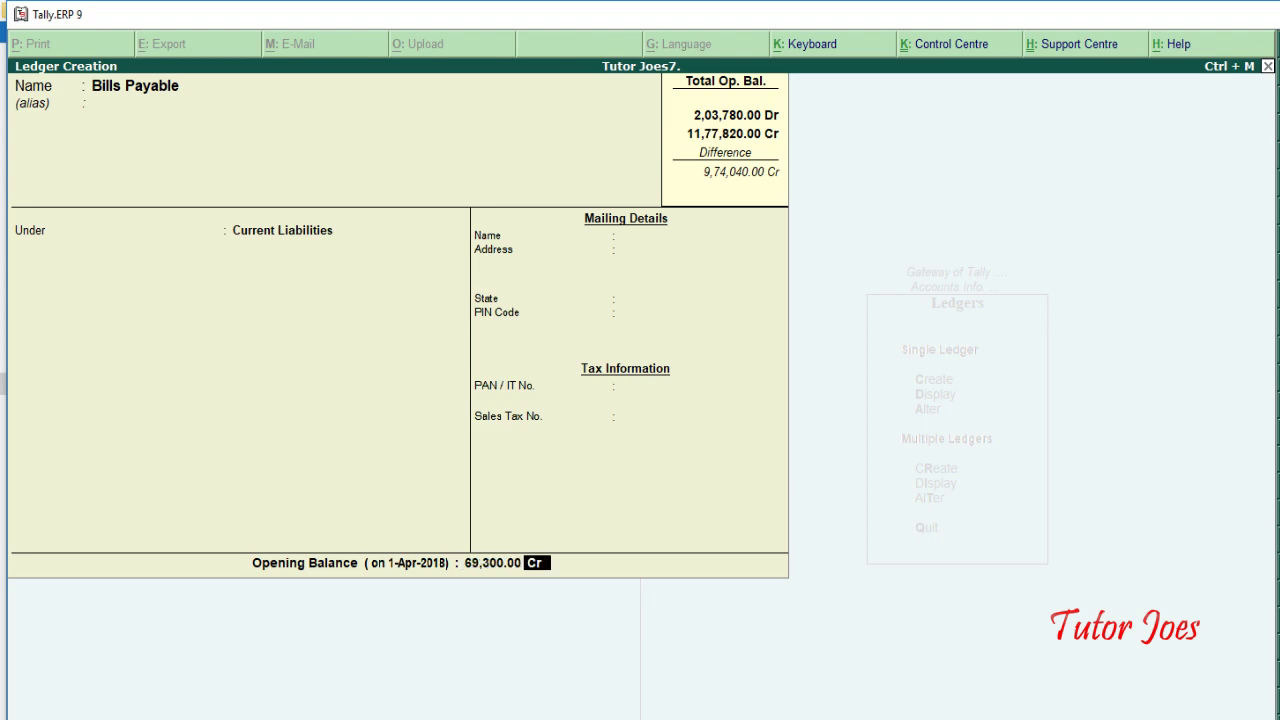
pyautogui.press('Return')
pyautogui.press('Return')
pyautogui.hotkey('alt', 'Tab')
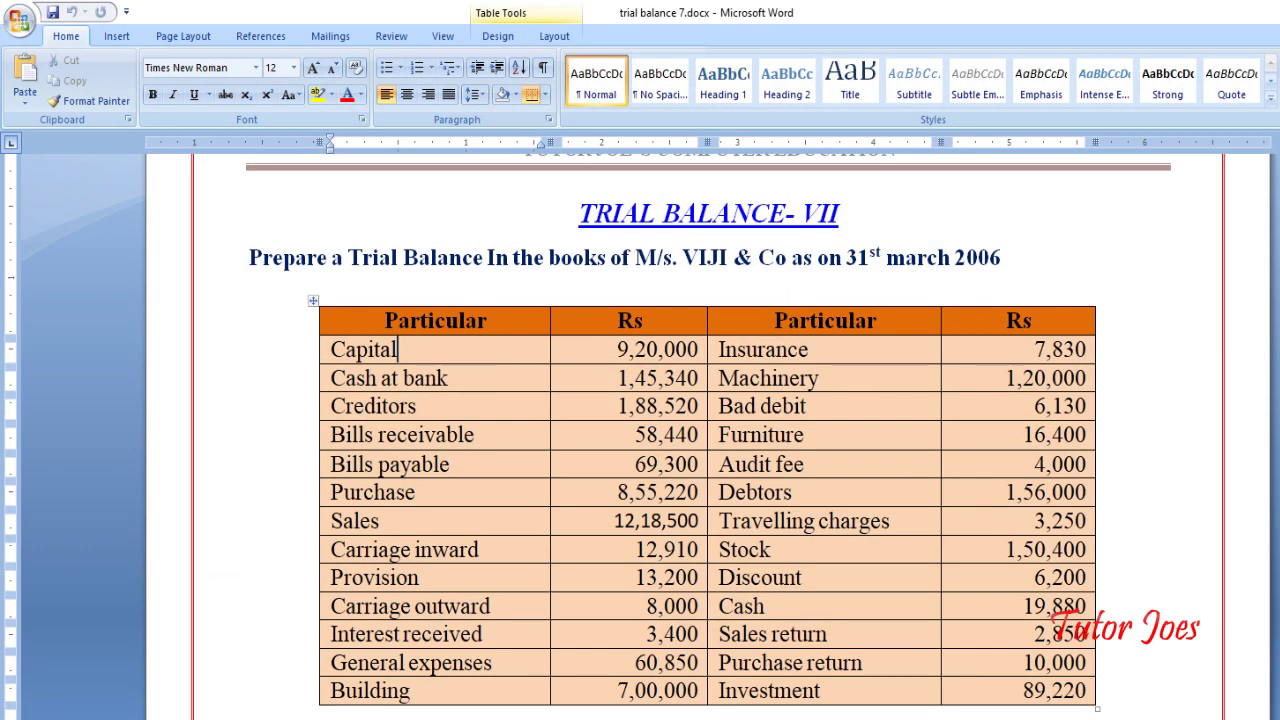
# Step: Create the Purchase ledger under Purchase Accounts with an 8,55,220 Dr opening balance
pyautogui.hotkey('alt', 'Tab')
pyautogui.write('P')
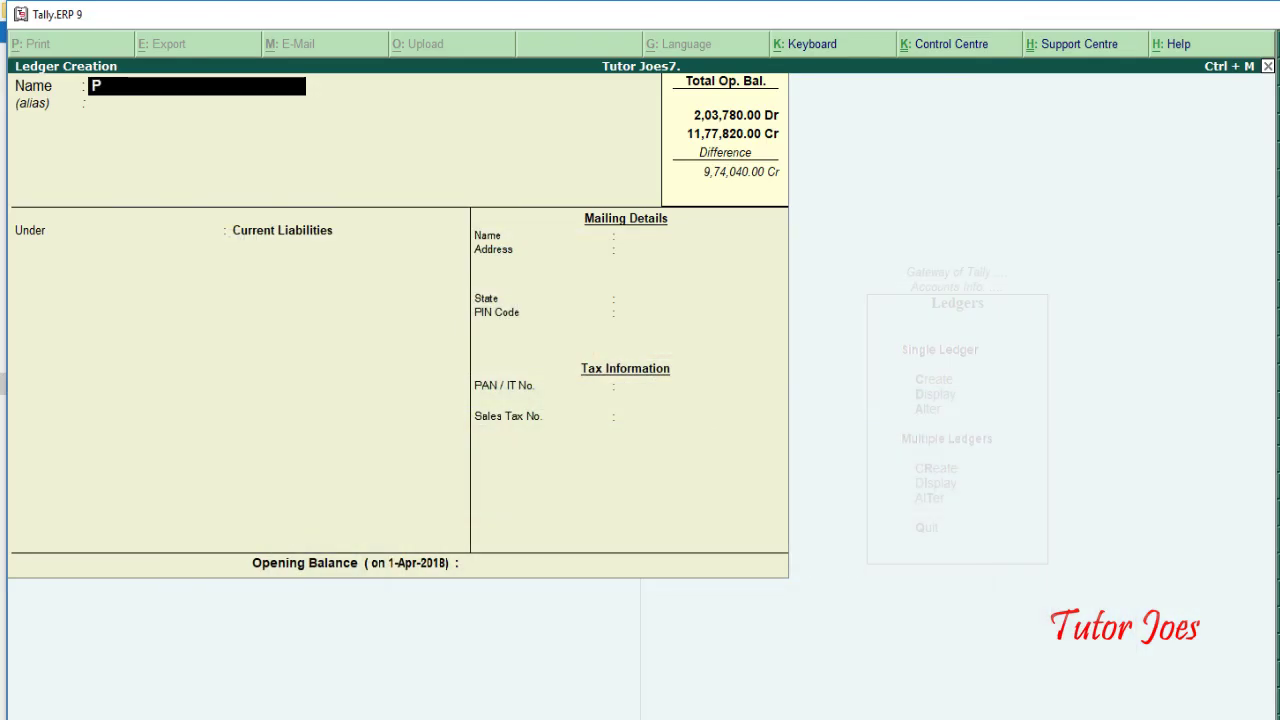
pyautogui.write('urc')
pyautogui.write('g')
pyautogui.press('BackSpace')
pyautogui.write('hase')
pyautogui.press('Return')
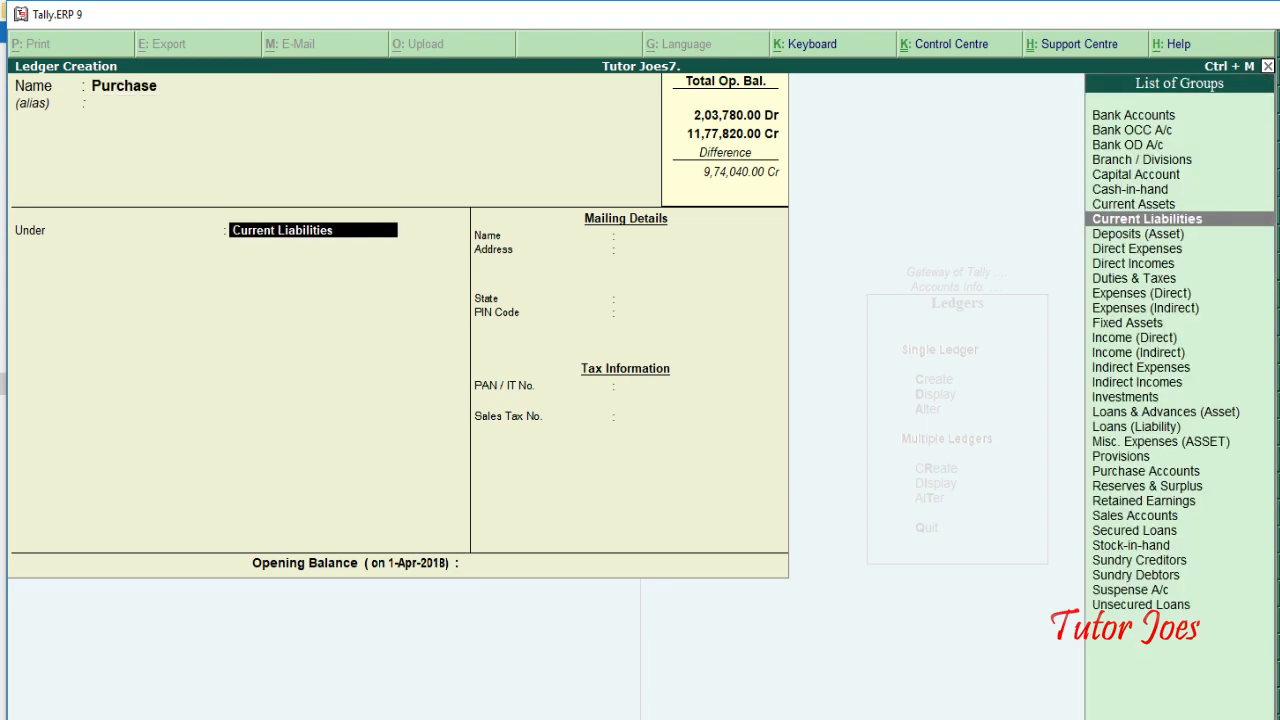
pyautogui.write('Pur')
pyautogui.press('Return')
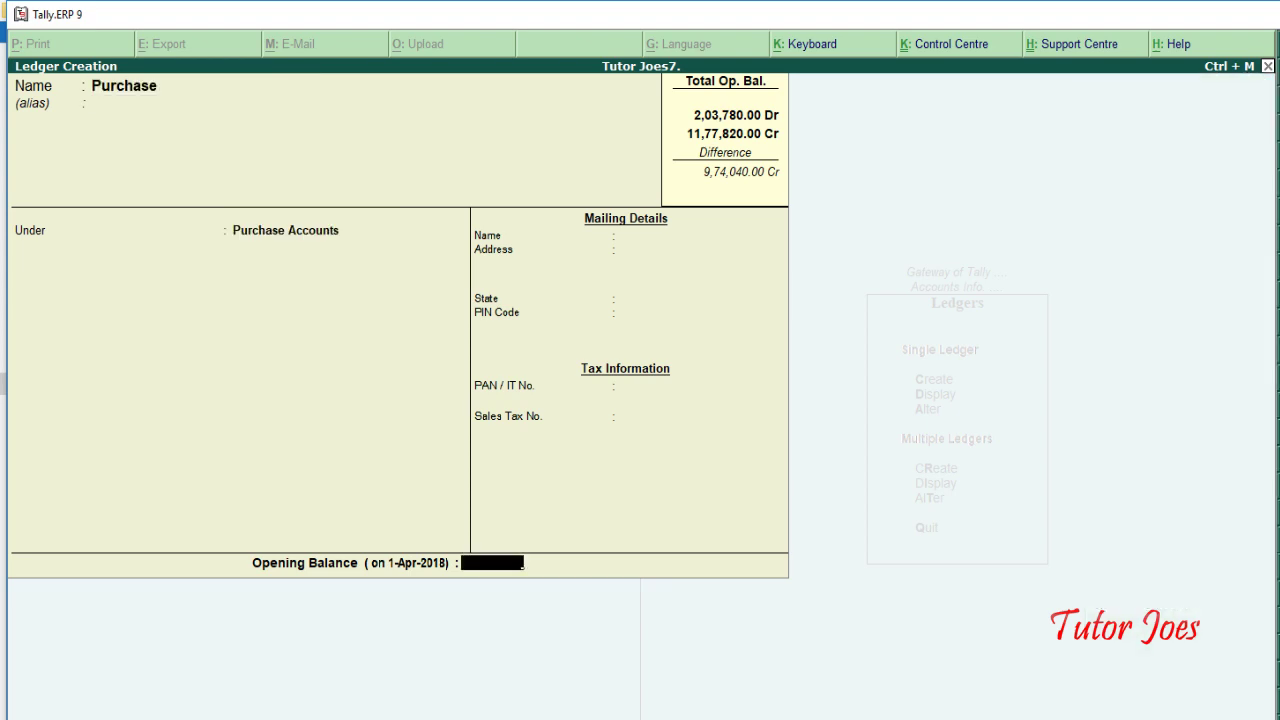
pyautogui.hotkey('alt', 'Tab')
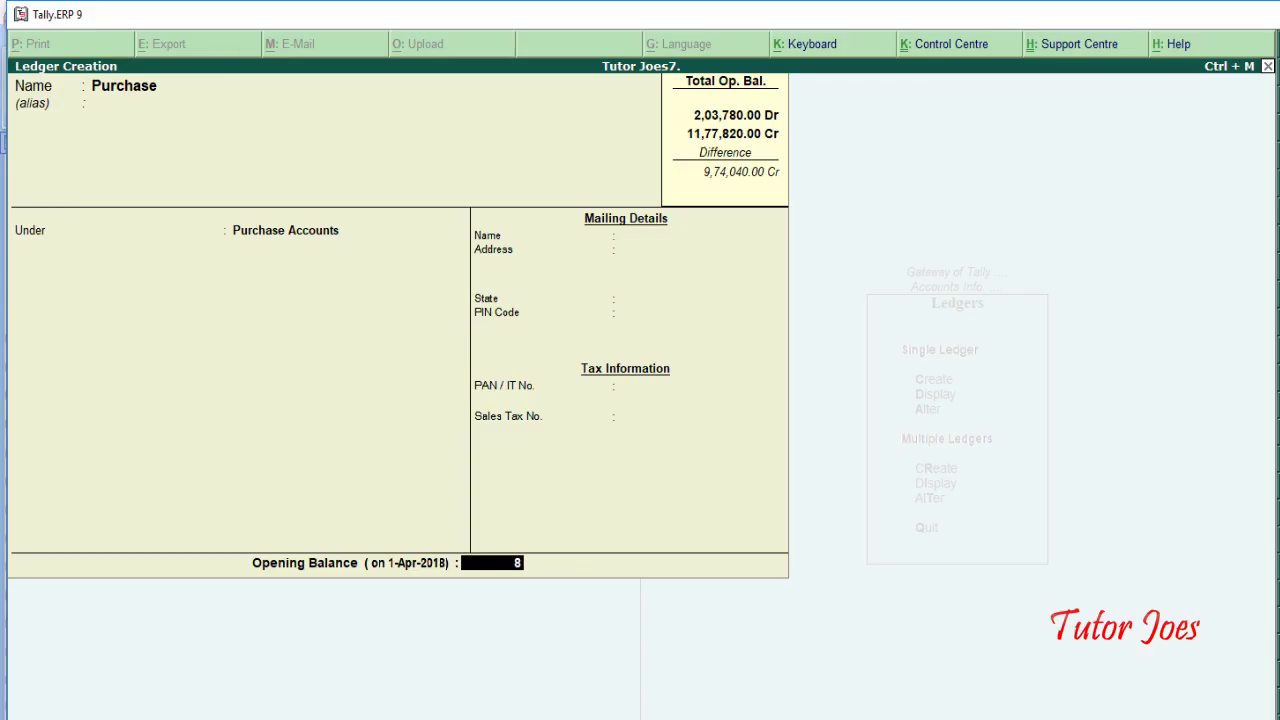
pyautogui.write('5,')
pyautogui.write('220')
pyautogui.press('Return')
pyautogui.press('Return')
pyautogui.press('Return')
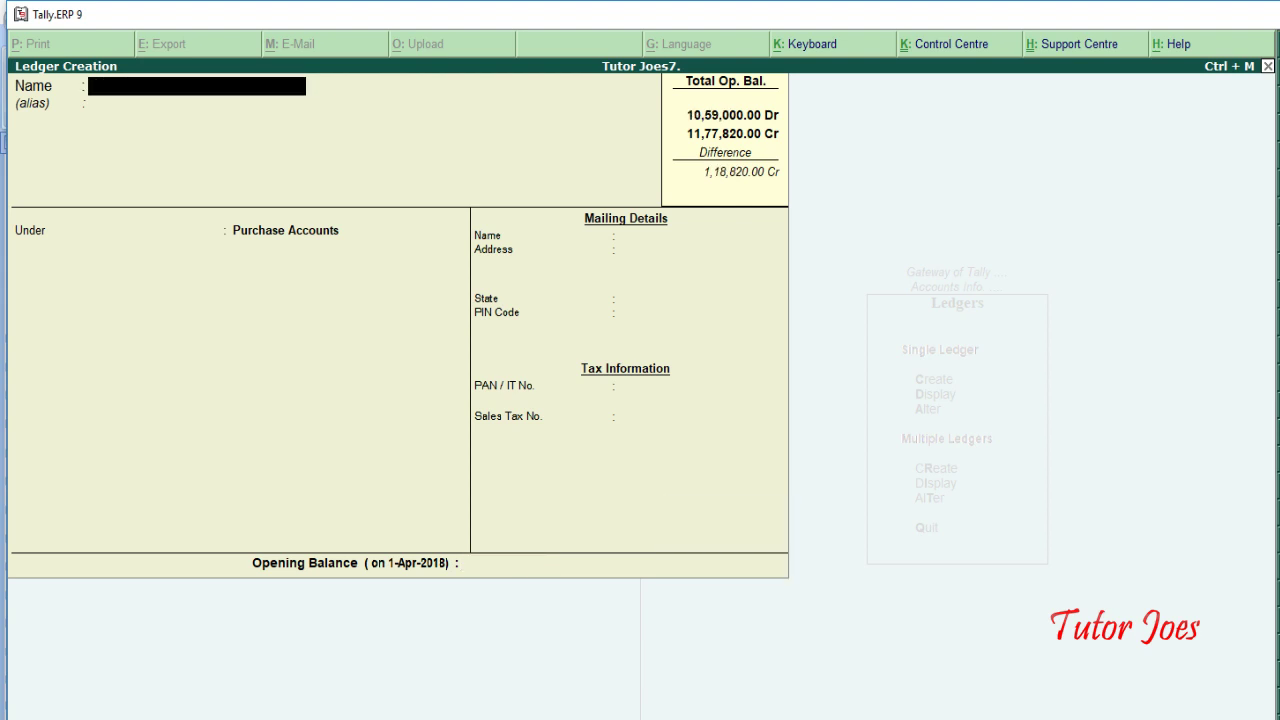
# Step: Find Sales in the Word trial balance, then name a new ledger Sales under Sales Accounts
pyautogui.hotkey('alt', 'Tab')
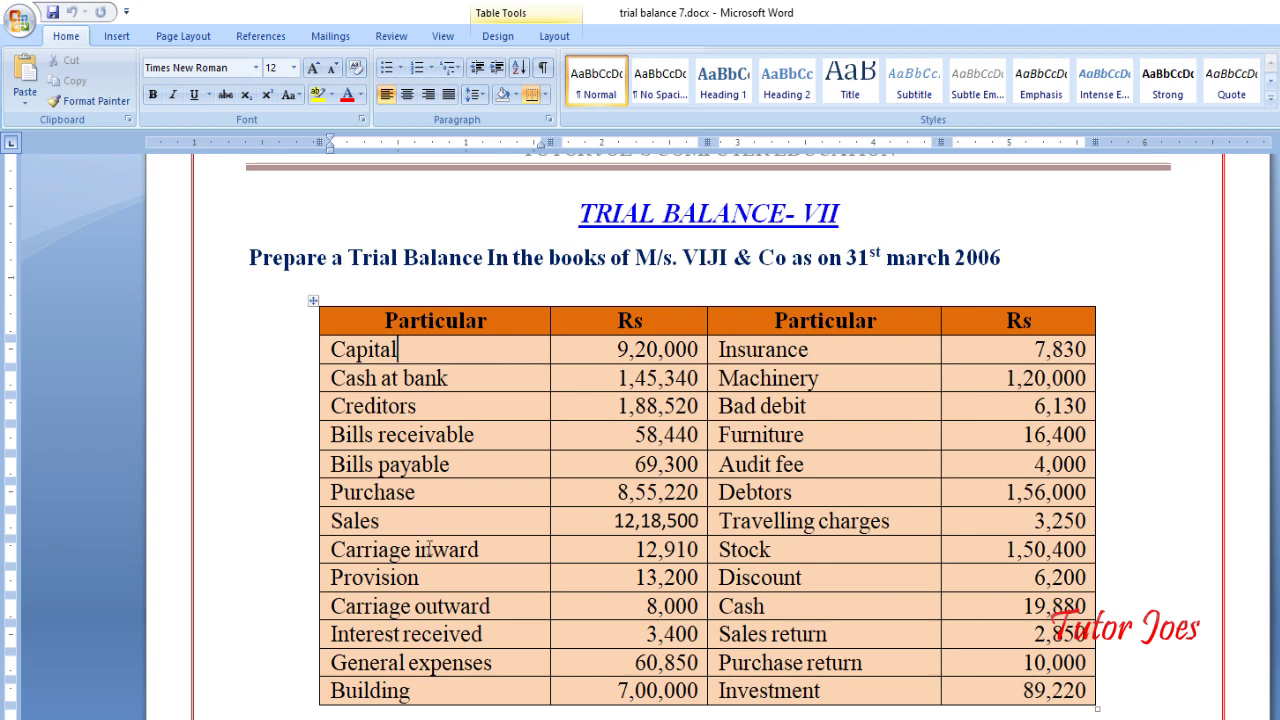
pyautogui.moveTo(345, 520); pyautogui.dragTo(413, 527)
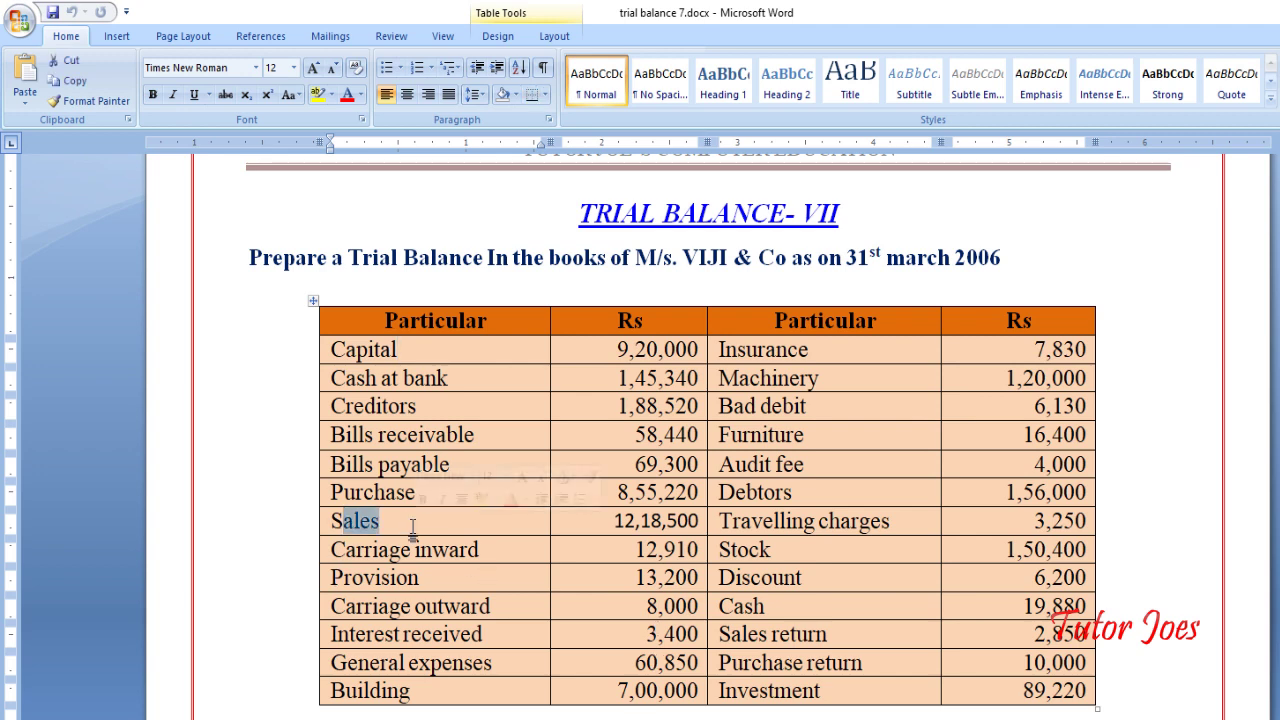
pyautogui.hotkey('alt', 'Tab')
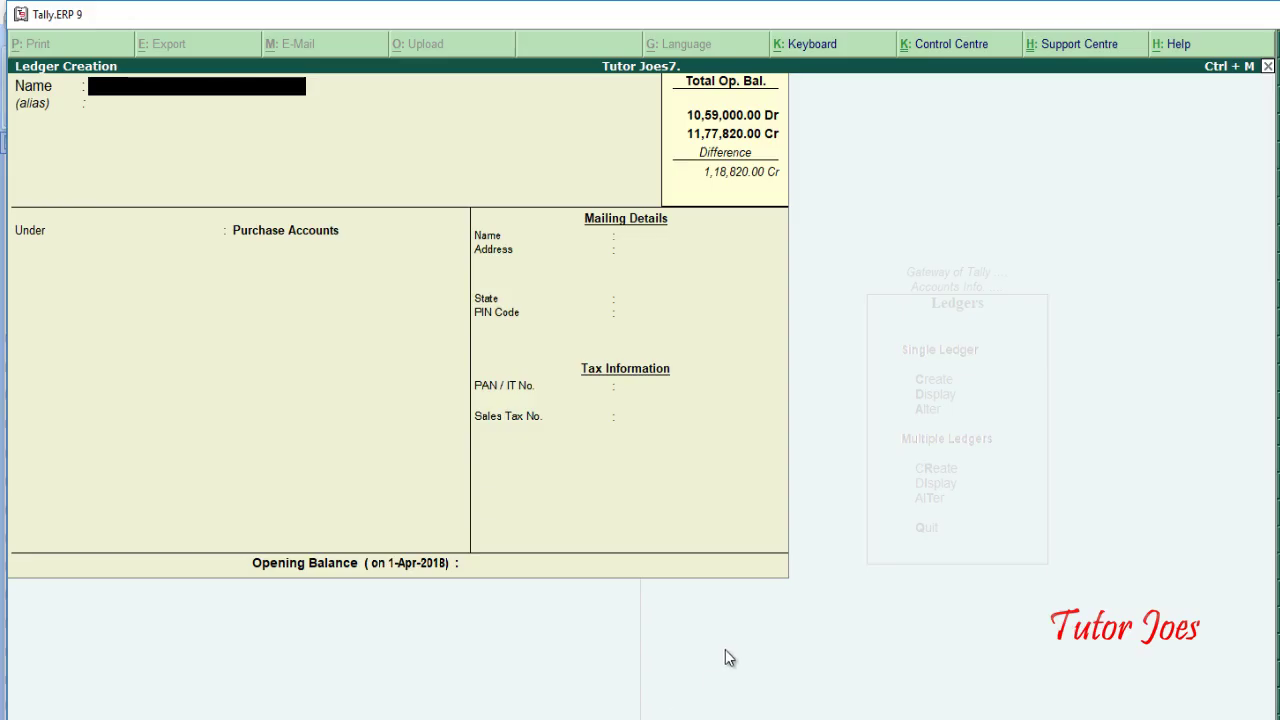
pyautogui.write('Sales')
pyautogui.press('Return')
pyautogui.press('Return')
pyautogui.write('S')
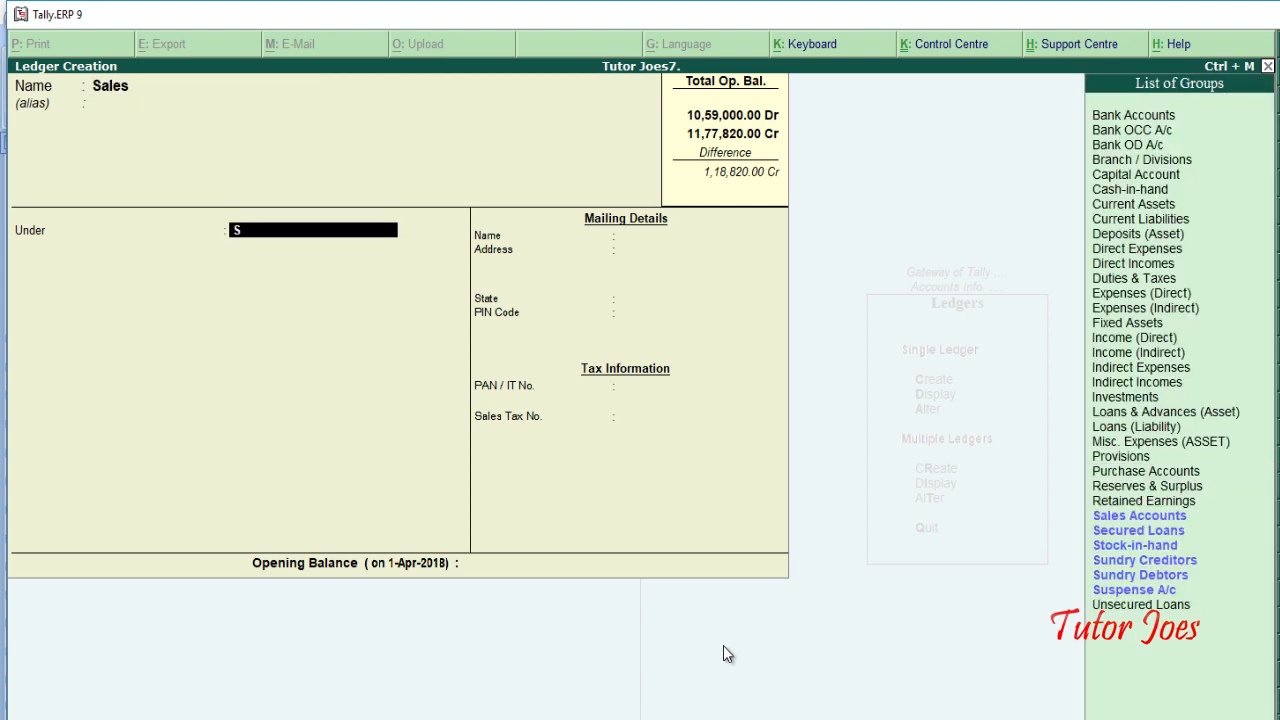
pyautogui.write('ale')
pyautogui.press('Return')
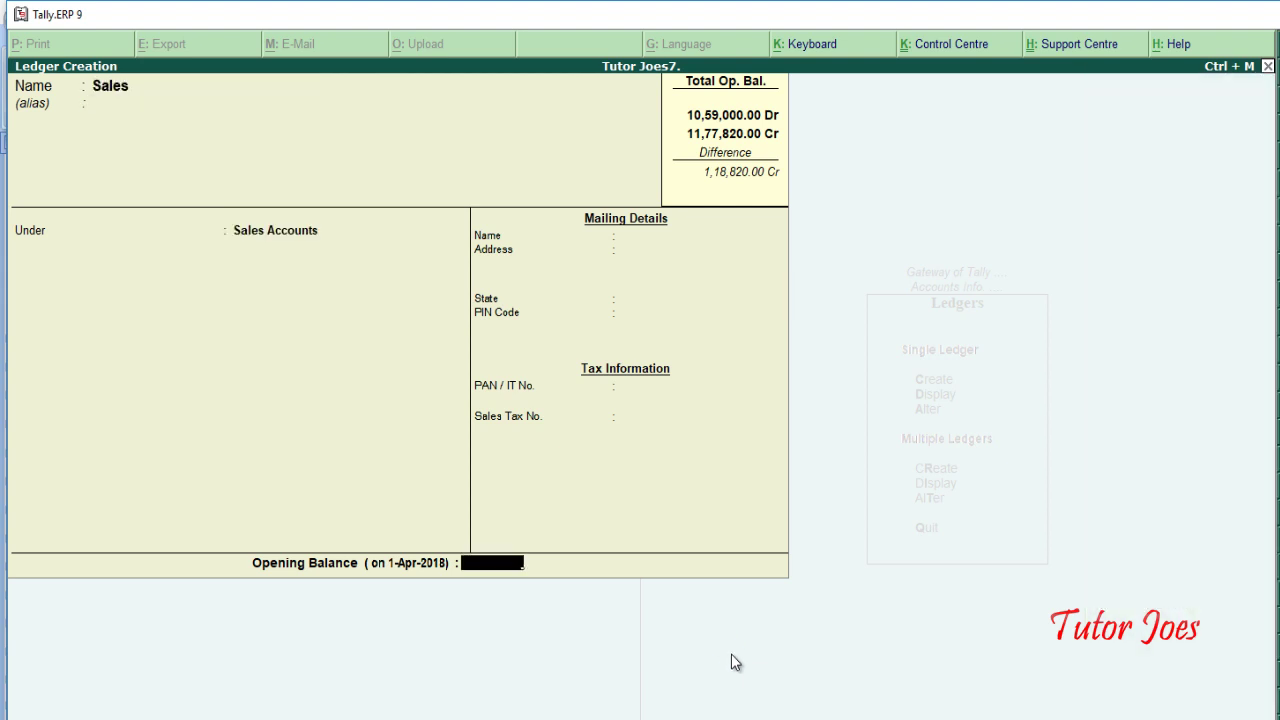
pyautogui.hotkey('alt', 'Tab')
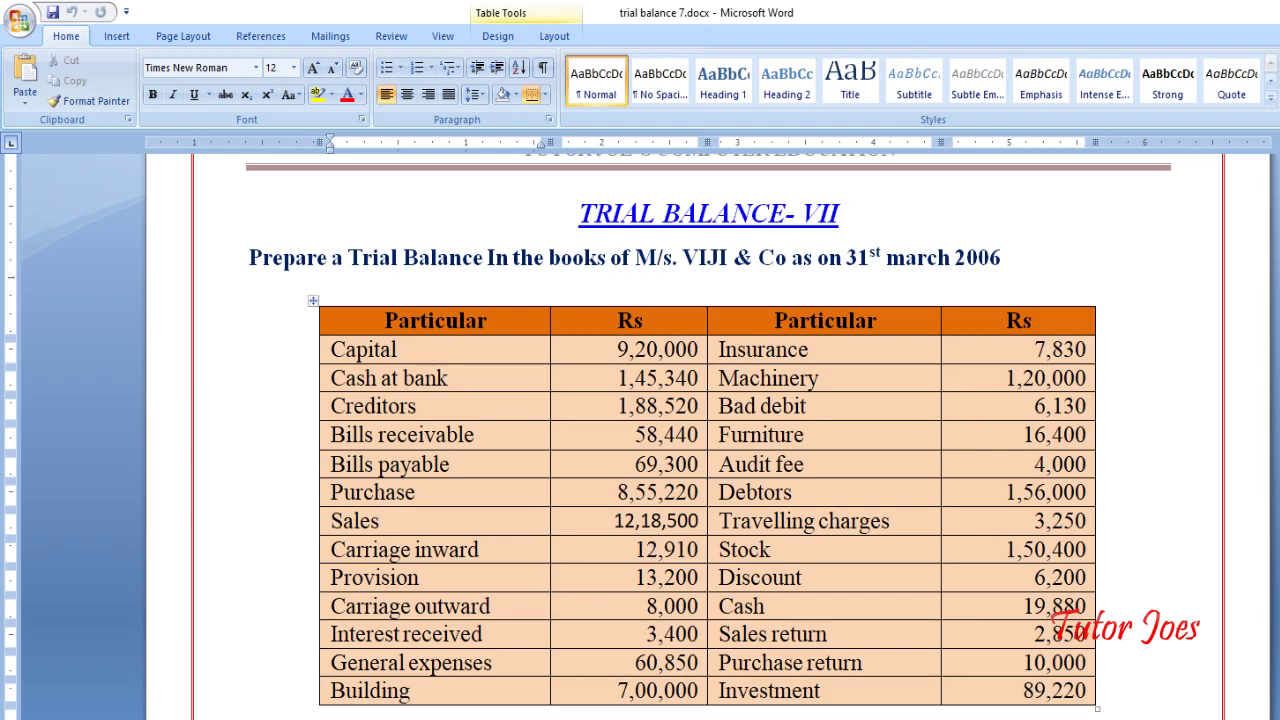
# Step: Give Sales a 12,18,500 Cr opening balance and save the ledger
pyautogui.hotkey('alt', 'Tab')
pyautogui.write('12185')
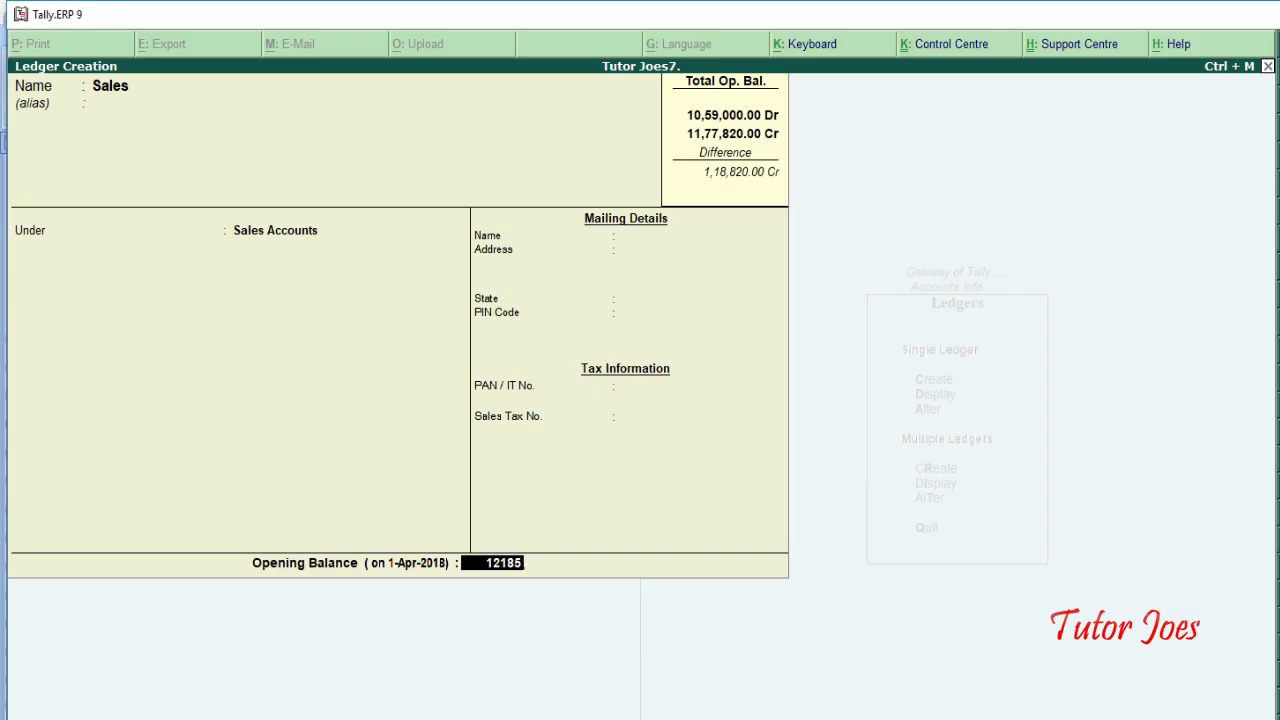
pyautogui.write('5')
pyautogui.press('BackSpace')
pyautogui.write('00')
pyautogui.press('Return')
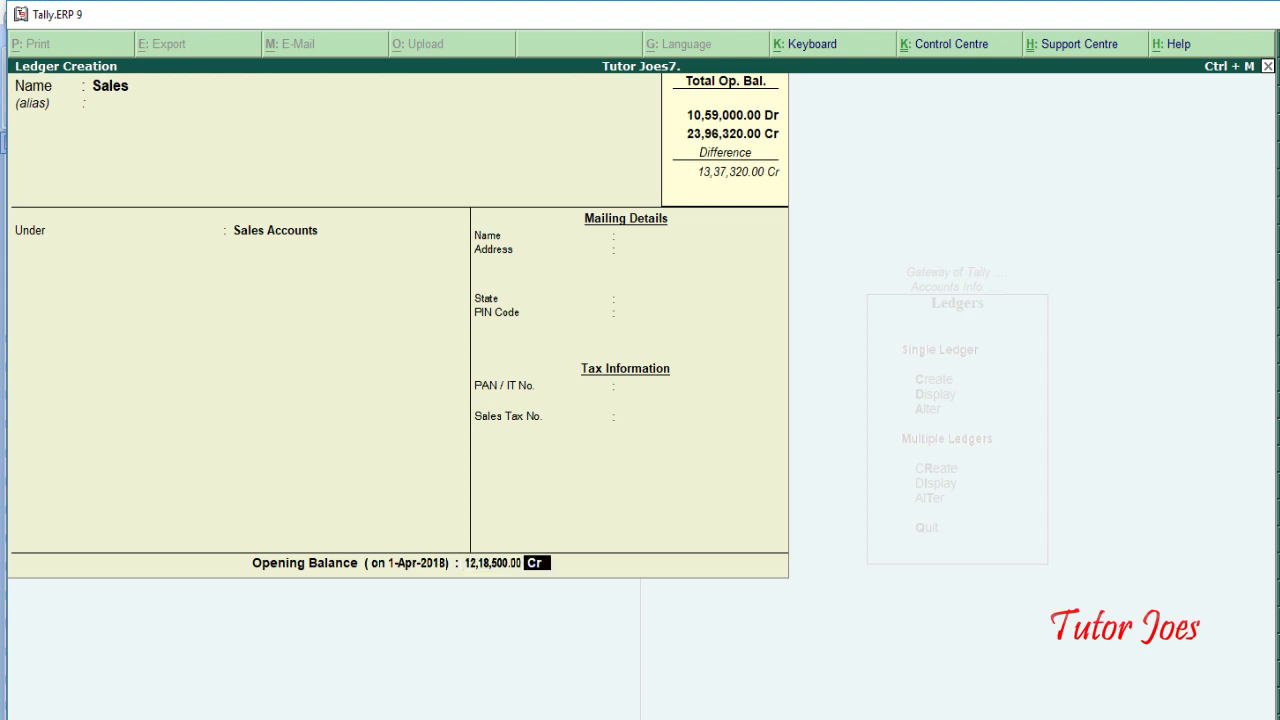
pyautogui.press('Return')
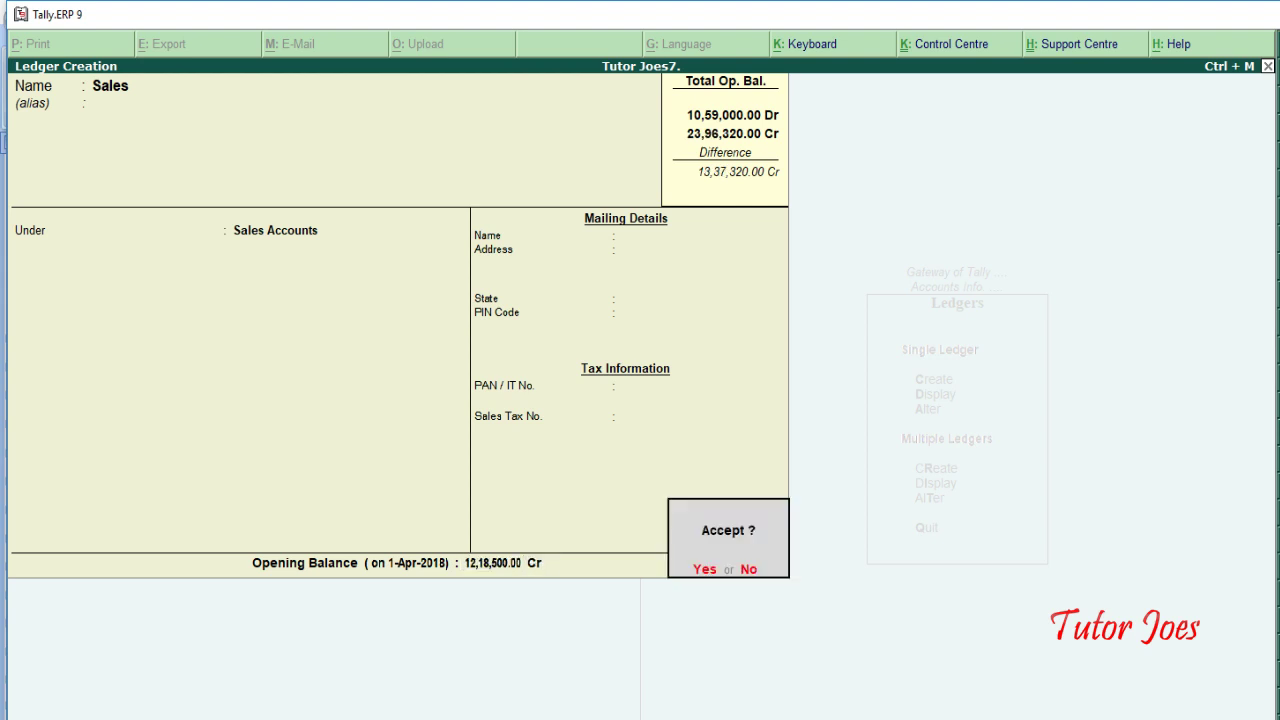
pyautogui.press('Return')
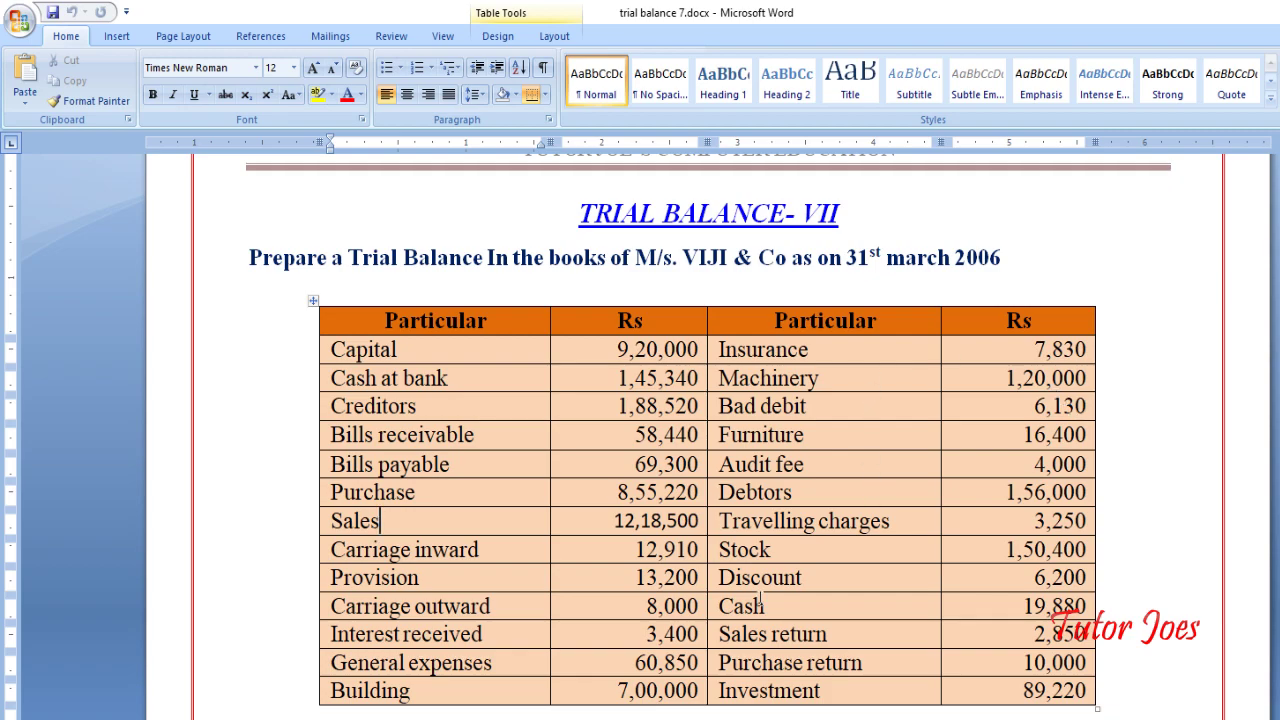
# Step: Name the new ledger Carriage Inward and place it under Direct Expenses
pyautogui.hotkey('alt', 'Tab')
pyautogui.write('Ca')
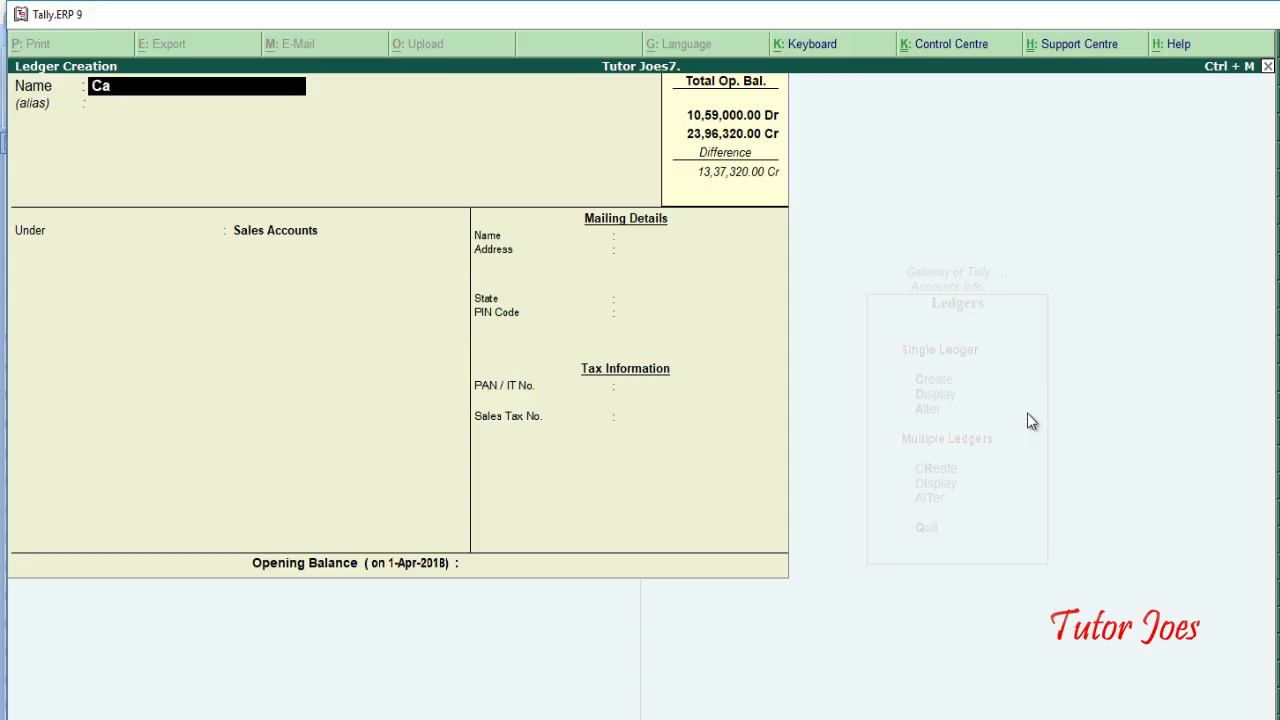
pyautogui.write('rriage')
pyautogui.write(' Inj')
pyautogui.write('we')
pyautogui.press('BackSpace')
pyautogui.press('BackSpace')
pyautogui.press('BackSpace')
pyautogui.write('ward')
pyautogui.press('Return')
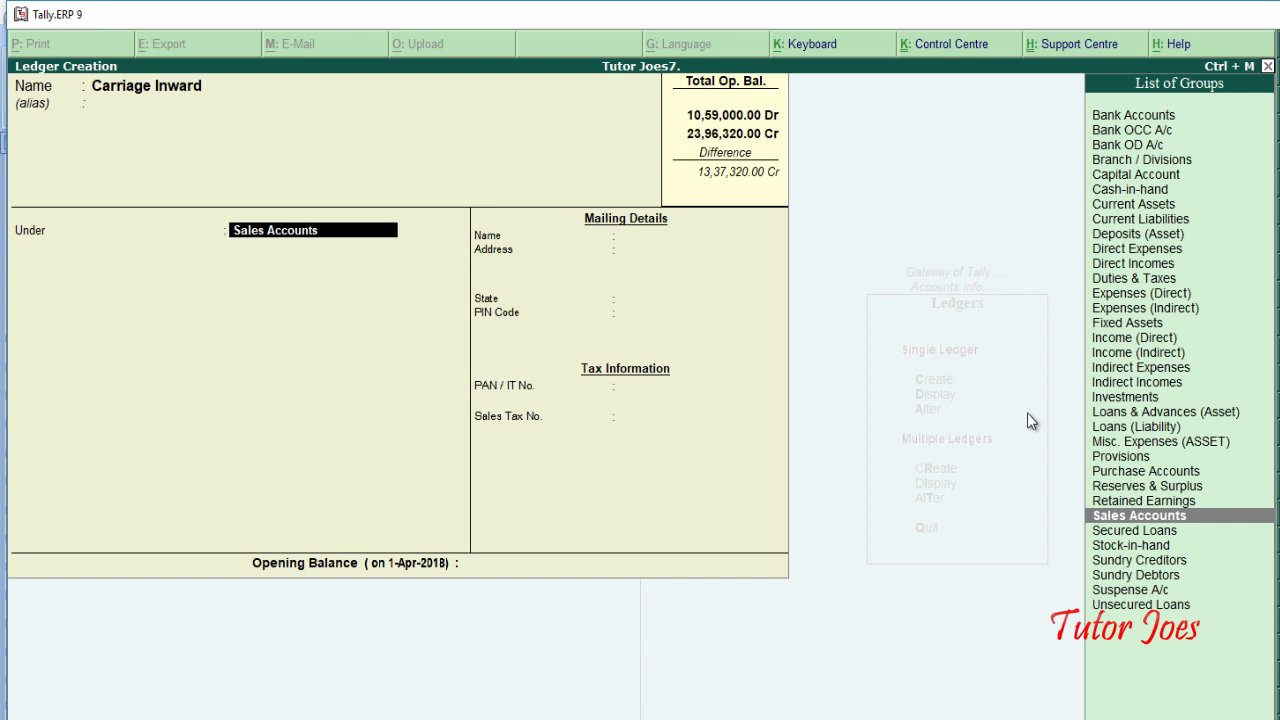
pyautogui.write('Dire')
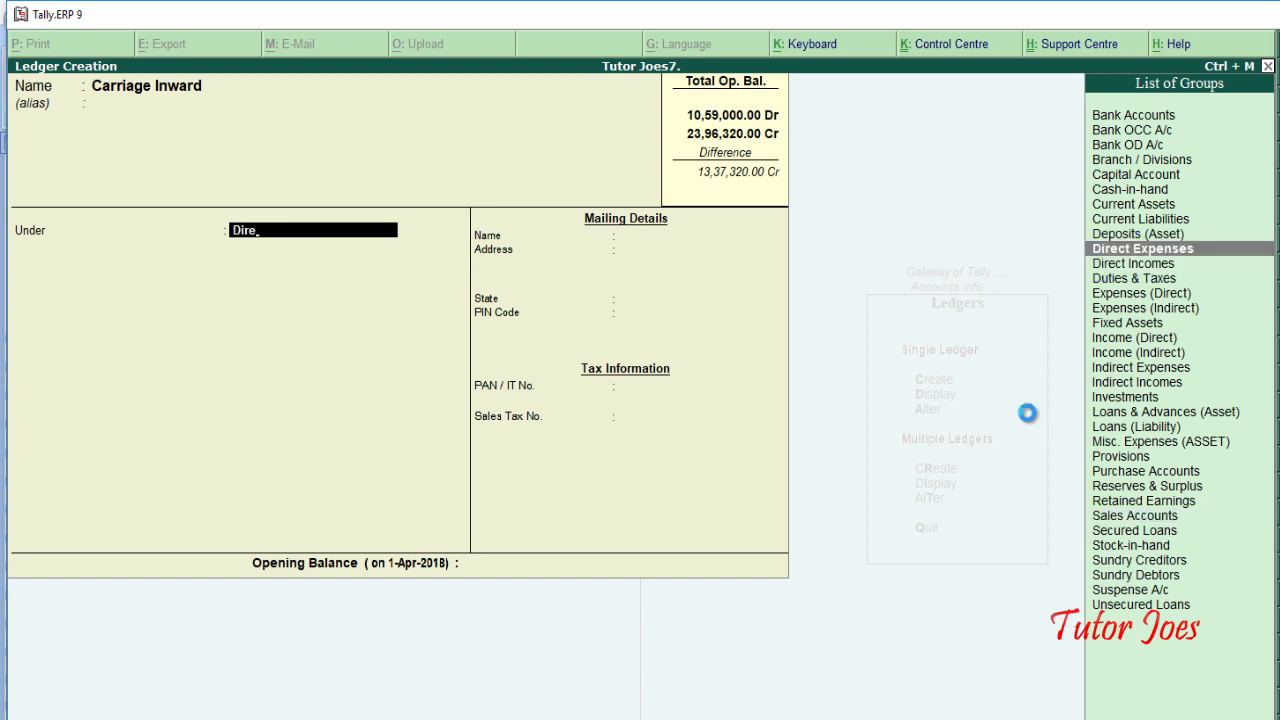
pyautogui.press('Return')
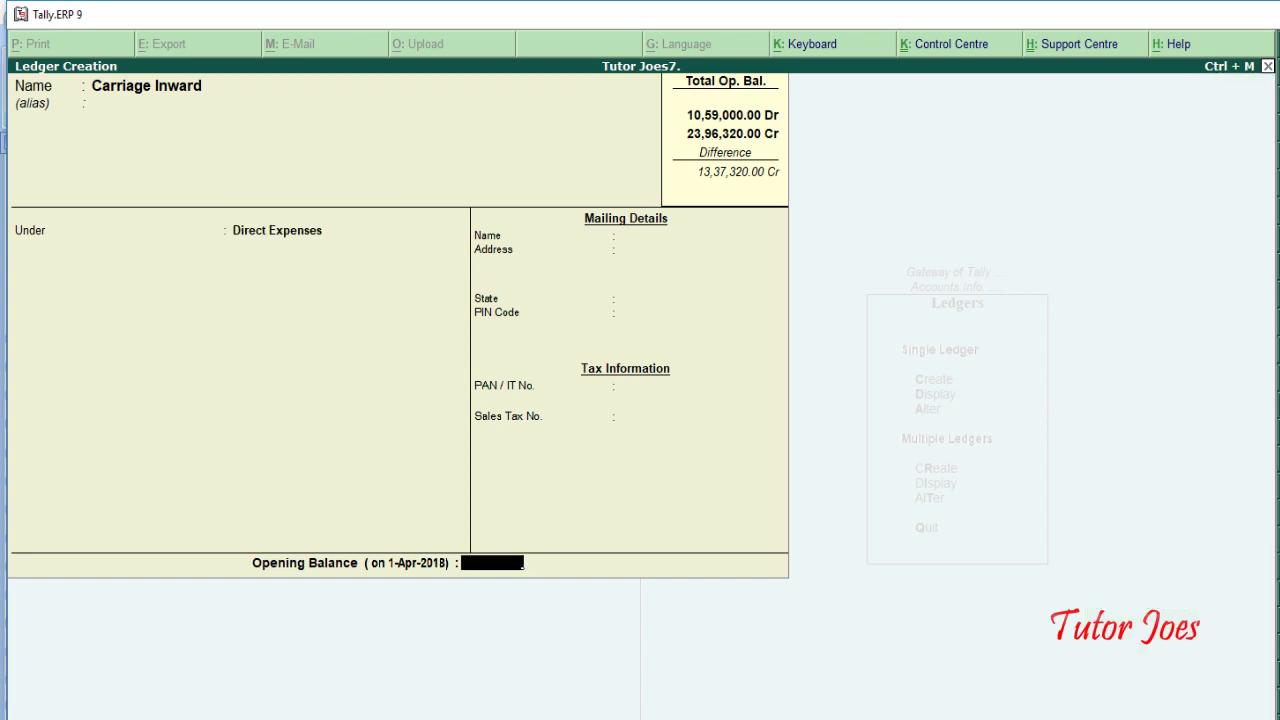
# Step: Give Carriage Inward a 12,910 Dr opening balance and save the ledger
pyautogui.hotkey('alt', 'Tab')
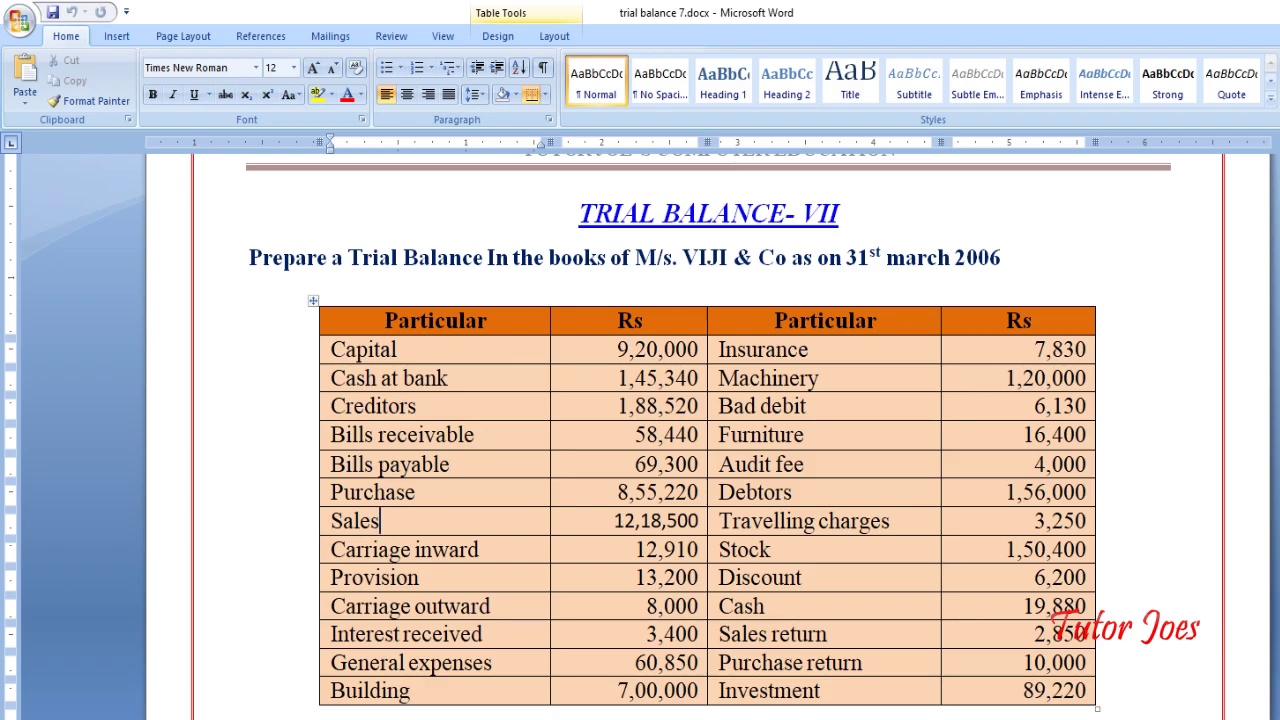
pyautogui.hotkey('alt', 'Tab')
pyautogui.write('12')
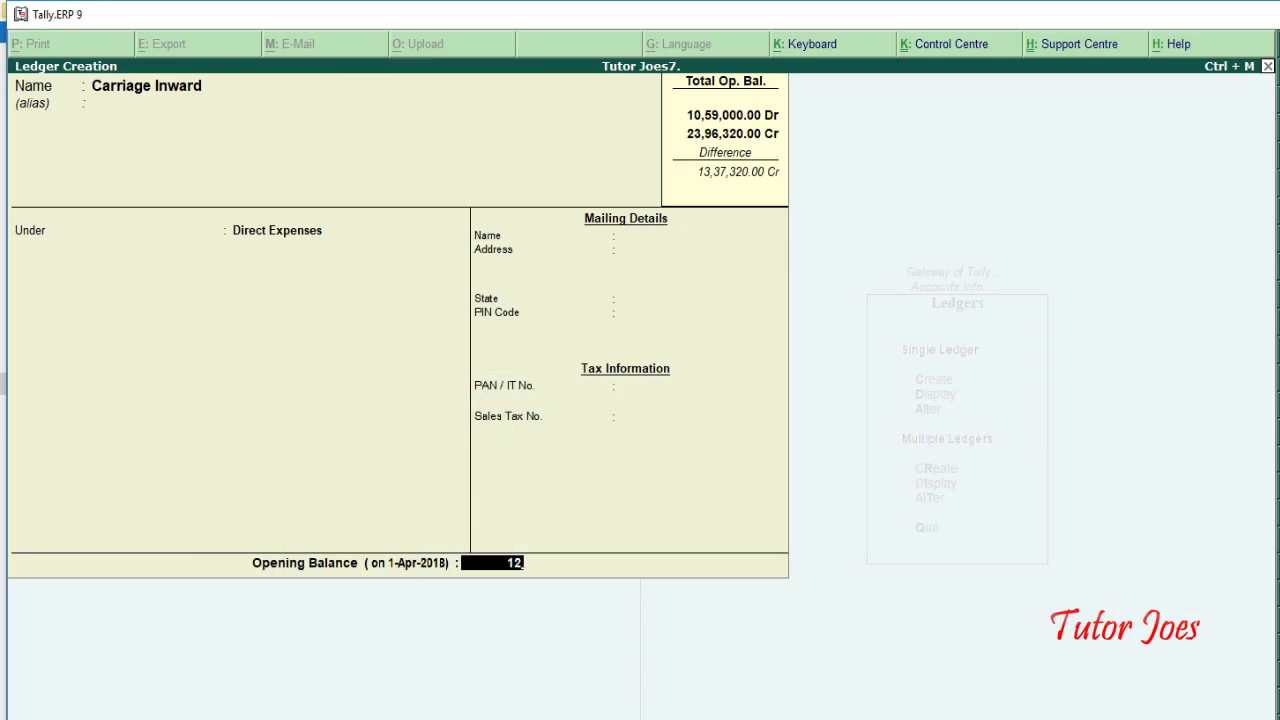
pyautogui.write('901')
pyautogui.press('BackSpace')
pyautogui.press('BackSpace')
pyautogui.write('10')
pyautogui.press('Return')
pyautogui.press('Return')
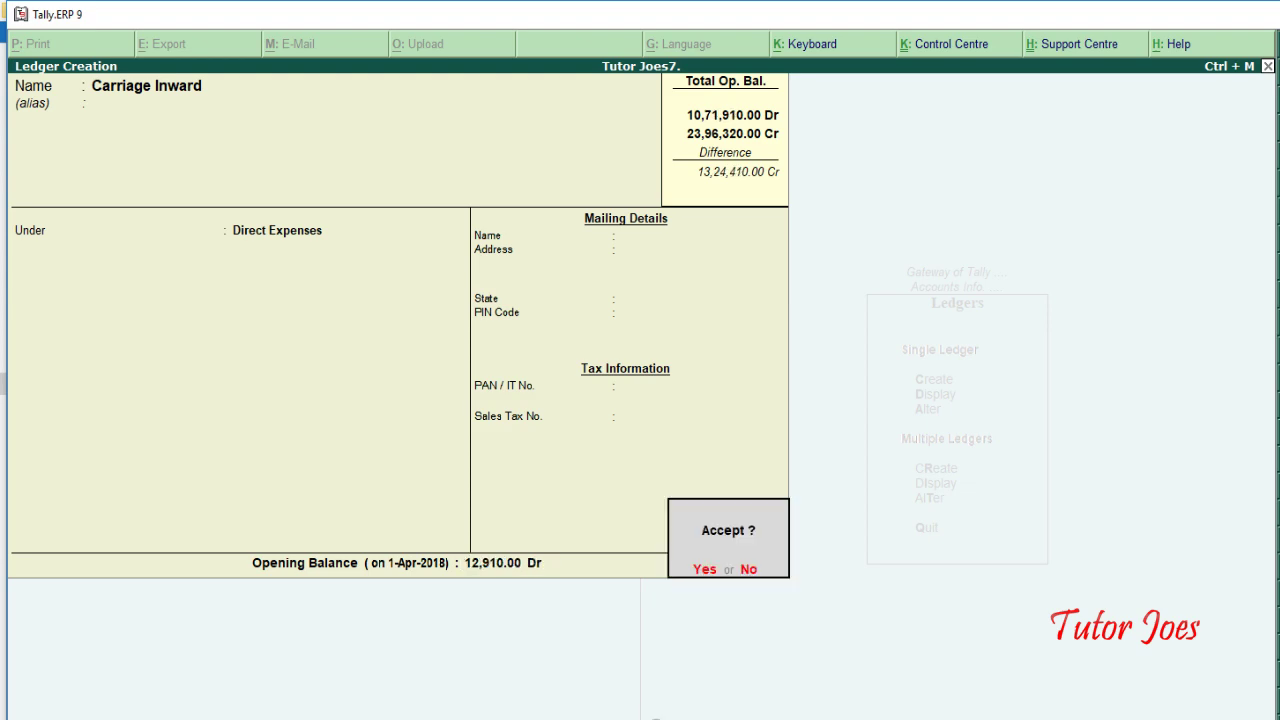
pyautogui.press('y')
pyautogui.hotkey('alt', 'Tab')
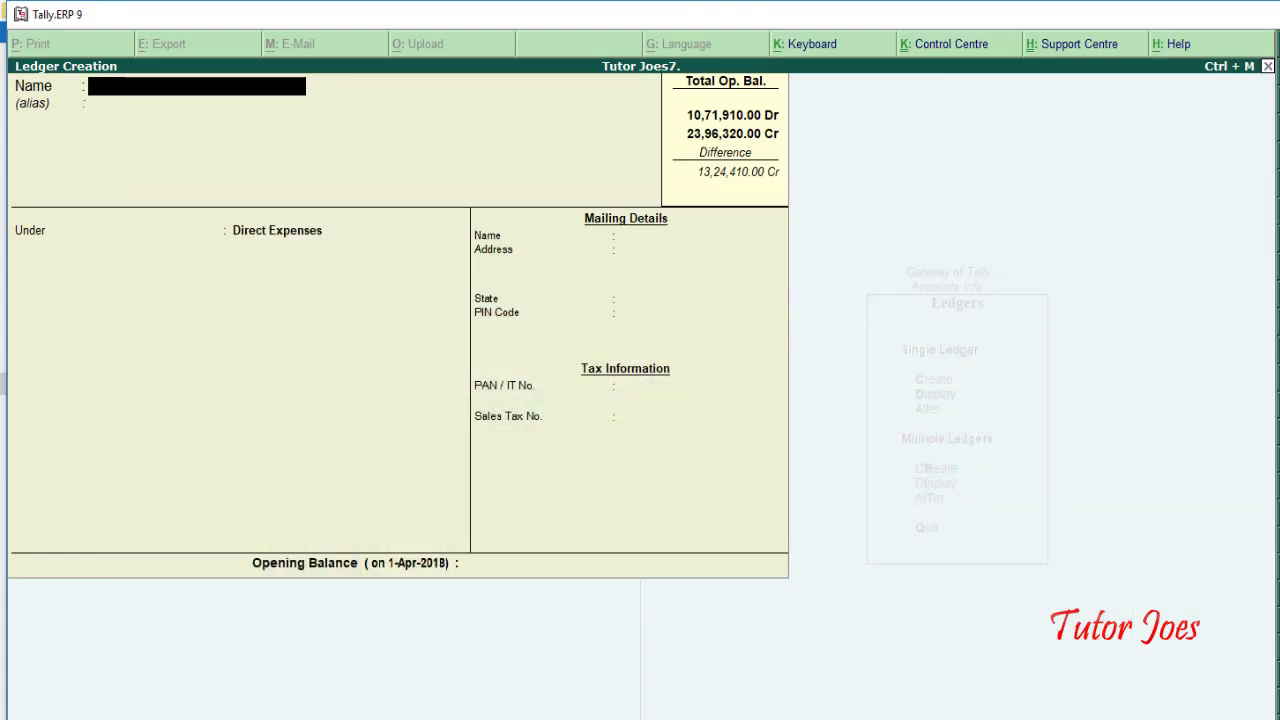
# Step: Create the Provision ledger under Provisions with a 13,200 Cr opening balance
pyautogui.write('Prov')
pyautogui.write('ision')
pyautogui.press('Return')
pyautogui.press('Return')
pyautogui.write('P')
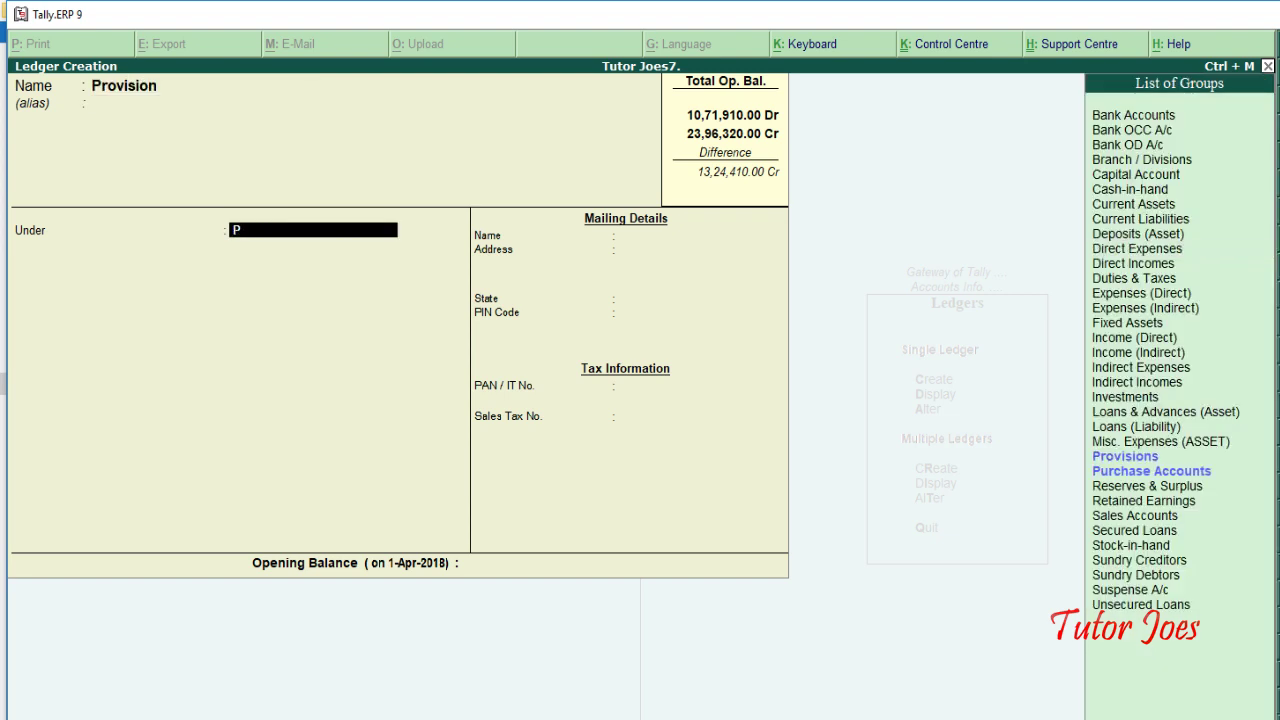
pyautogui.write('oo')
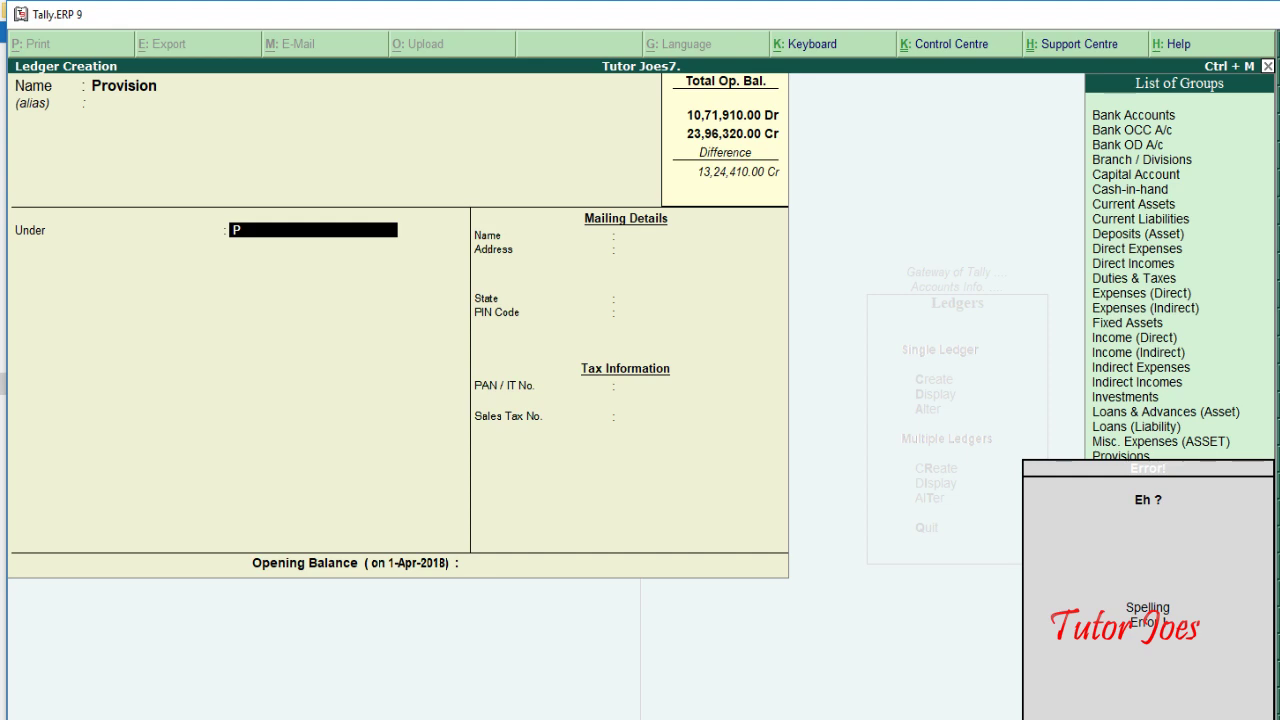
pyautogui.write('ro')
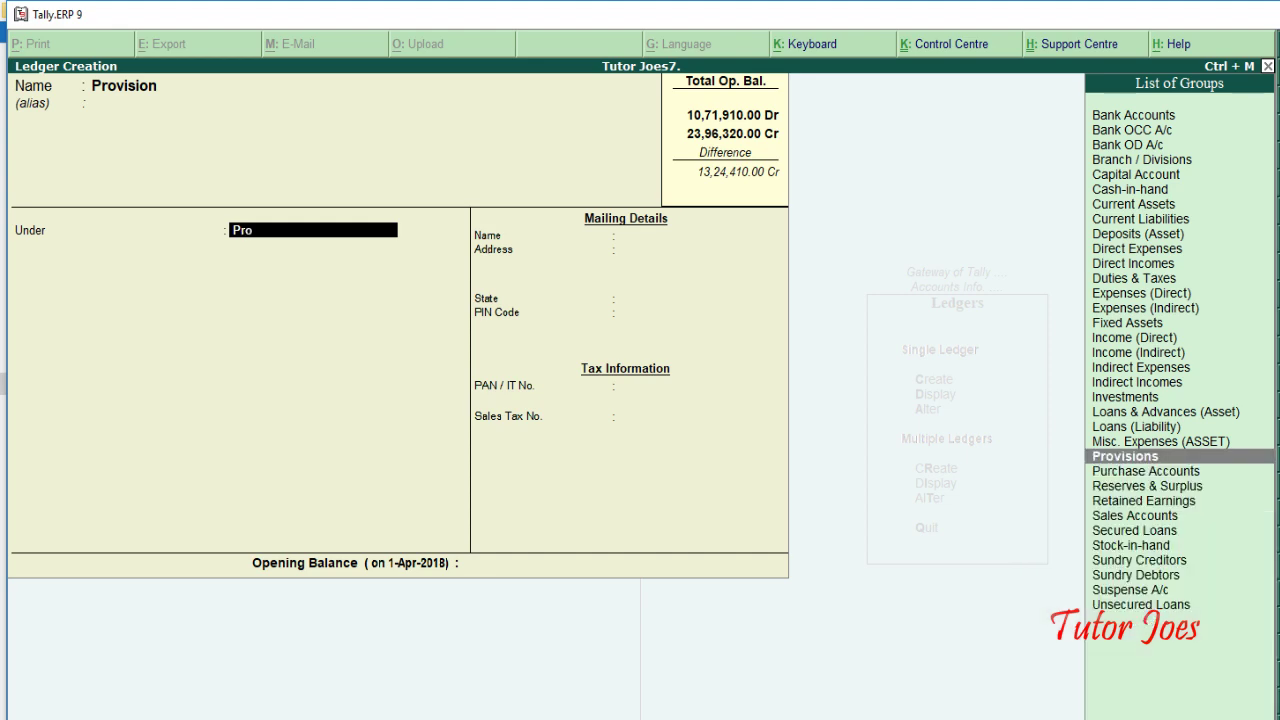
pyautogui.press('Return')
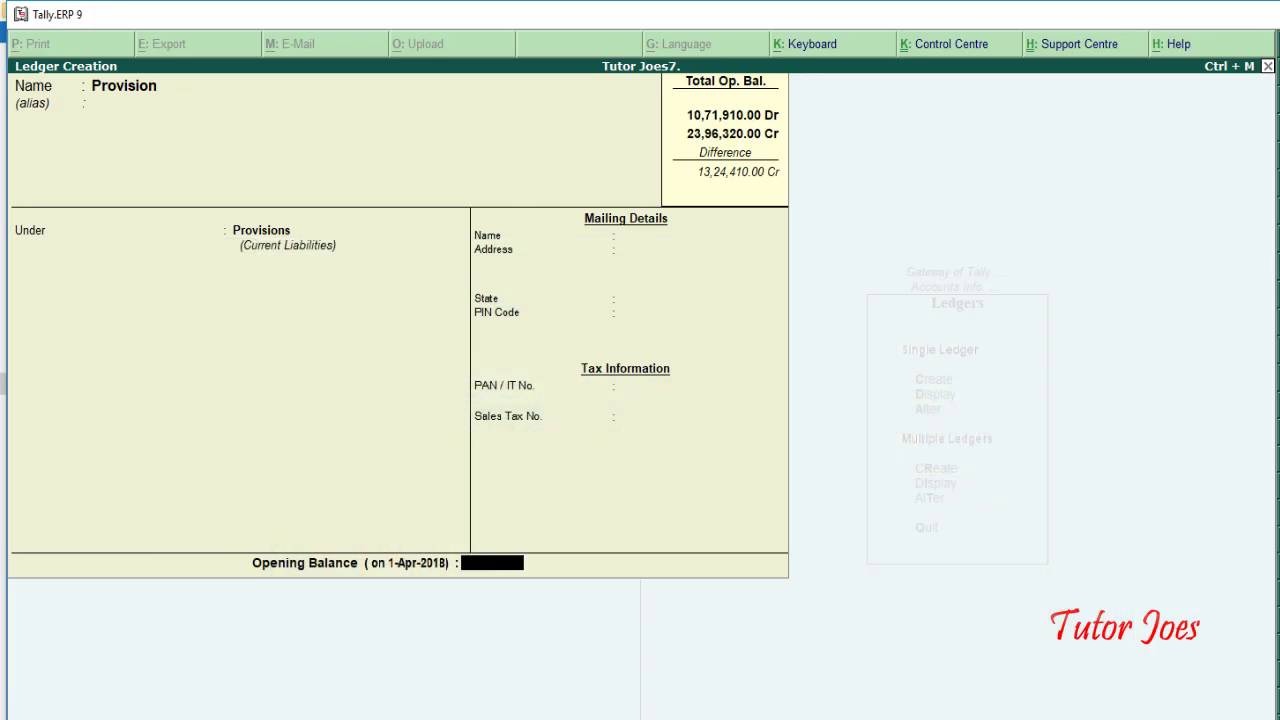
pyautogui.write('13200')
pyautogui.press('Return')
pyautogui.press('Return')
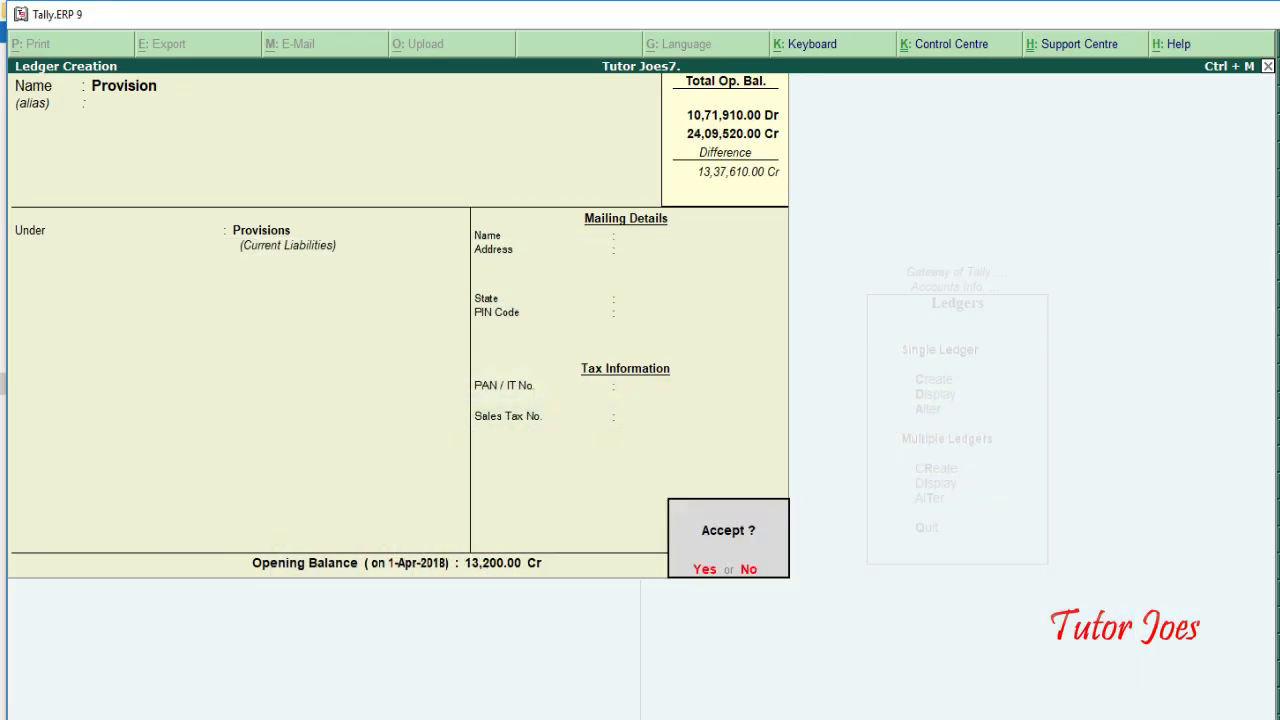
pyautogui.press('Return')
pyautogui.hotkey('alt', 'Tab')
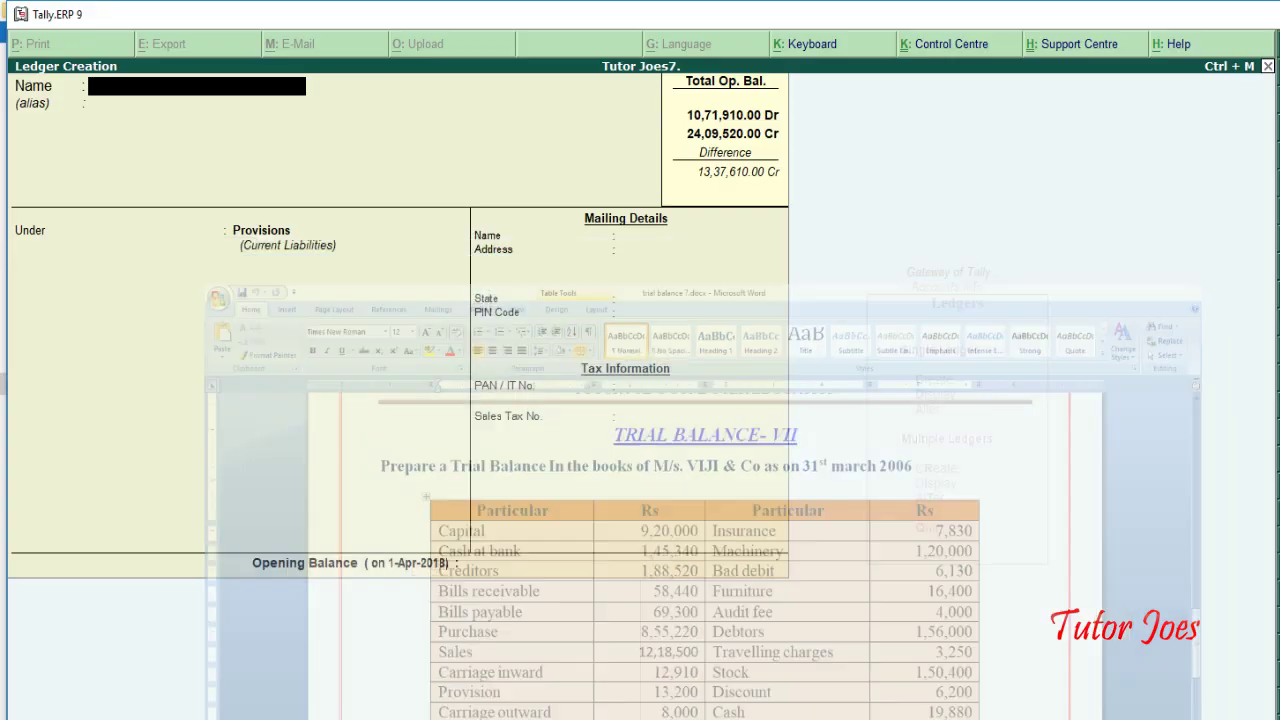
# Step: Save a Carriage Outward ledger in Indirect Expenses with an 8,000 Dr opening balance, checked against the Word trial balance
pyautogui.hotkey('alt', 'Tab')
pyautogui.write('Carria')
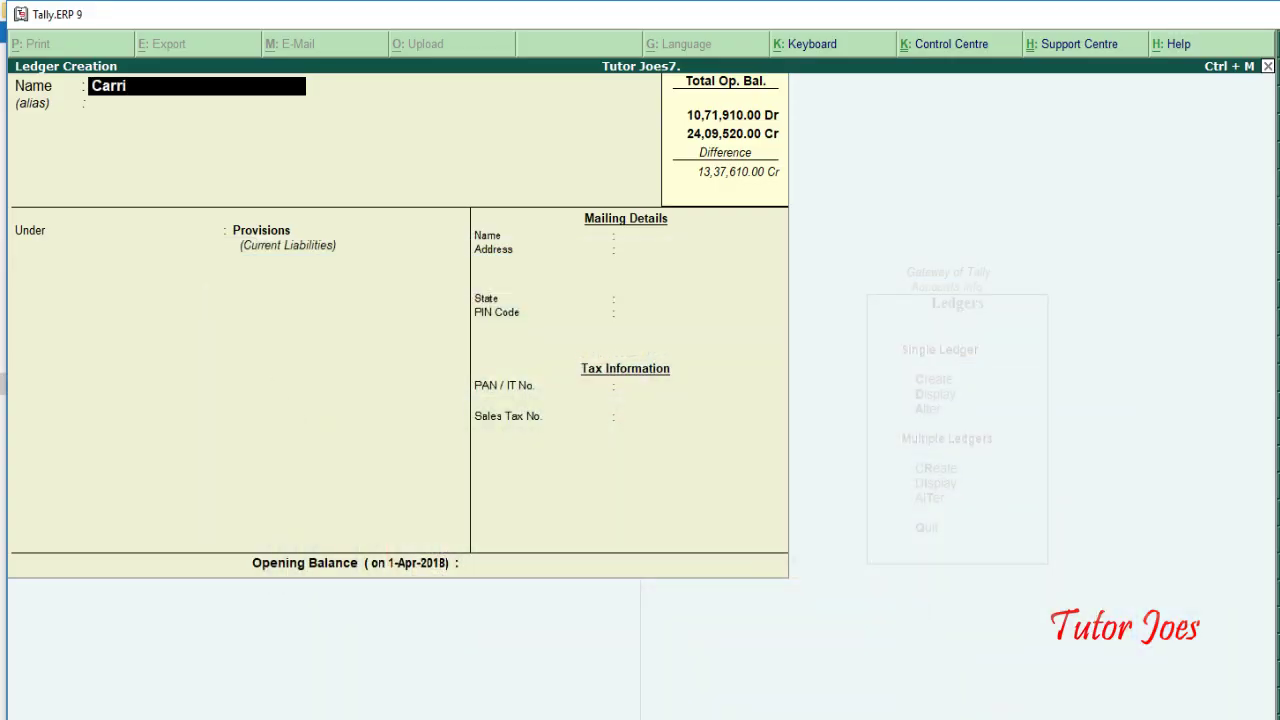
pyautogui.write('ge Out')
pyautogui.write('ward')
pyautogui.press('Return')
pyautogui.press('Return')
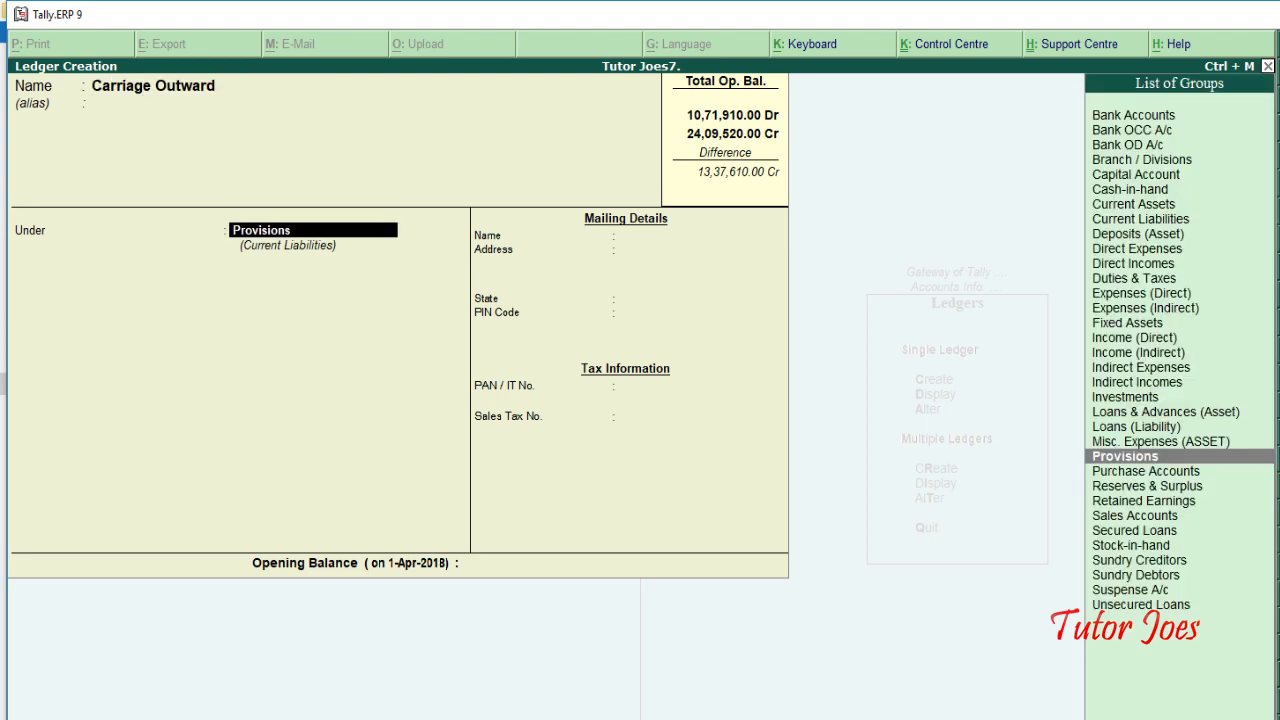
pyautogui.write('Indi')
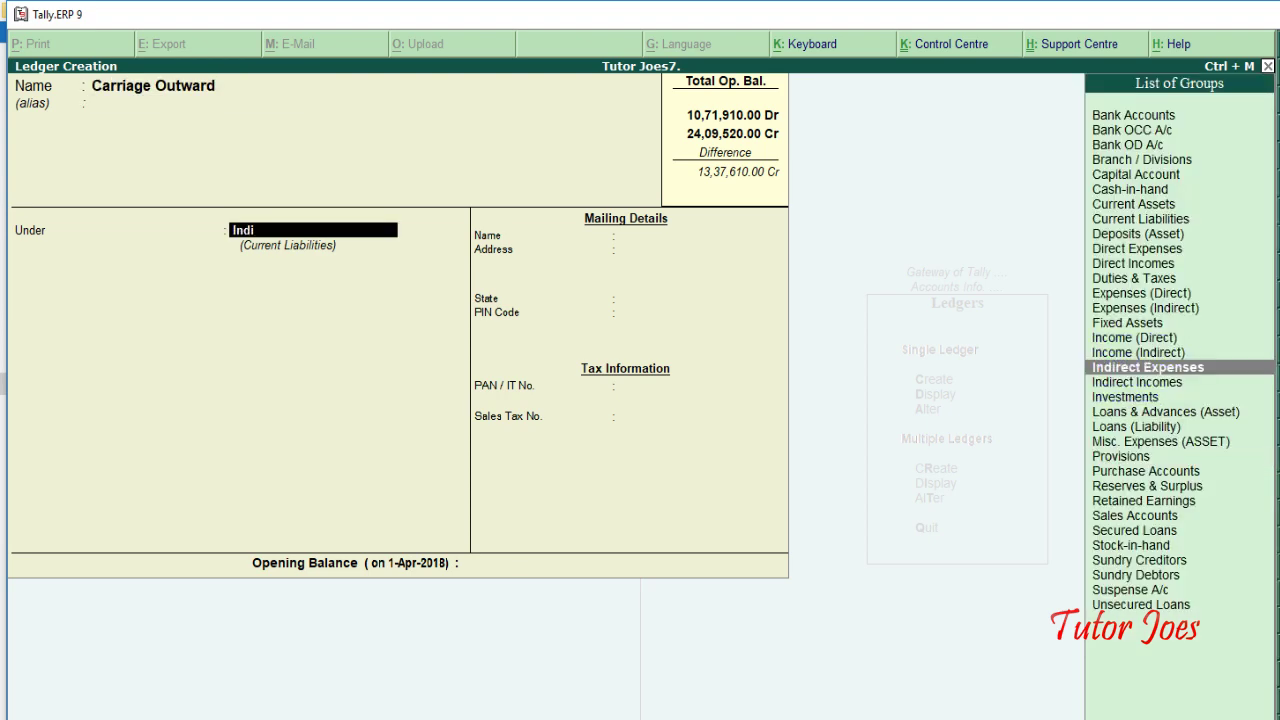
pyautogui.press('Return')
pyautogui.hotkey('alt', 'Tab')
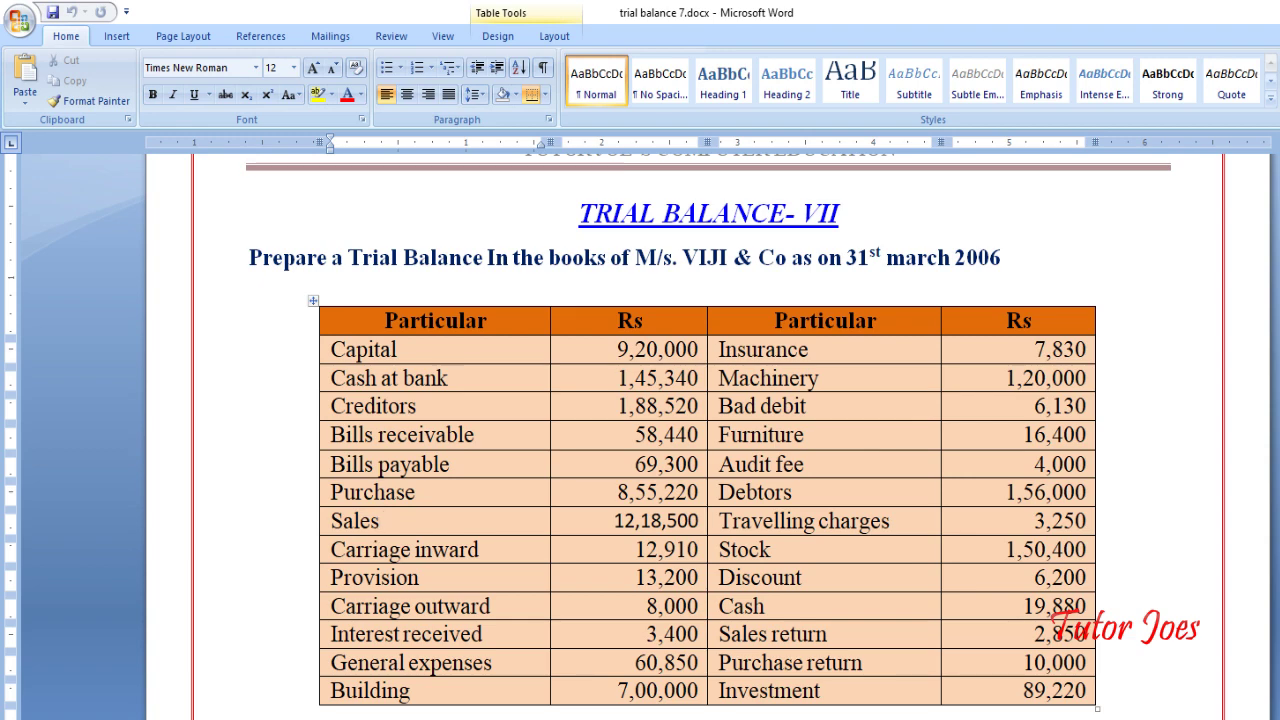
pyautogui.hotkey('alt', 'Tab')
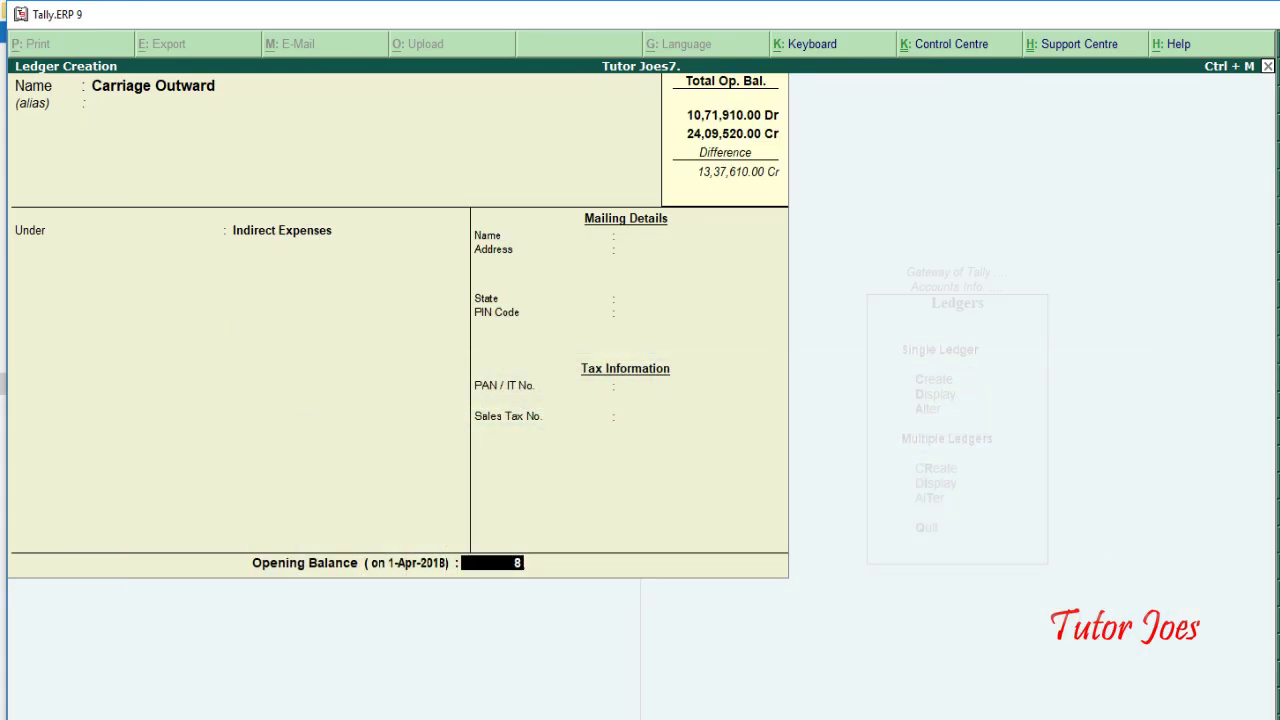
pyautogui.write('000')
pyautogui.press('Return')
pyautogui.press('Return')
pyautogui.press('Return')
pyautogui.hotkey('alt', 'Tab')
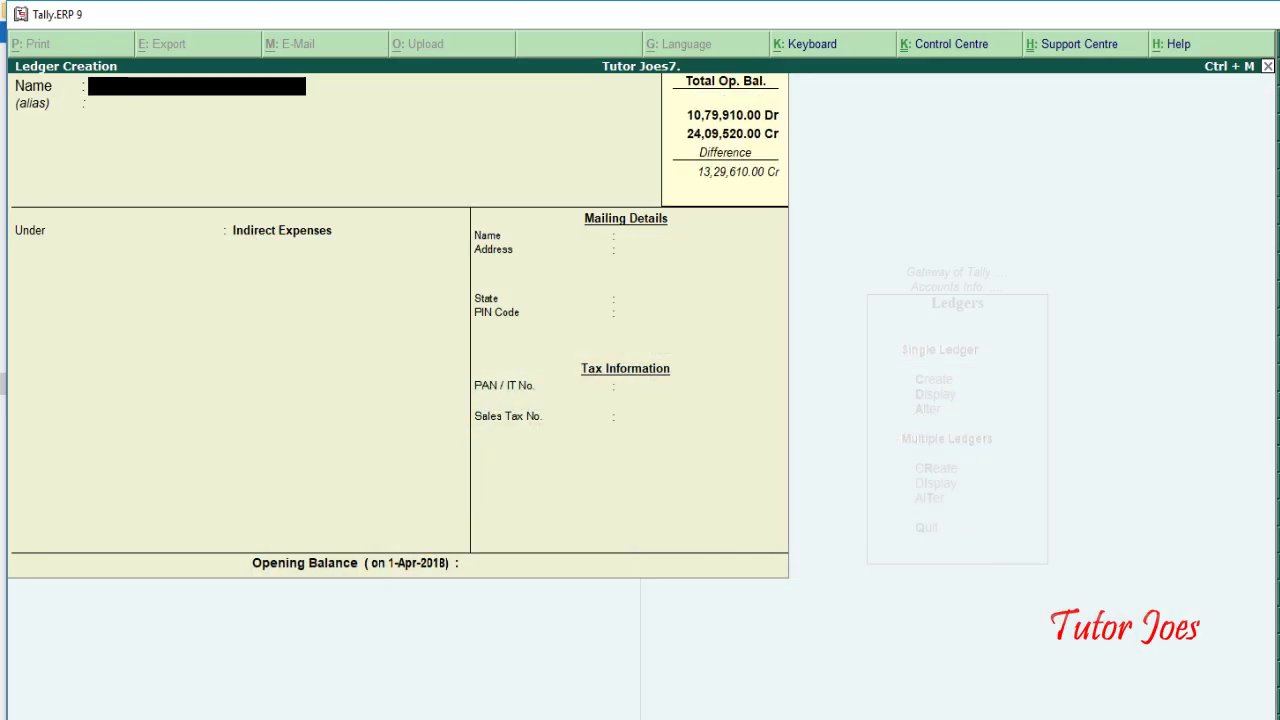
# Step: Add an Interest Rec ledger in Indirect Incomes with a 3,400 Cr opening balance and accept it
pyautogui.write('Interest')
pyautogui.write(' Rec')
pyautogui.press('Return')
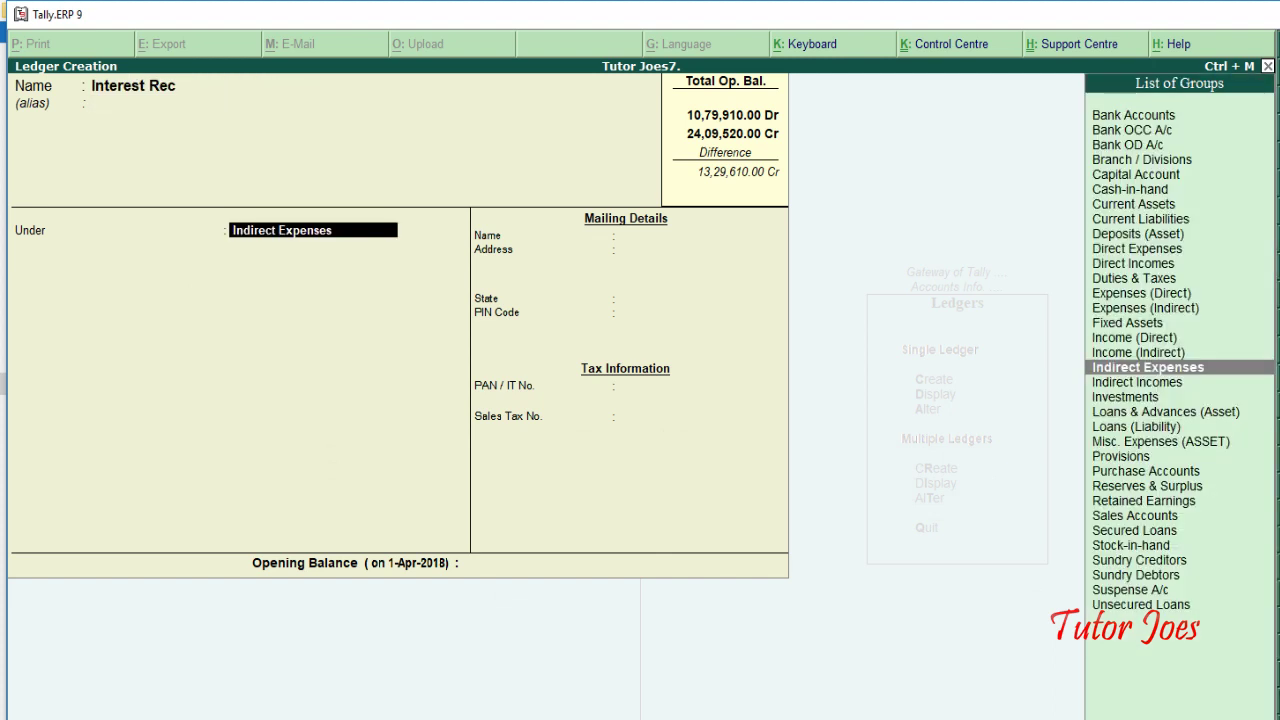
pyautogui.write('Indi')
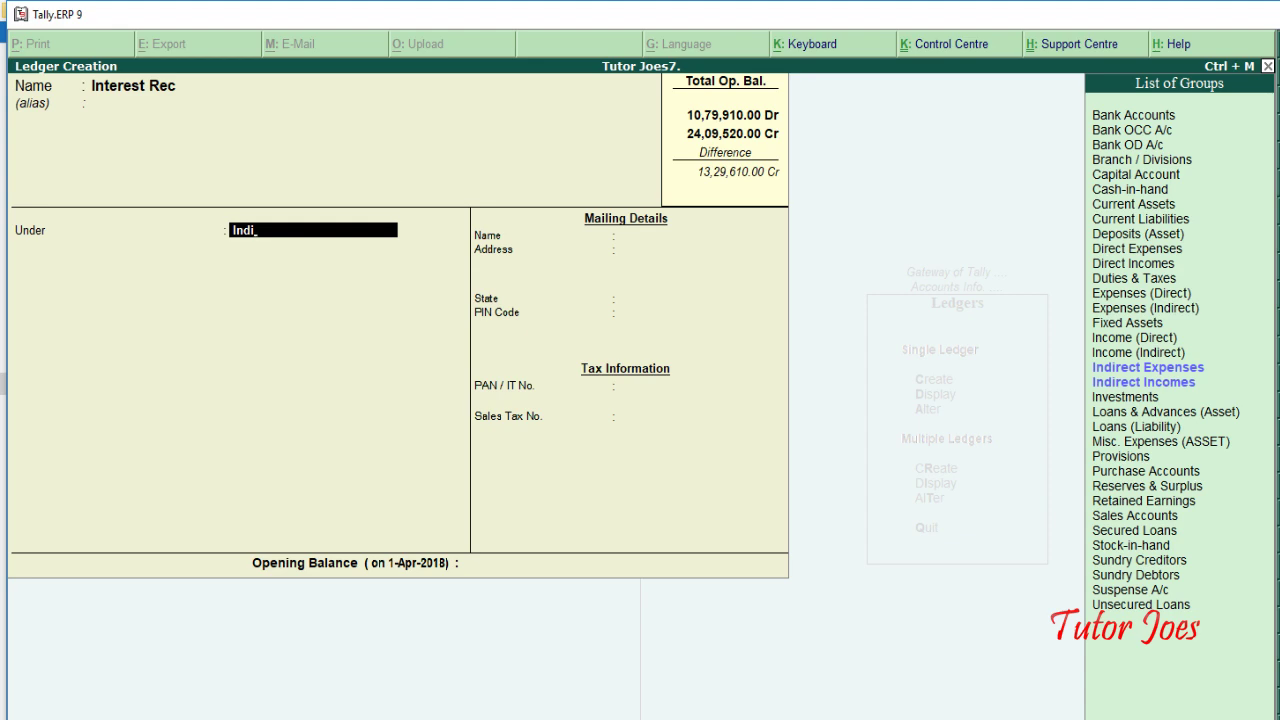
pyautogui.press('Down')
pyautogui.press('Return')
pyautogui.hotkey('alt', 'Tab')
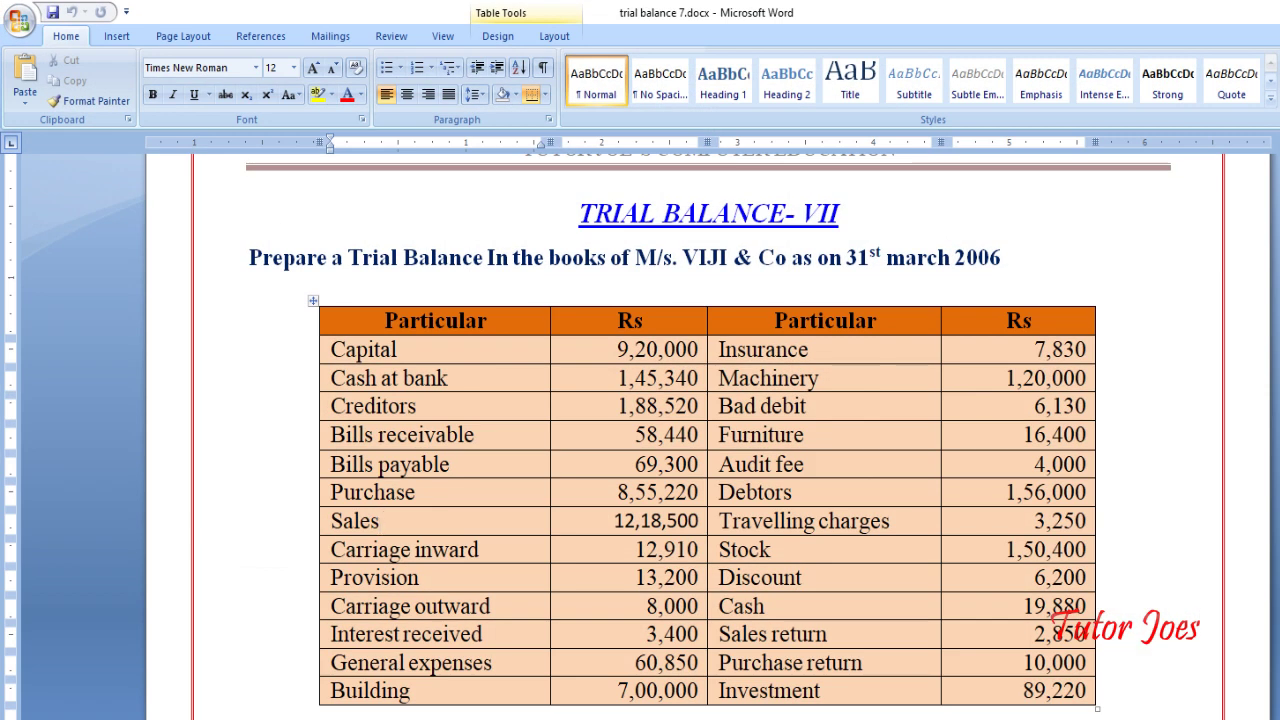
pyautogui.hotkey('alt', 'Tab')
pyautogui.write('3,400')
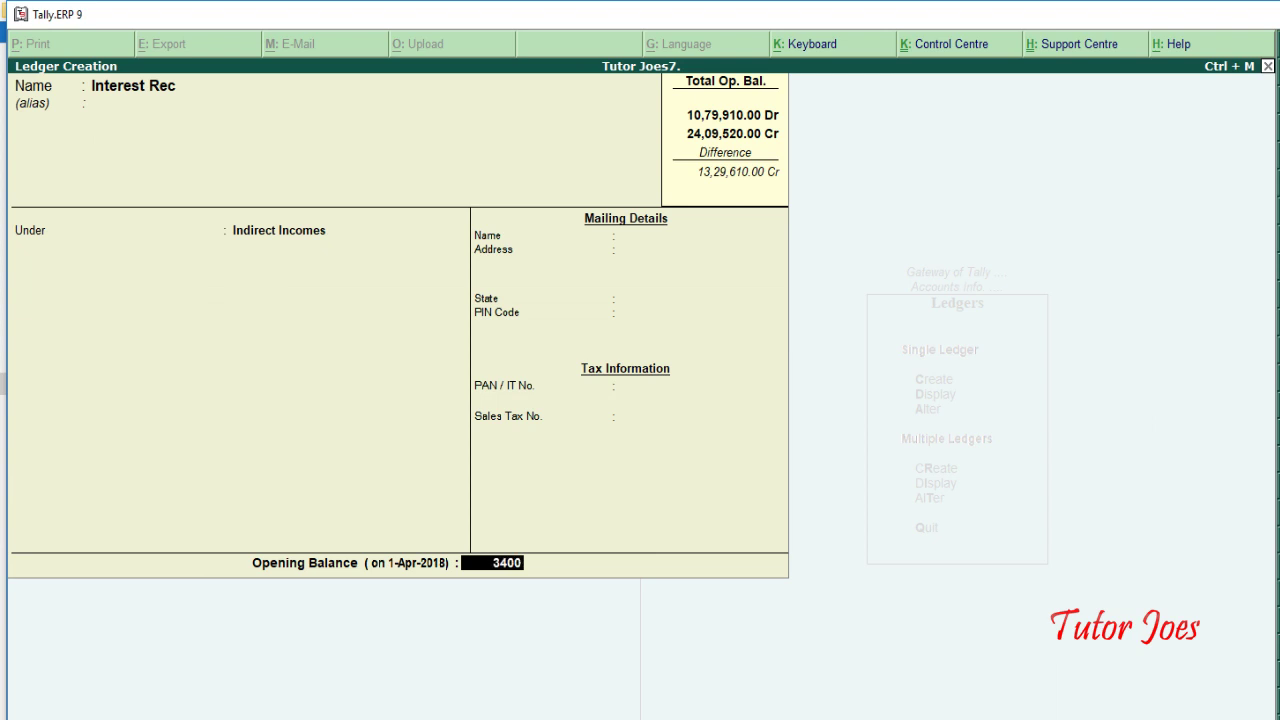
pyautogui.press('Return')
pyautogui.press('Return')
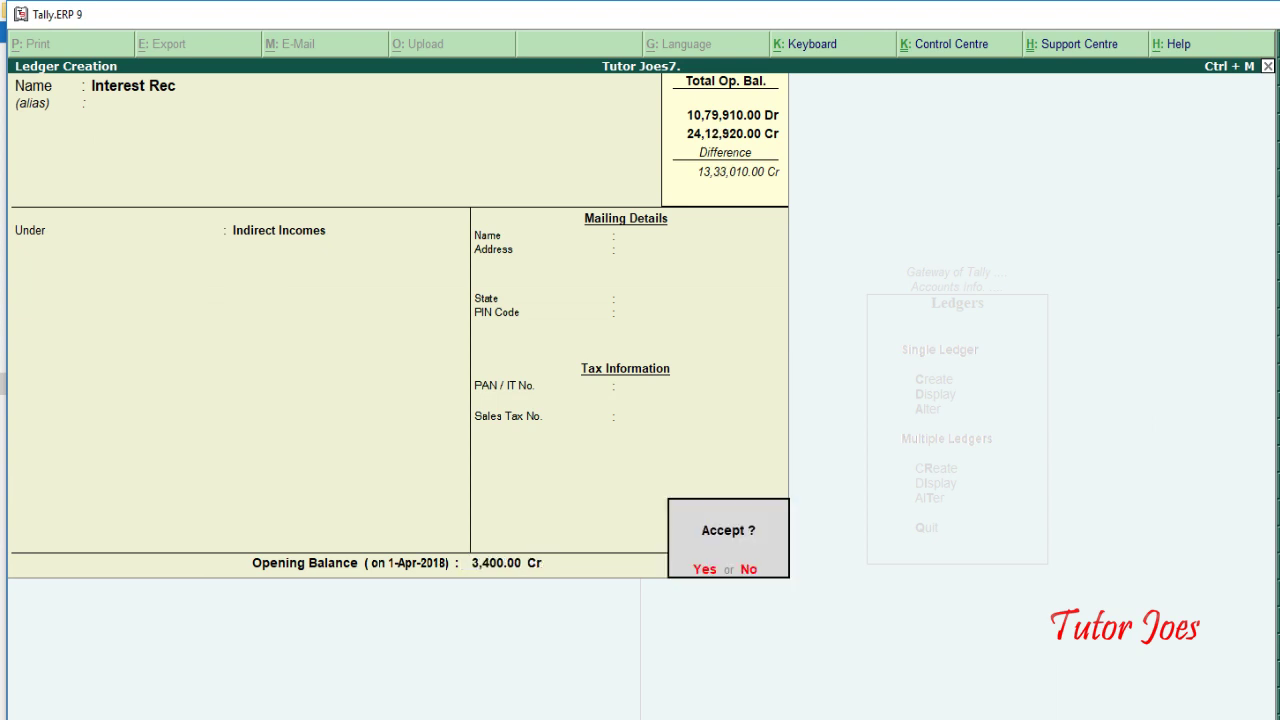
pyautogui.press('Return')
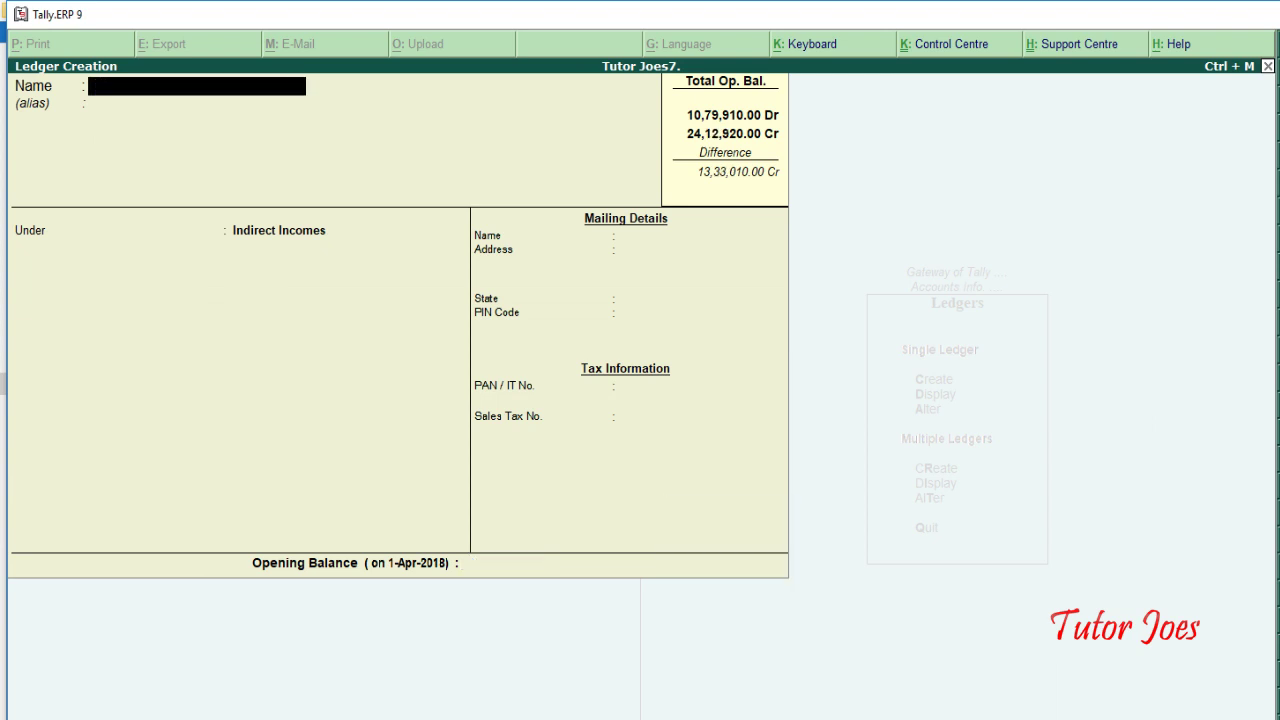
# Step: Start a ledger named General Exp and place it under Indirect Expenses
pyautogui.hotkey('alt', 'Tab')
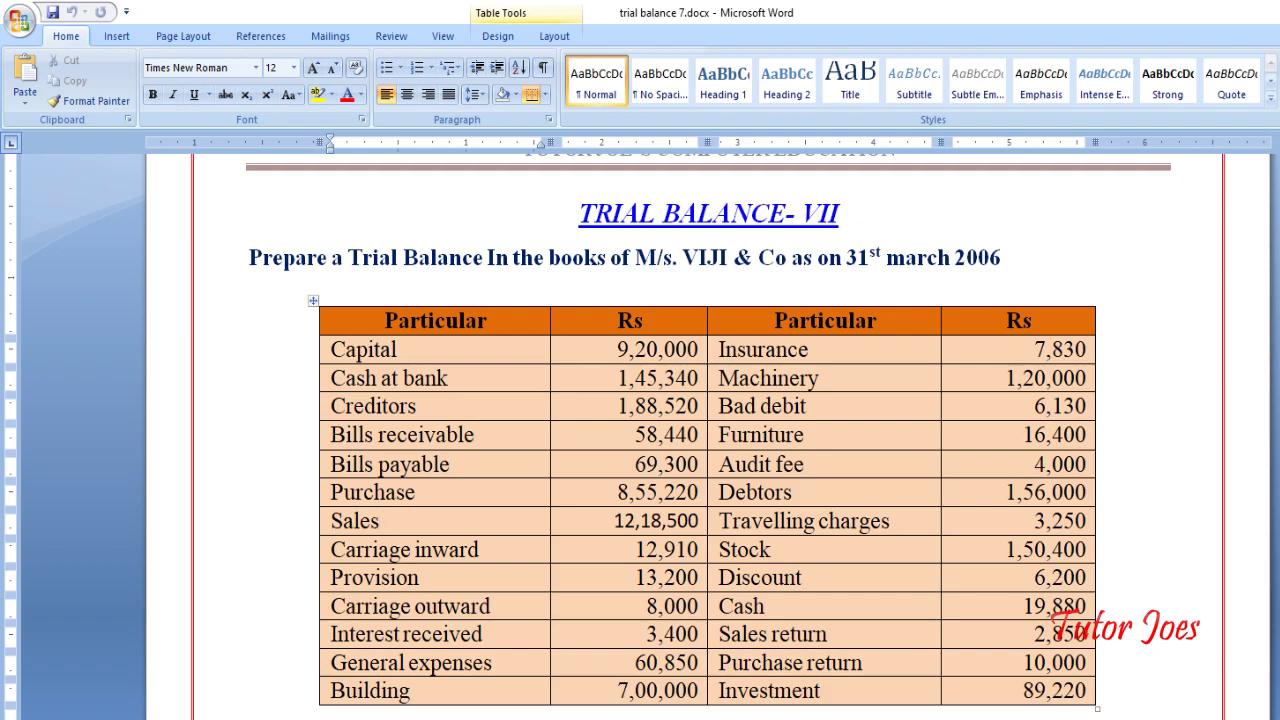
pyautogui.hotkey('alt', 'Tab')
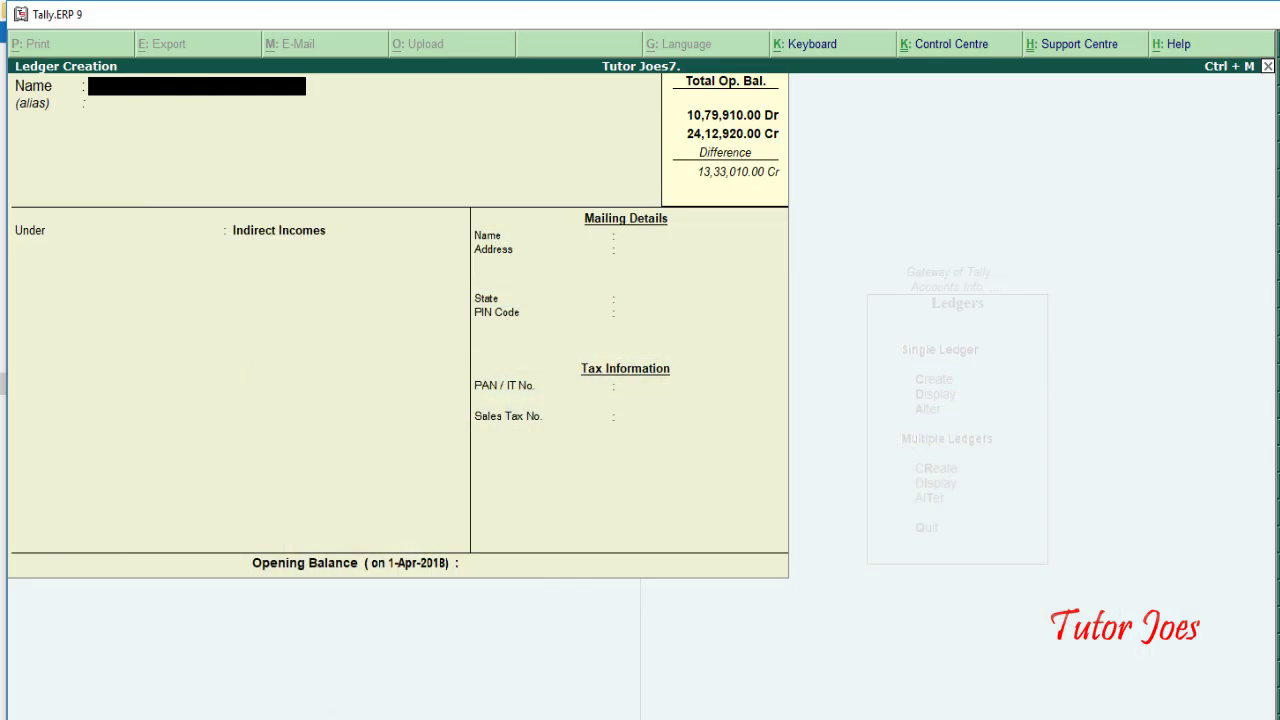
pyautogui.write('Genera')
pyautogui.write('l Exp')
pyautogui.press('Return')
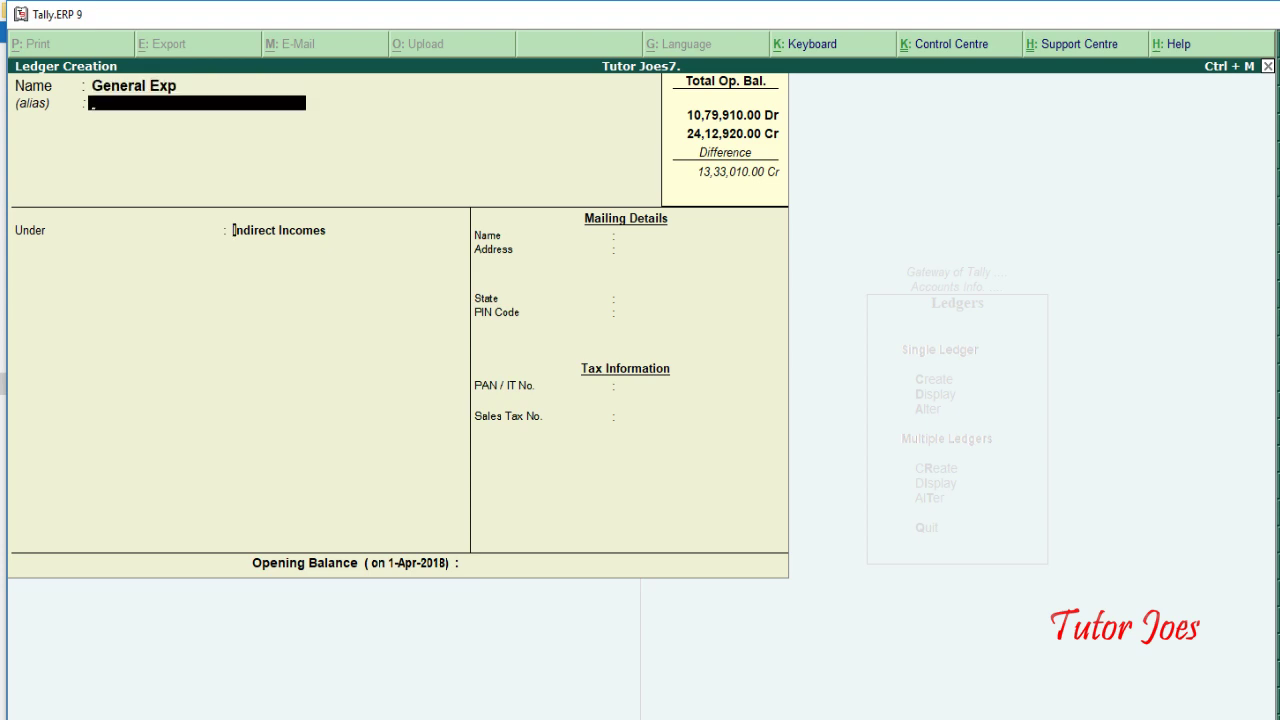
pyautogui.press('Return')
pyautogui.write('ind')
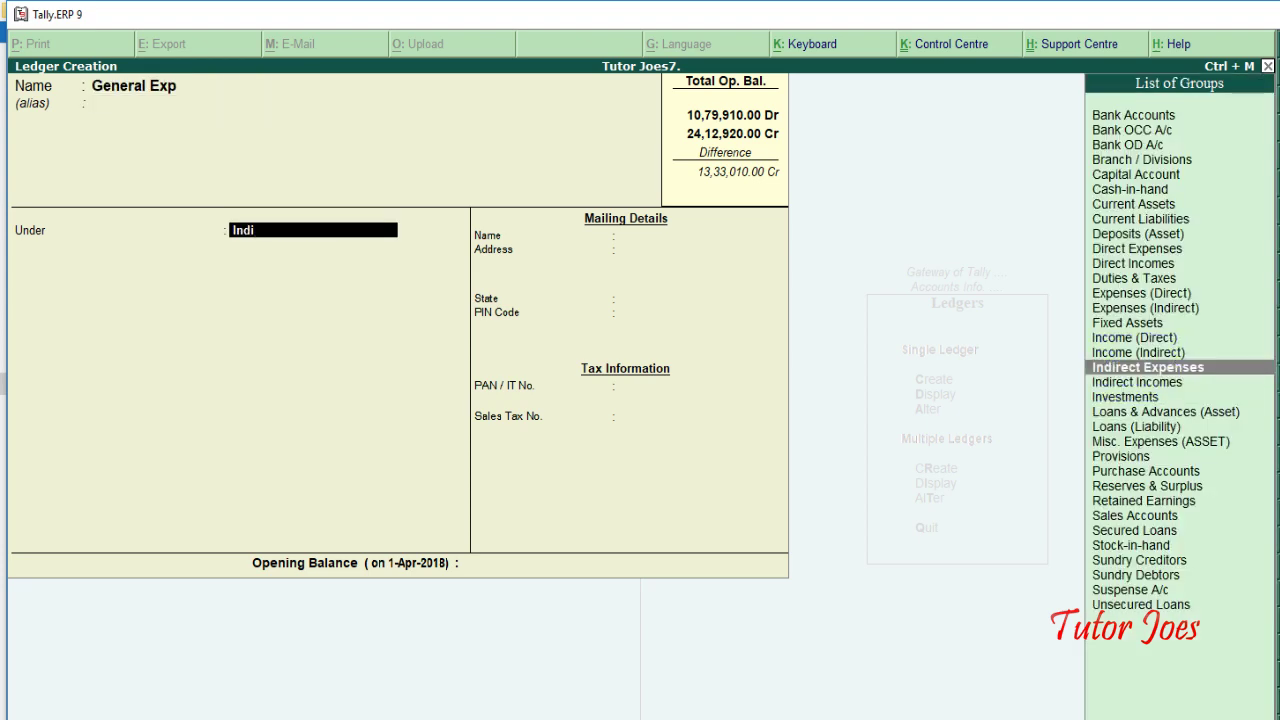
pyautogui.press('Return')
# Step: Give General Exp a 60,850 Dr opening balance taken from the Word trial balance
pyautogui.hotkey('alt', 'Tab')
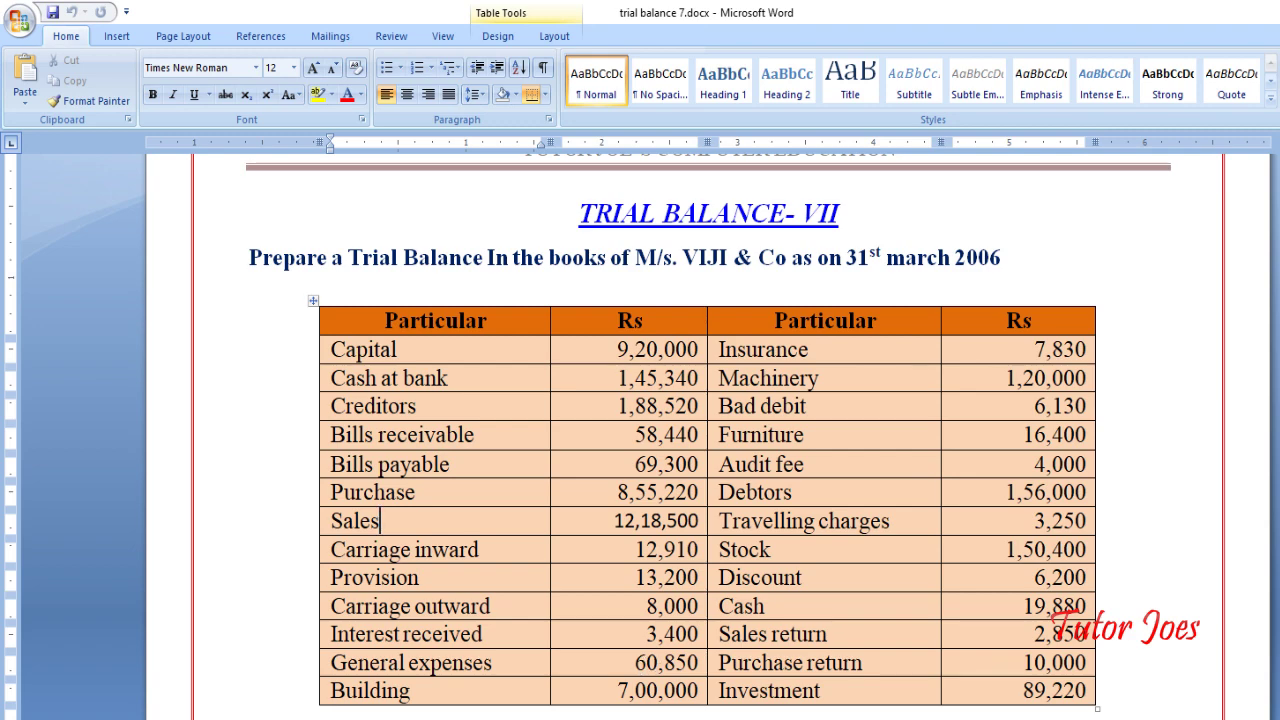
pyautogui.hotkey('alt', 'Tab')
pyautogui.write('60')
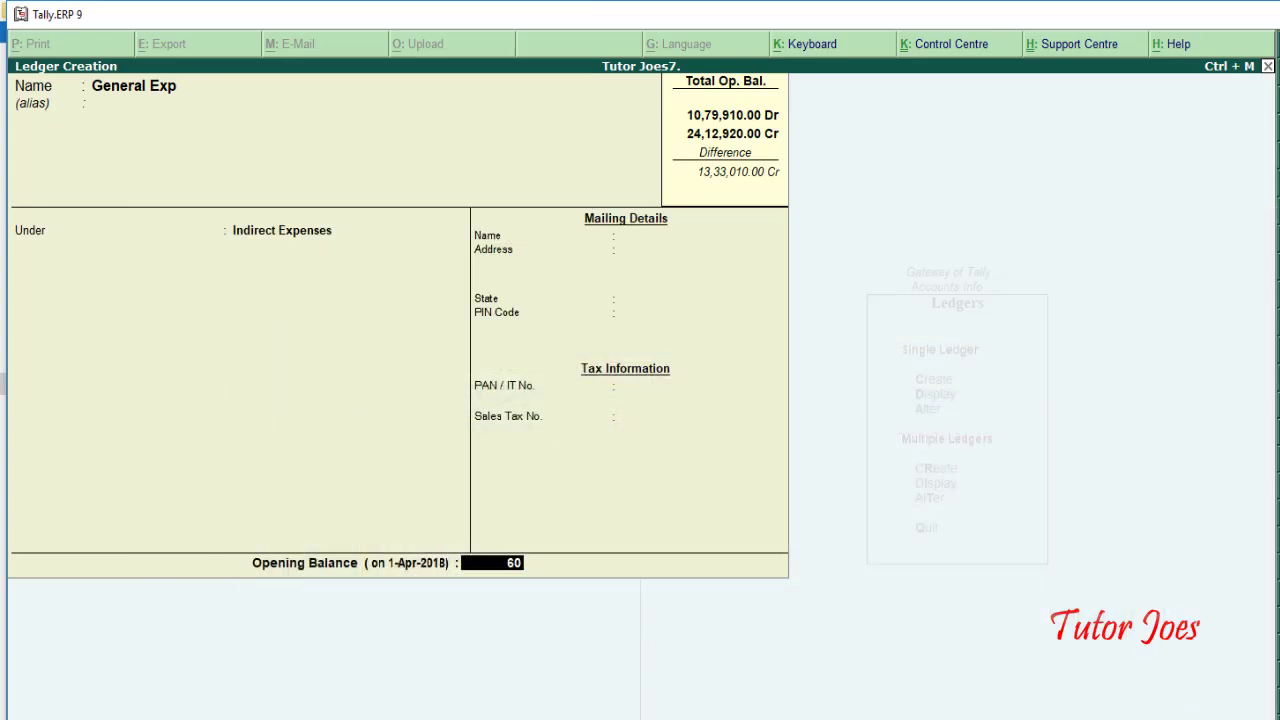
pyautogui.write('850')
pyautogui.press('Return')
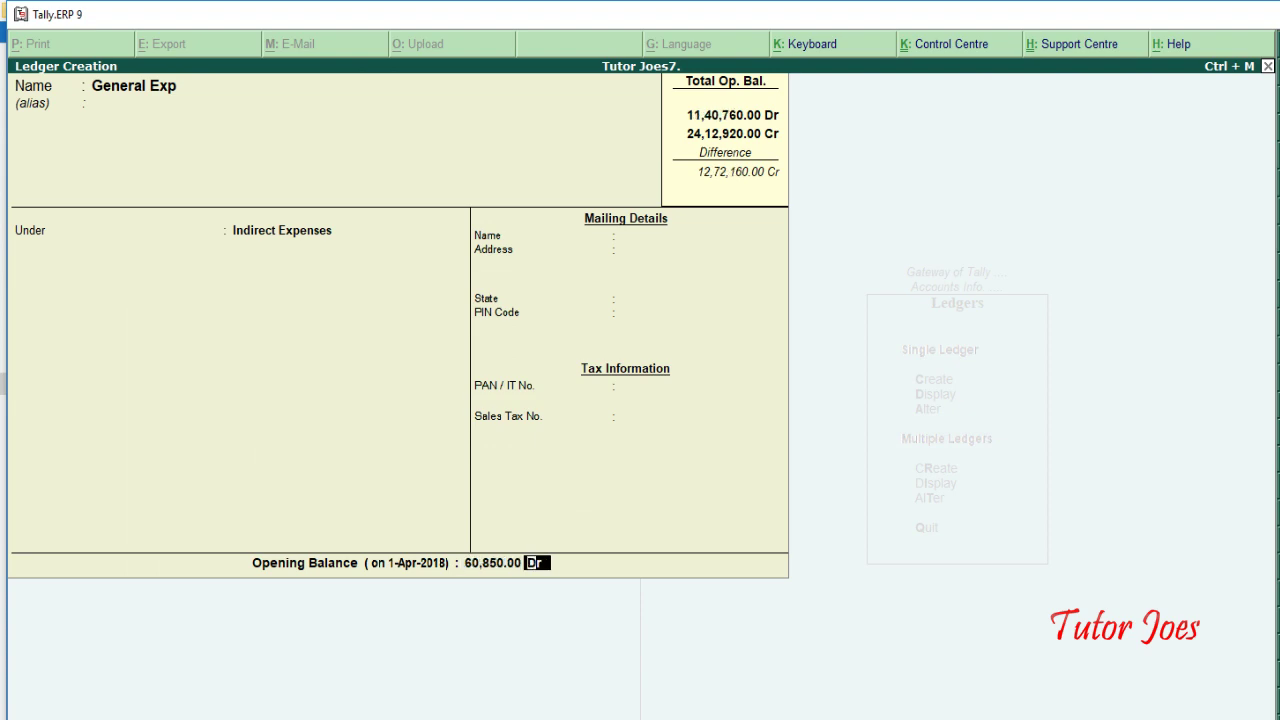
pyautogui.press('Return')
pyautogui.press('Return')
pyautogui.hotkey('alt', 'Tab')
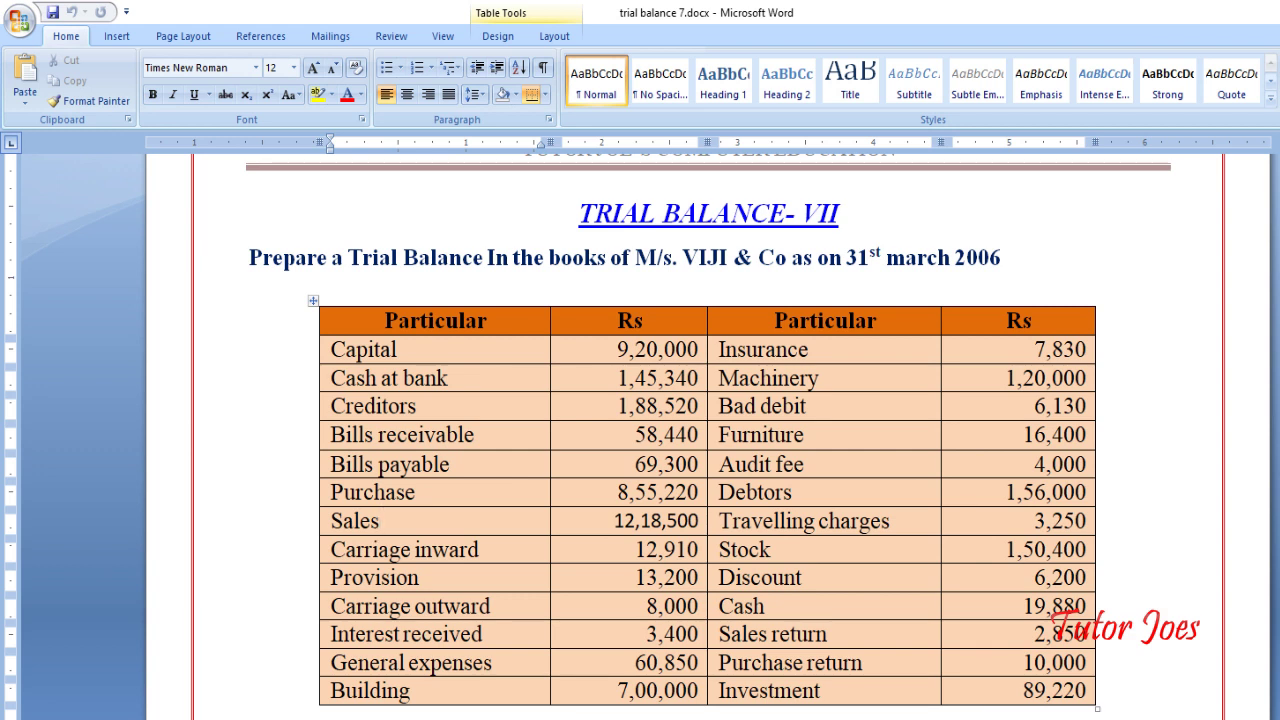
# Step: Create a Building ledger in Fixed Assets with a 7,00,000 Dr opening balance
pyautogui.write('Bui')
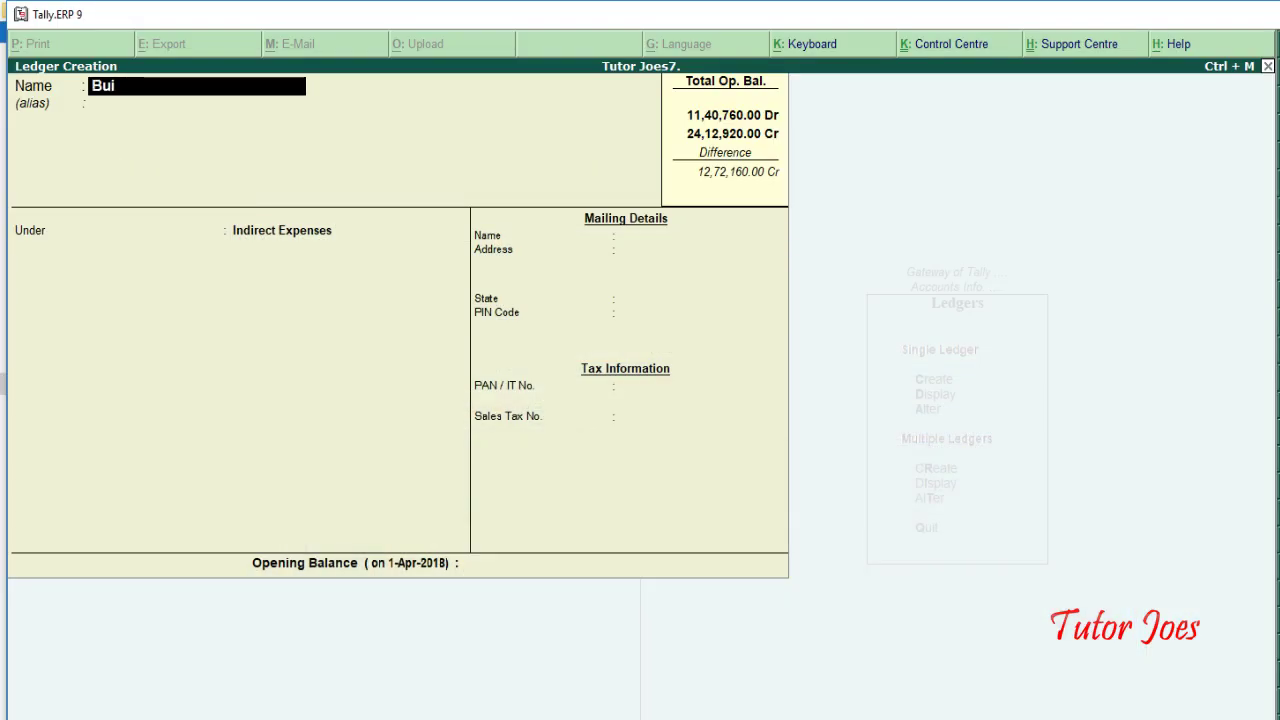
pyautogui.write('kldi')
pyautogui.press('BackSpace')
pyautogui.press('BackSpace')
pyautogui.press('BackSpace')
pyautogui.press('BackSpace')
pyautogui.write('lding')
pyautogui.press('Return')
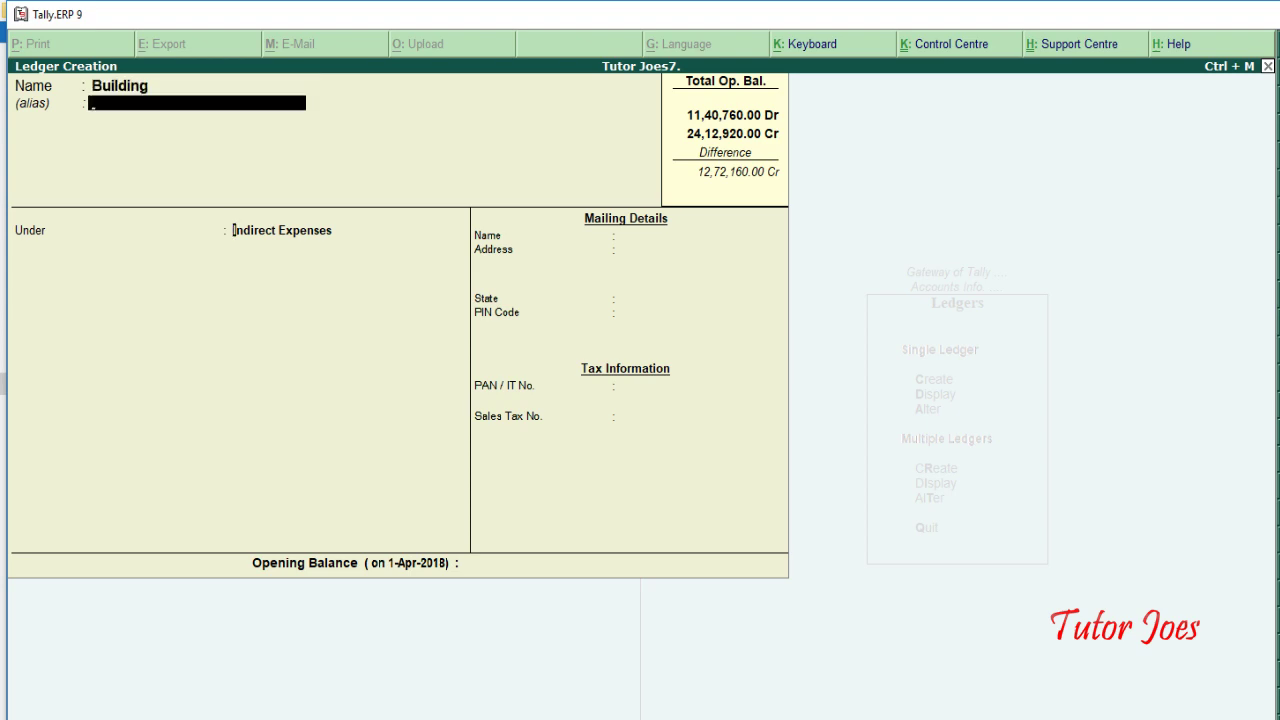
pyautogui.press('Return')
pyautogui.write('Fi')
pyautogui.press('Return')
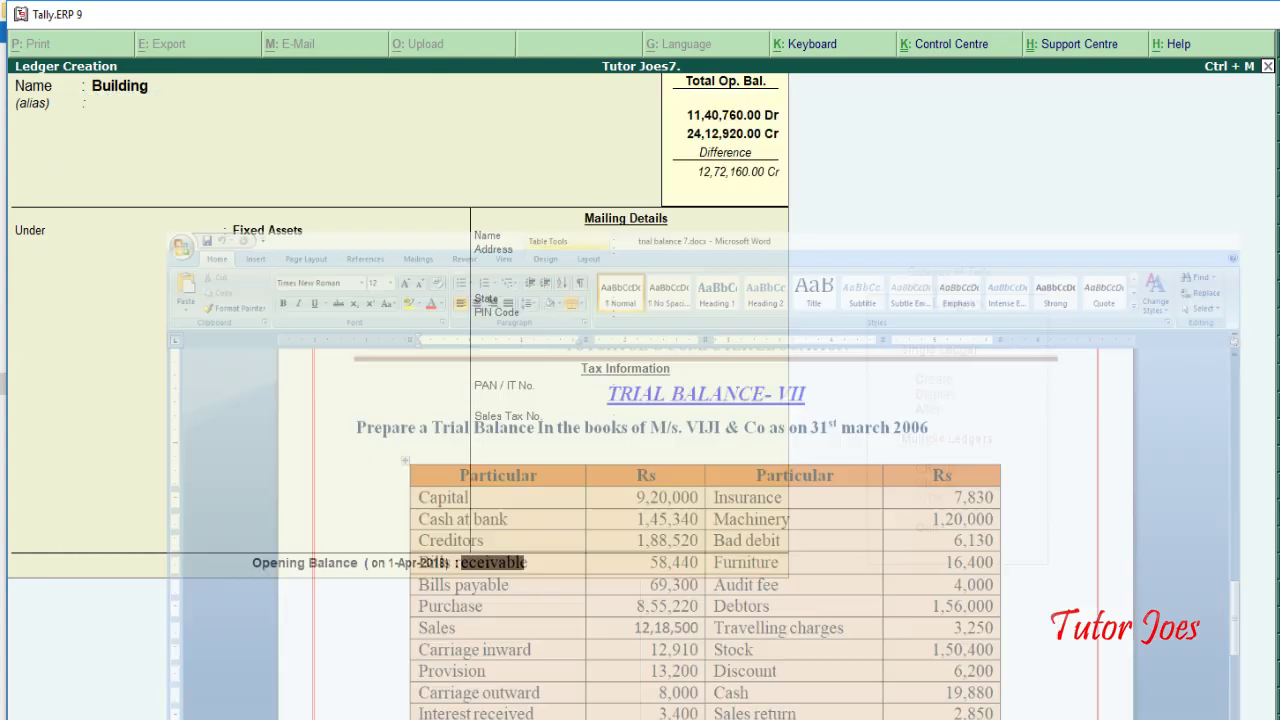
pyautogui.write('7,00,000')
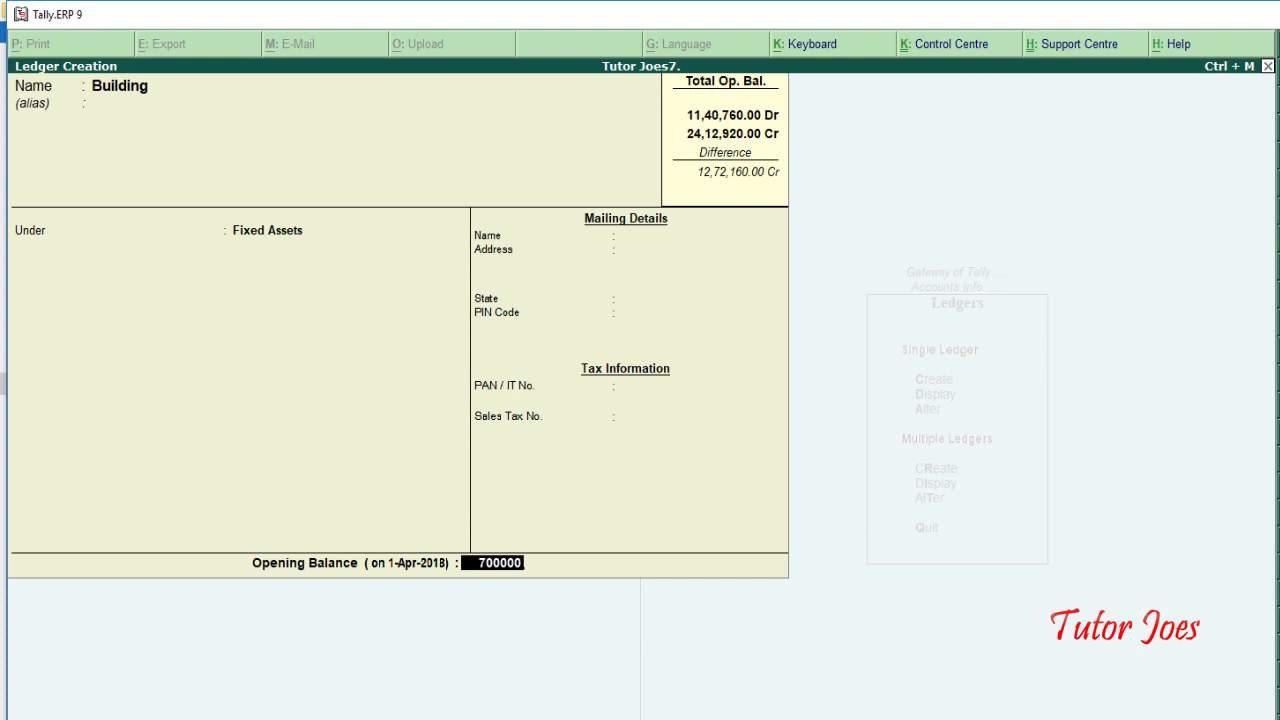
pyautogui.press('Return')
pyautogui.press('Return')
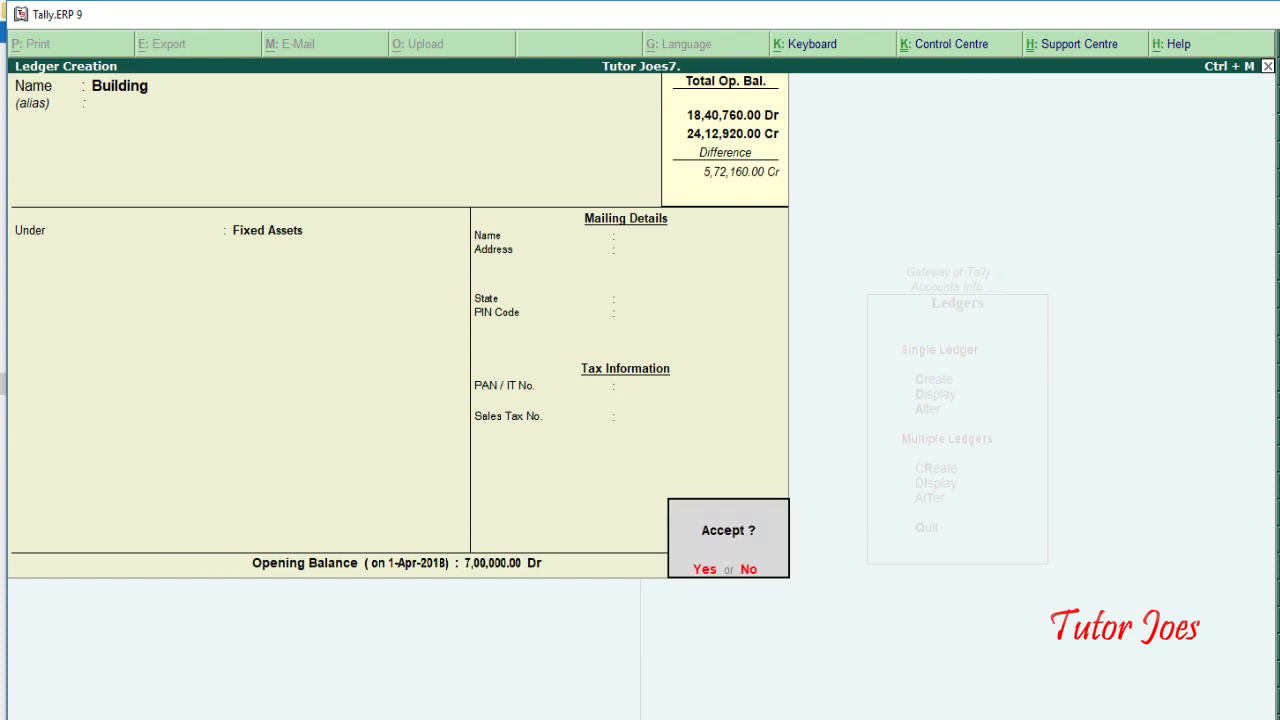
pyautogui.press('Return')
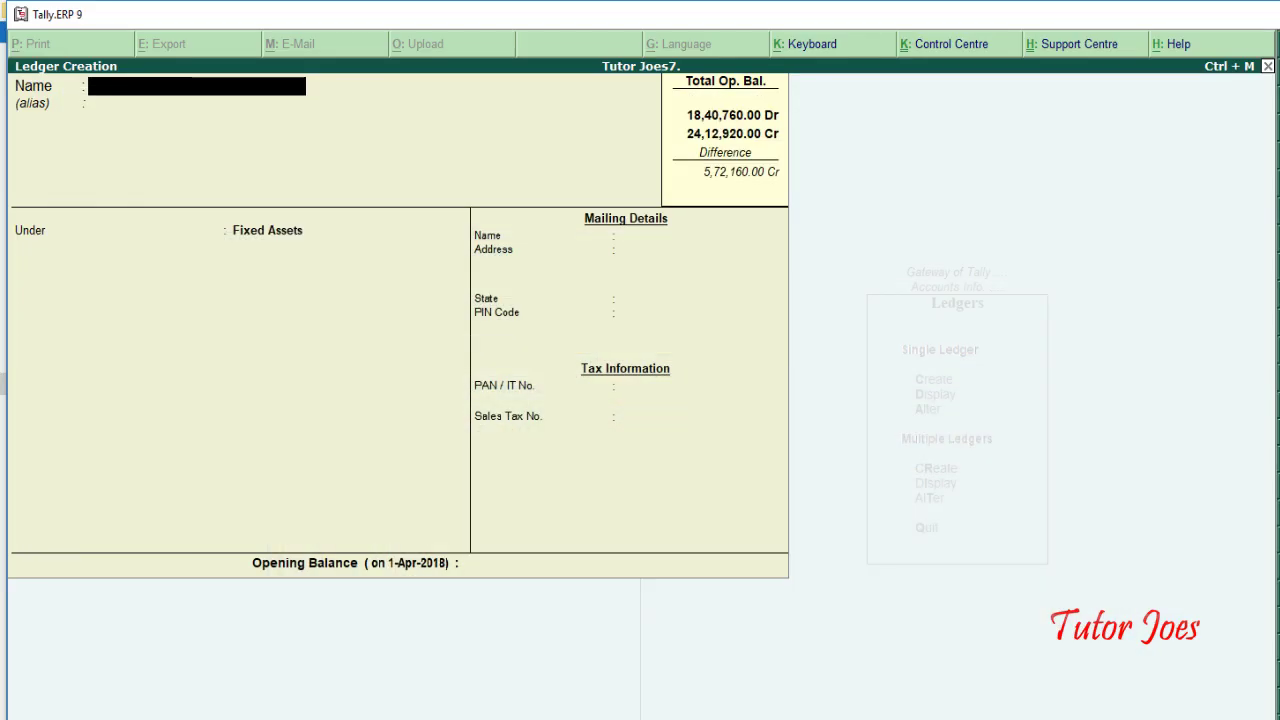
# Step: Create an Insurance ledger in Indirect Expenses with a 7,830 Dr opening balance
pyautogui.write('Insurance')
pyautogui.press('Return')
pyautogui.write('Indi')
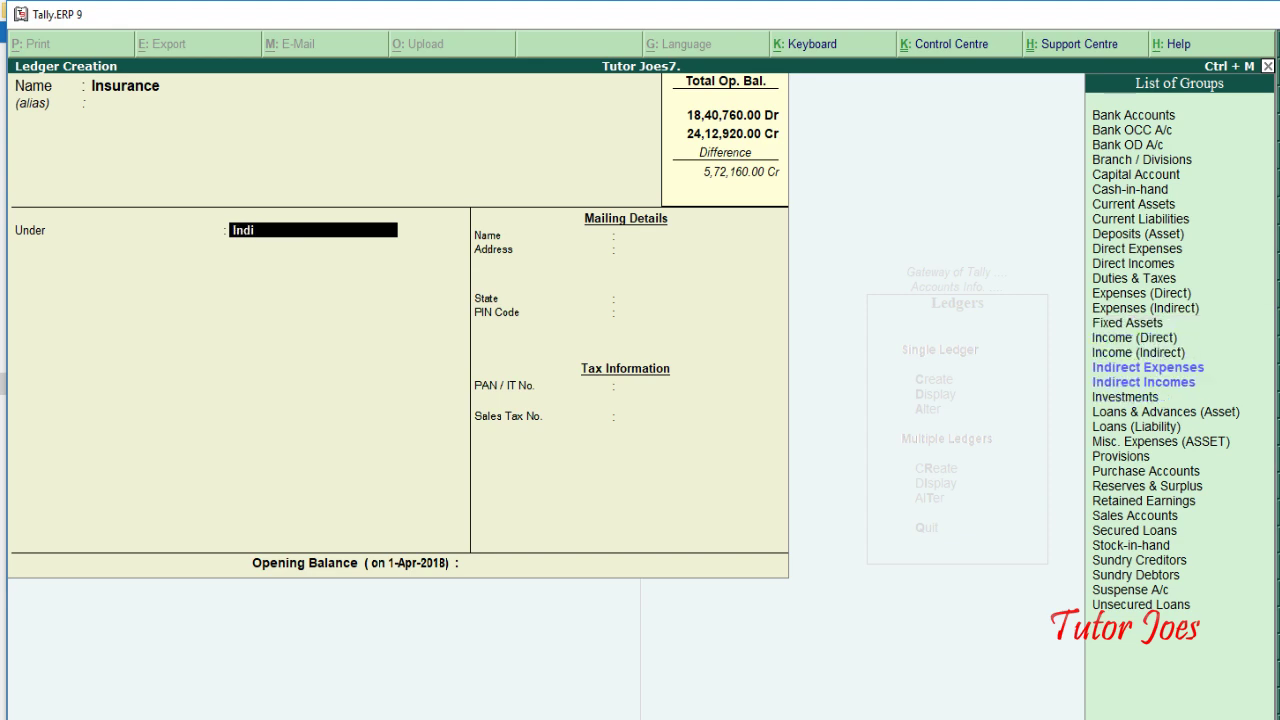
pyautogui.press('Return')
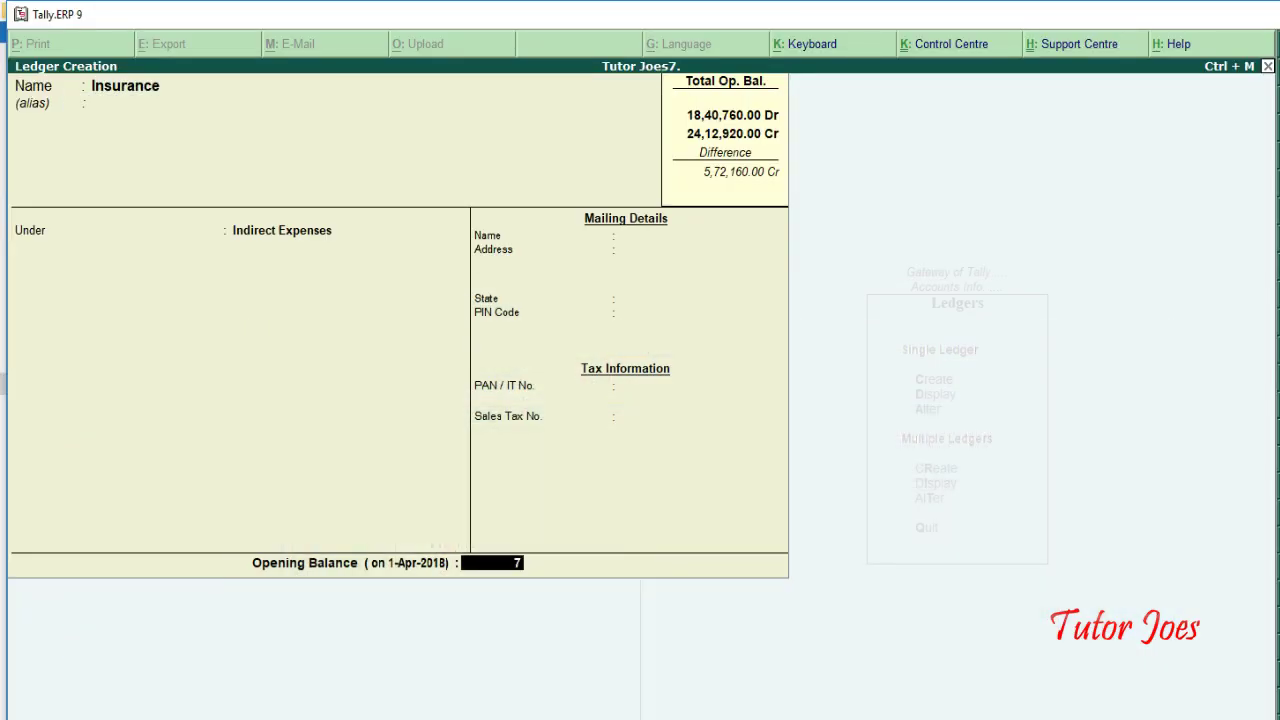
pyautogui.write('8')
pyautogui.write('30')
pyautogui.press('Return')
pyautogui.press('Return')
pyautogui.press('Return')
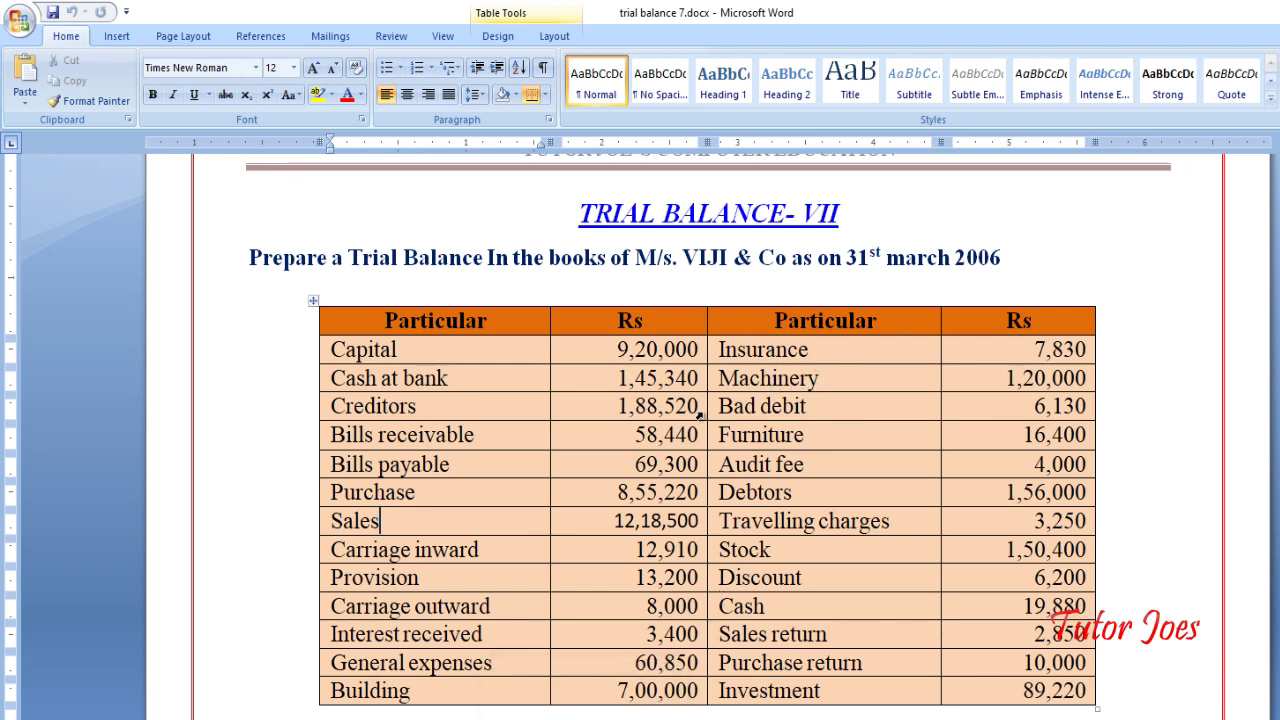
pyautogui.hotkey('alt', 'Tab')
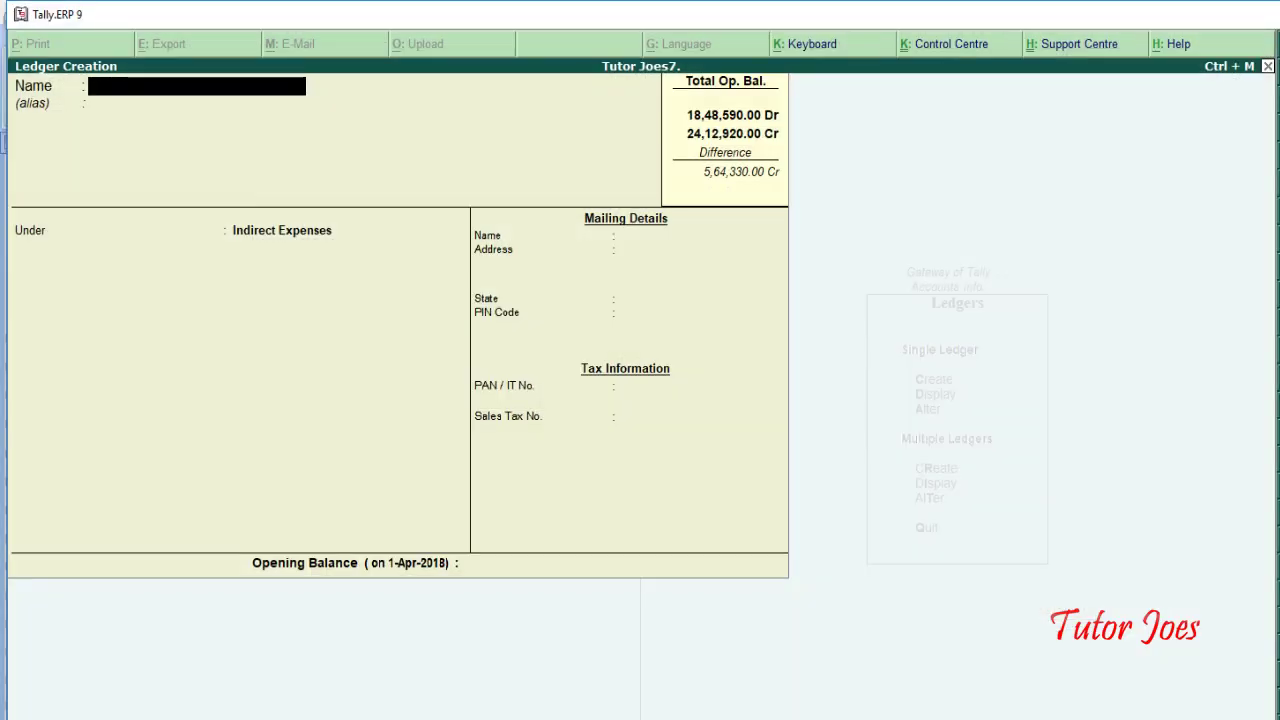
# Step: Save a Machinery ledger in Fixed Assets with a 1,20,000 Dr opening balance
pyautogui.write('Machinery')
pyautogui.press('Return')
pyautogui.write('fi')
pyautogui.press('Return')
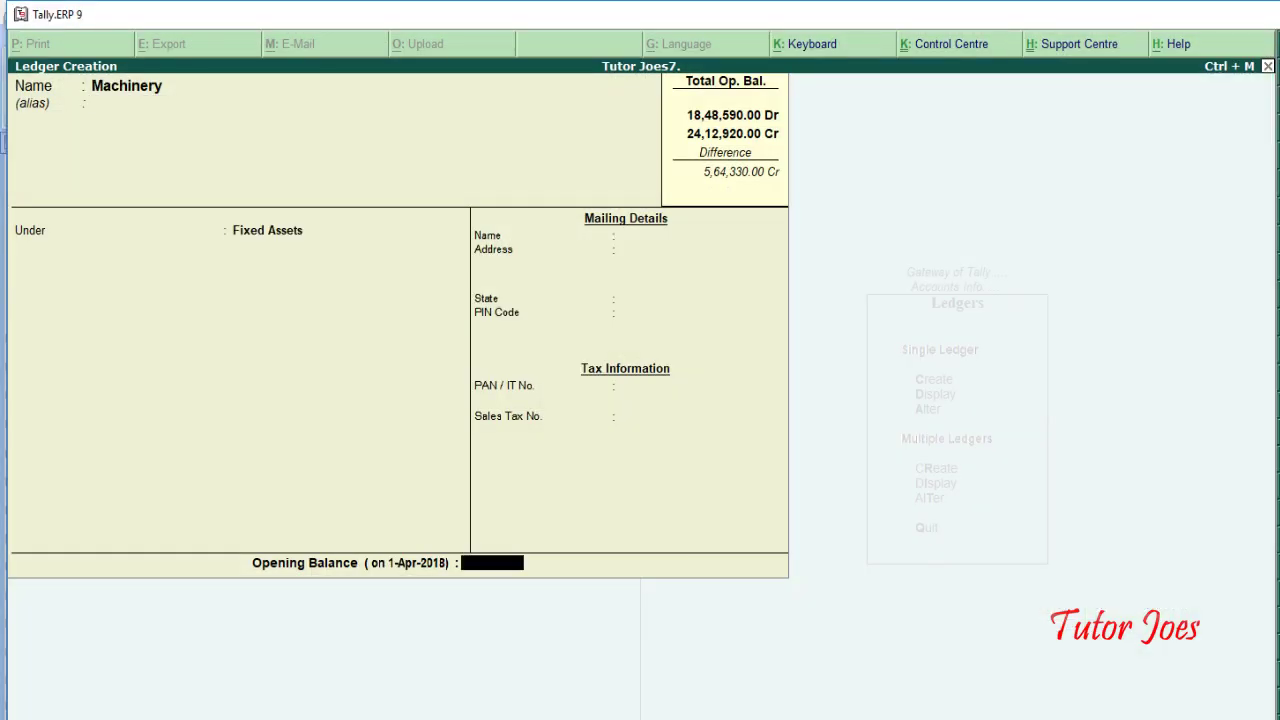
pyautogui.hotkey('alt', 'Tab')
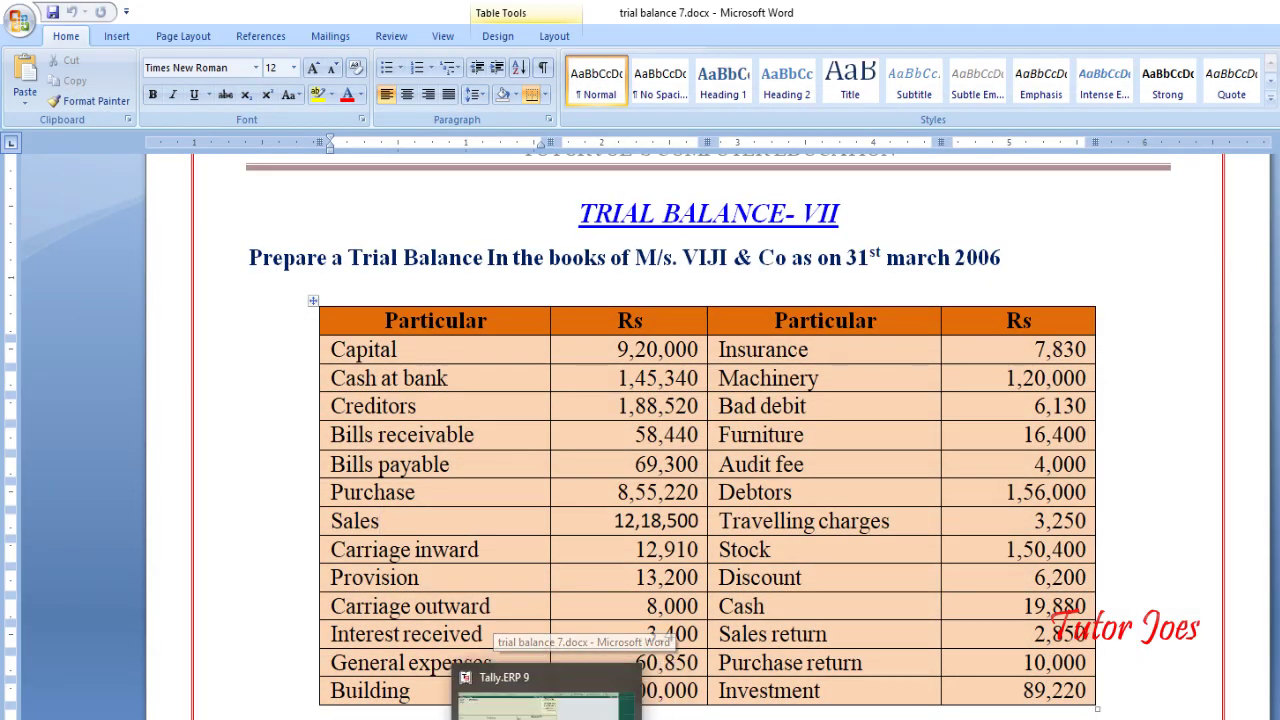
pyautogui.click(540, 700)
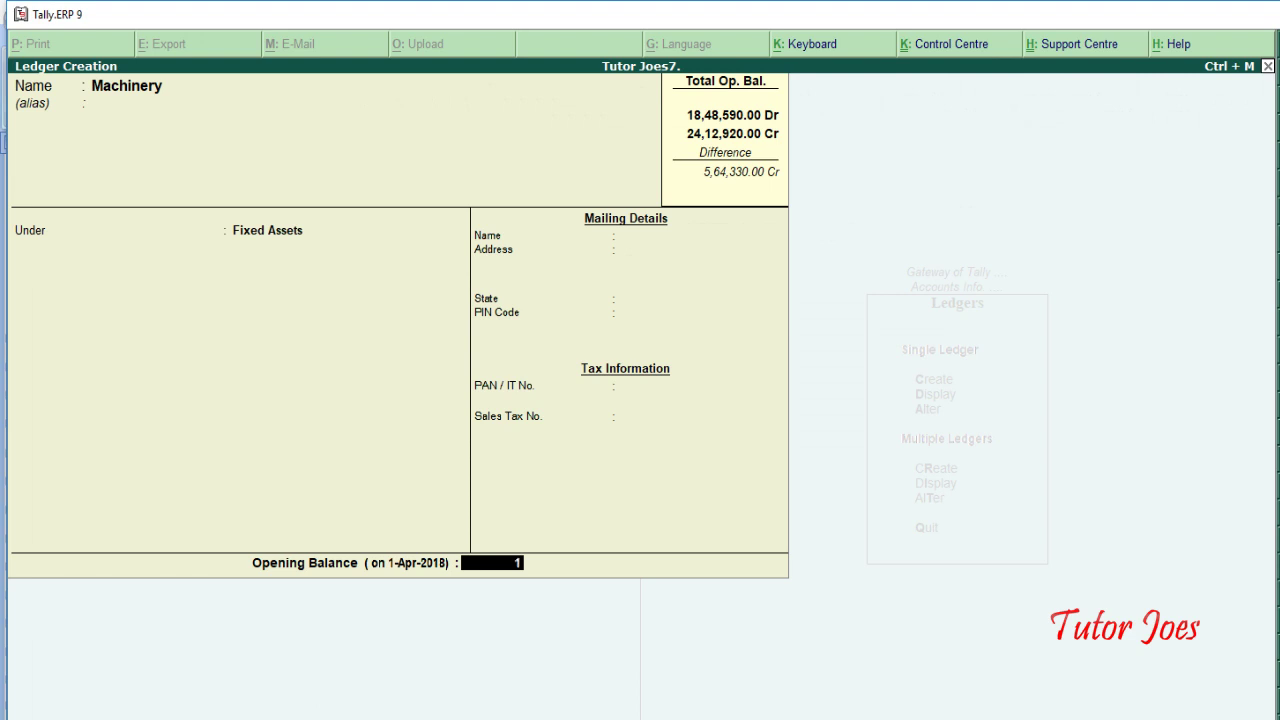
pyautogui.write('20,000')
pyautogui.press('Return')
pyautogui.press('Return')
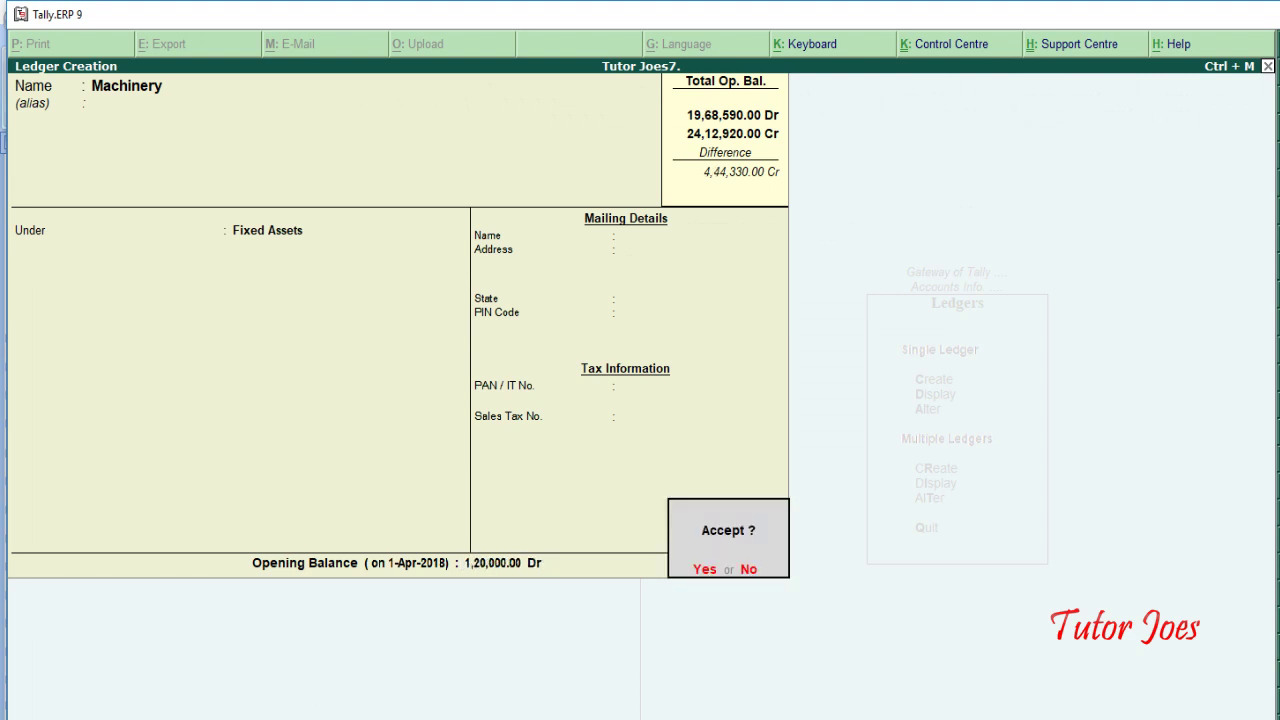
pyautogui.press('Return')
pyautogui.hotkey('alt', 'Tab')
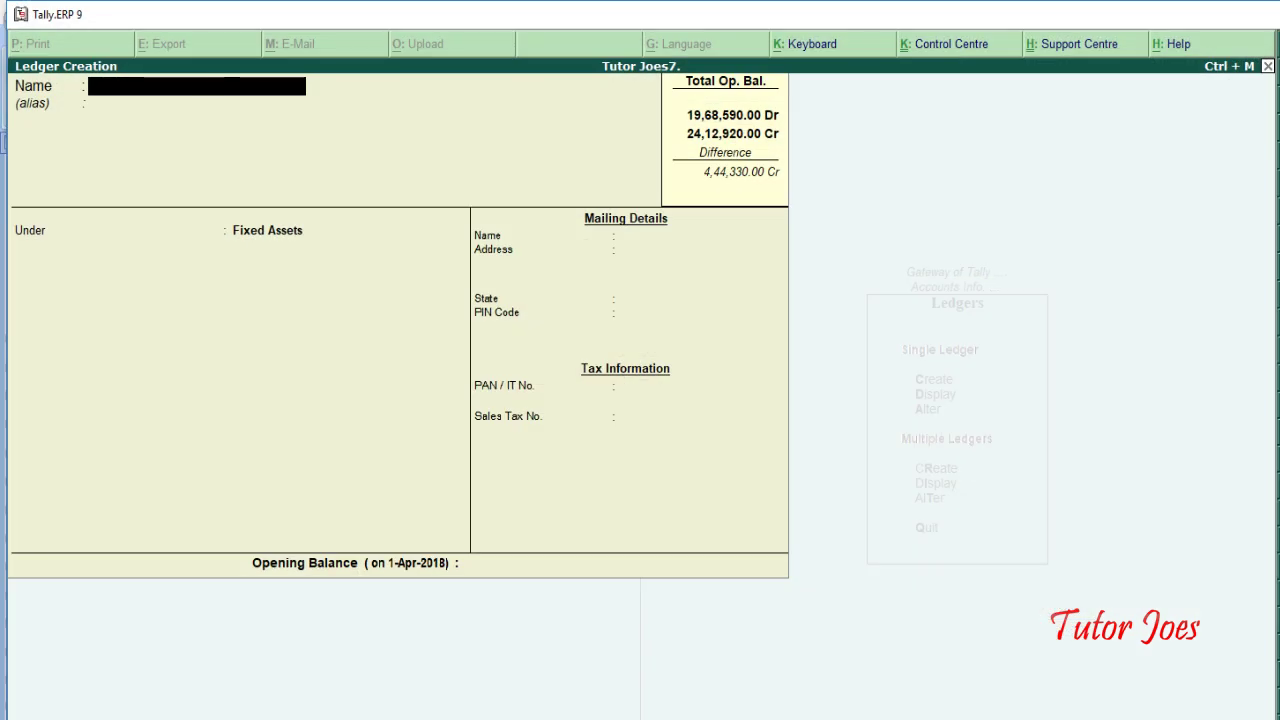
# Step: Save a Bad Debit ledger in Indirect Expenses with a 6,130 Dr opening balance
pyautogui.write('Bas')
pyautogui.write('Debit')
pyautogui.press('Return')
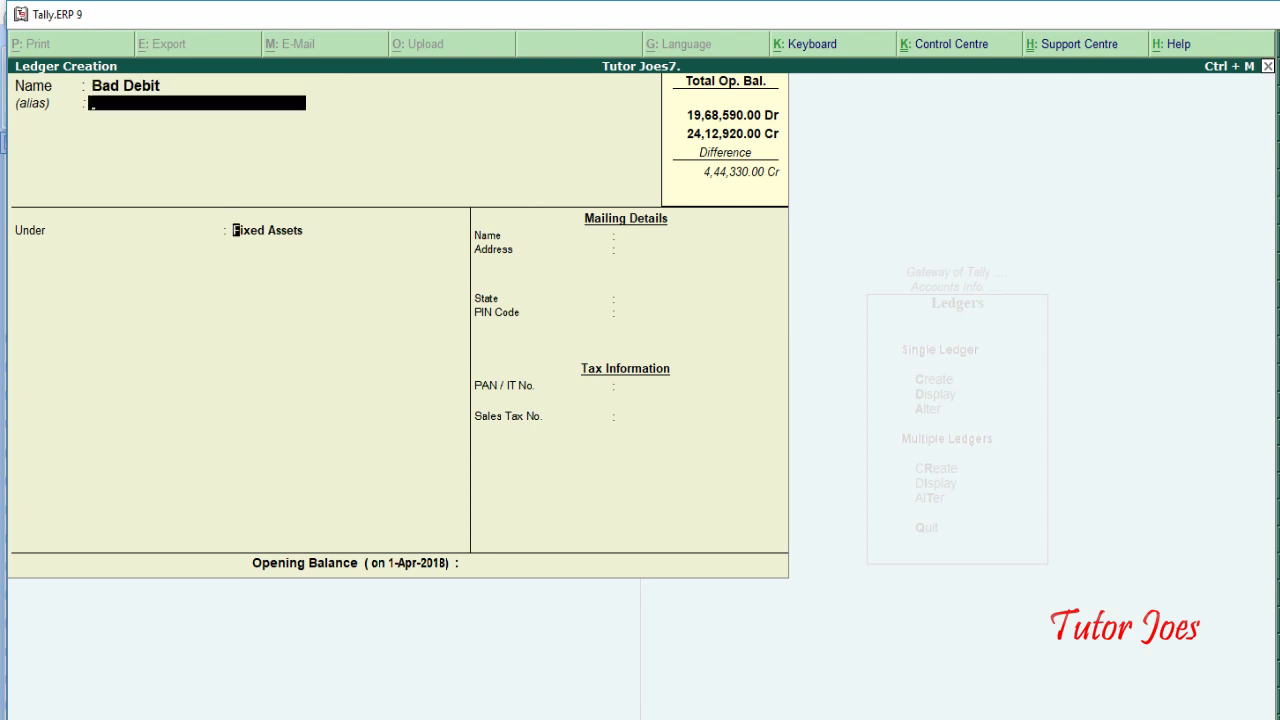
pyautogui.write('Indi')
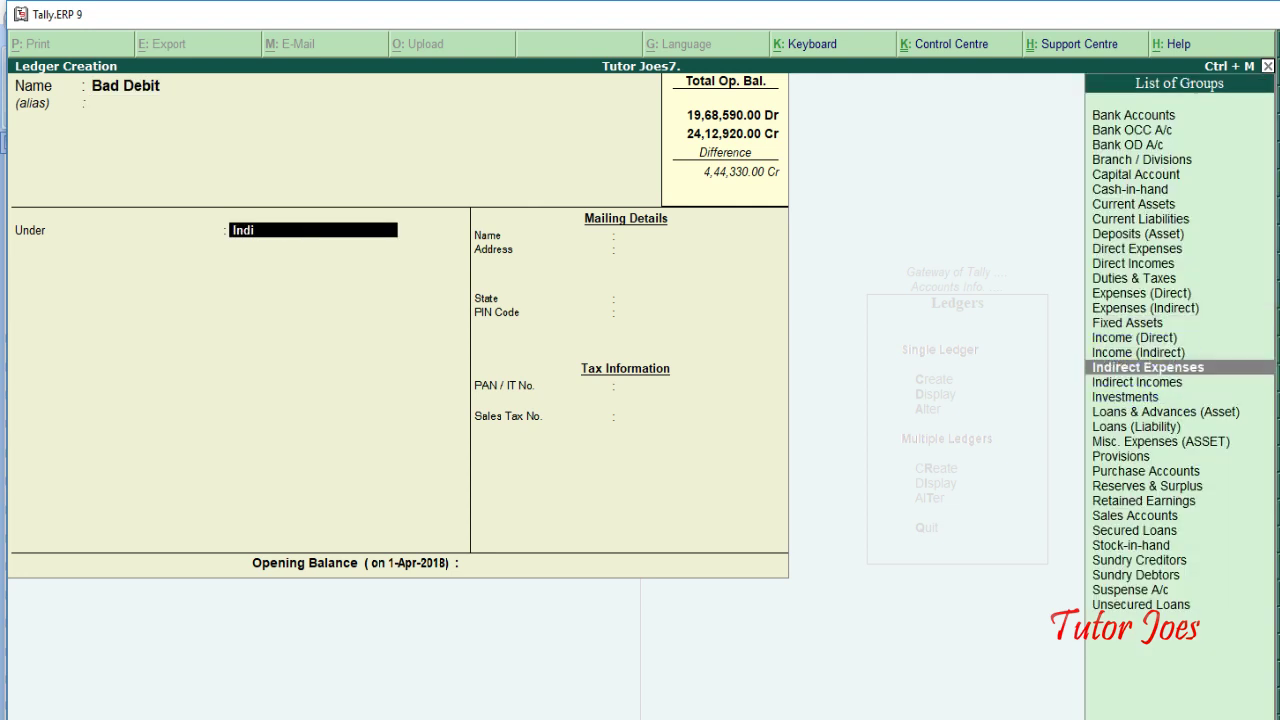
pyautogui.press('Return')
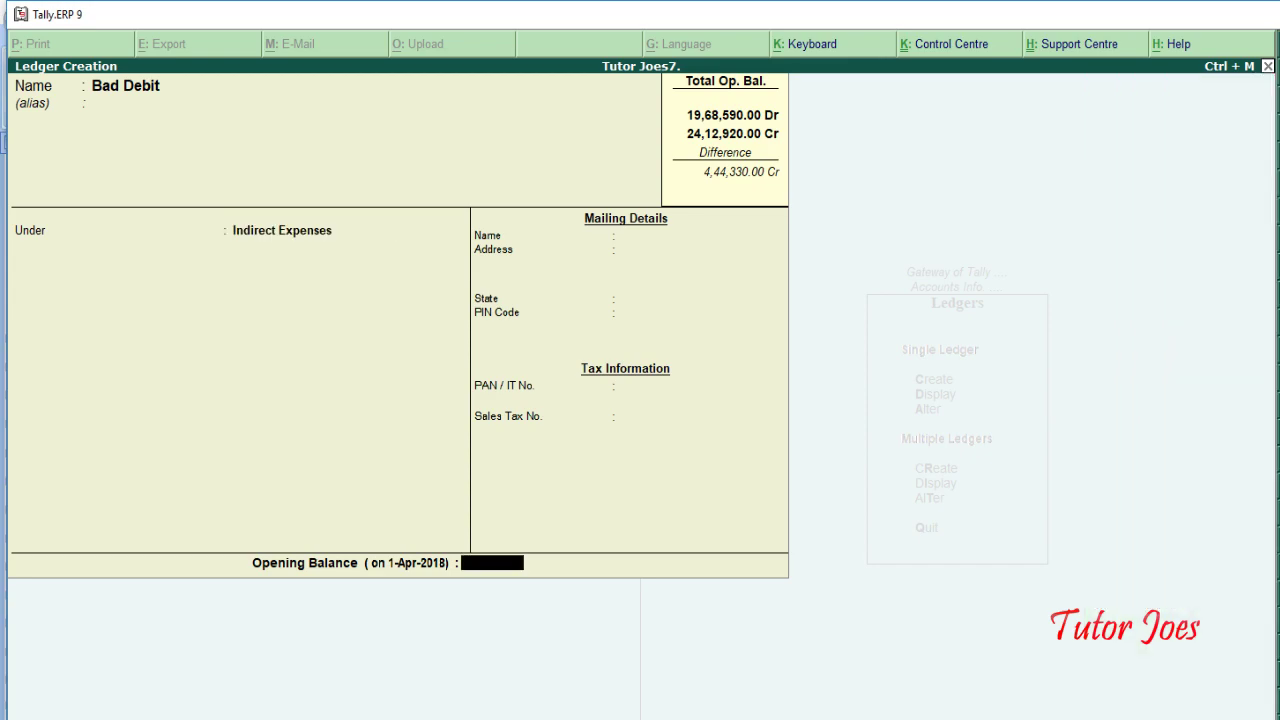
pyautogui.hotkey('alt', 'Tab')
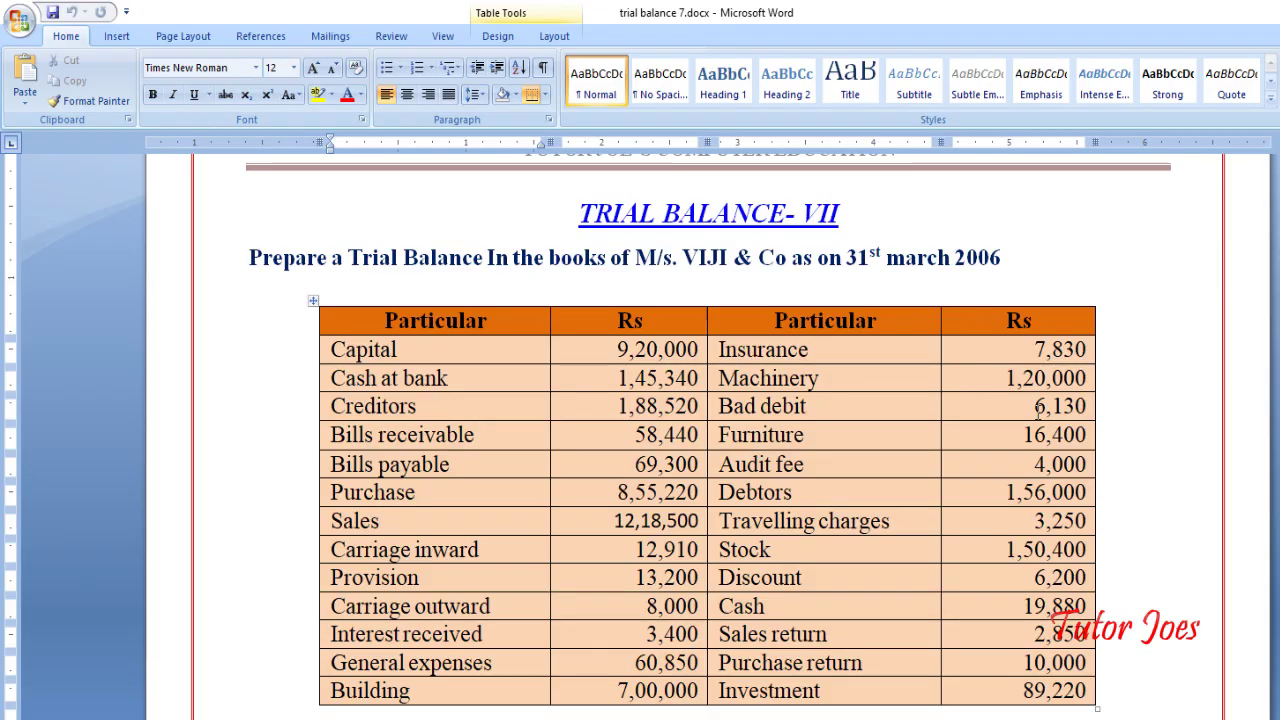
pyautogui.hotkey('alt', 'Tab')
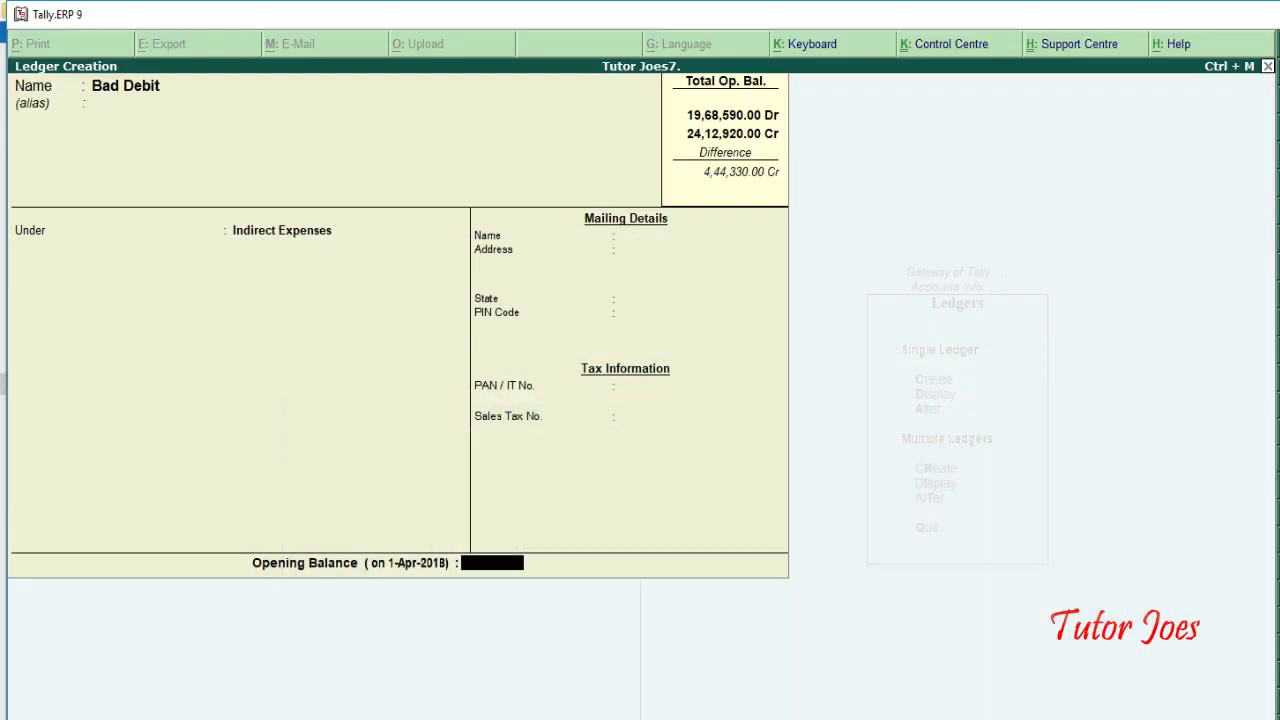
pyautogui.write('130')
pyautogui.press('Return')
pyautogui.press('Return')
pyautogui.press('Return')
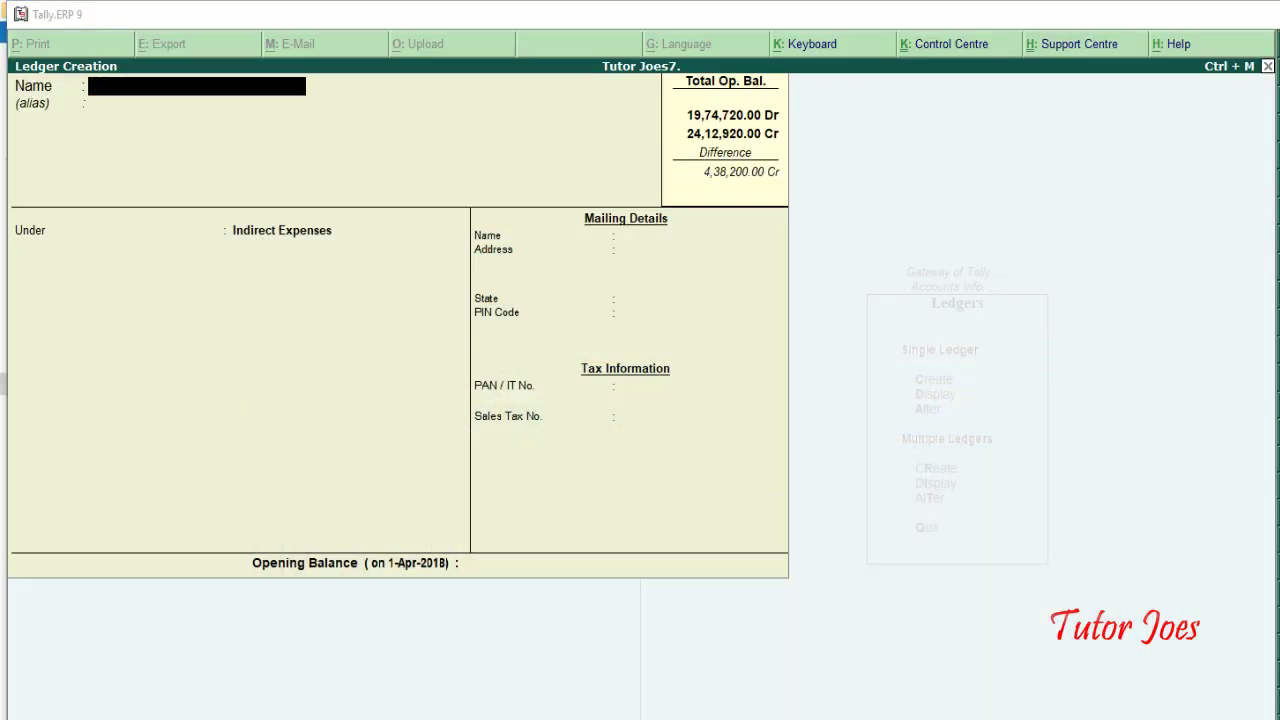
pyautogui.hotkey('alt', 'Tab')
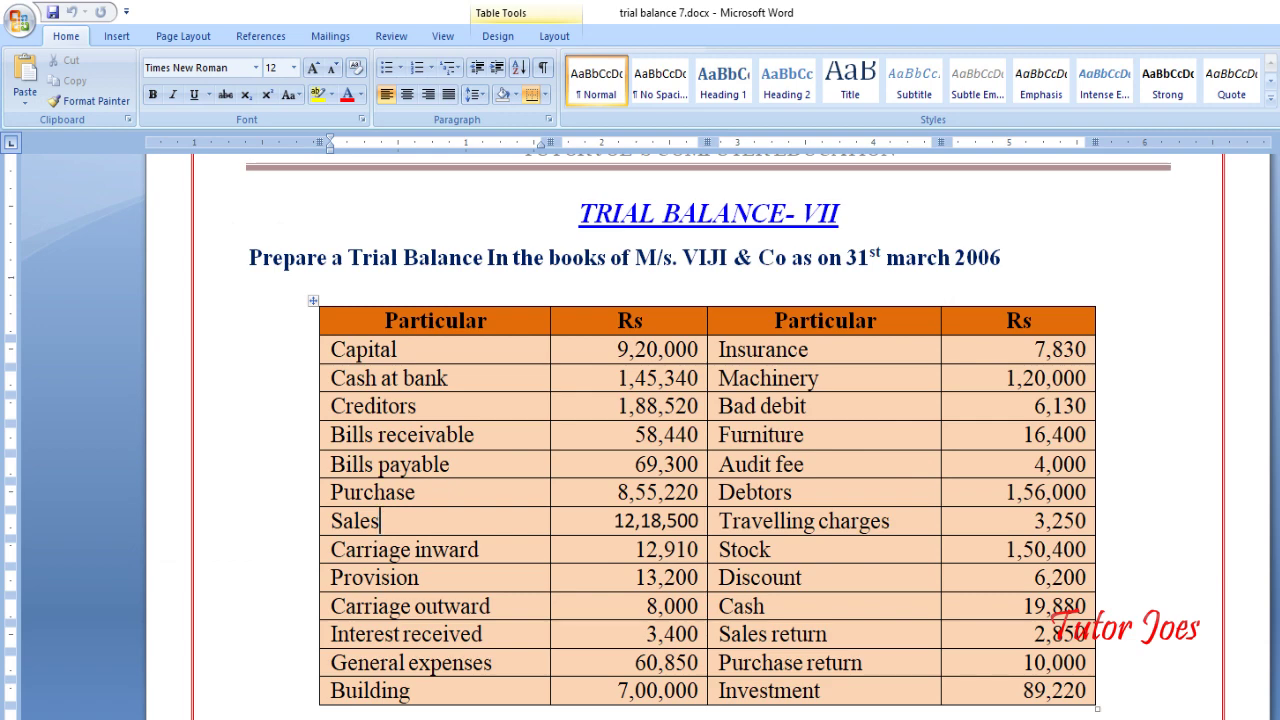
# Step: Save a Furniture ledger in Fixed Assets with a 16,400 Dr opening balance from the trial balance
pyautogui.hotkey('alt', 'Tab')
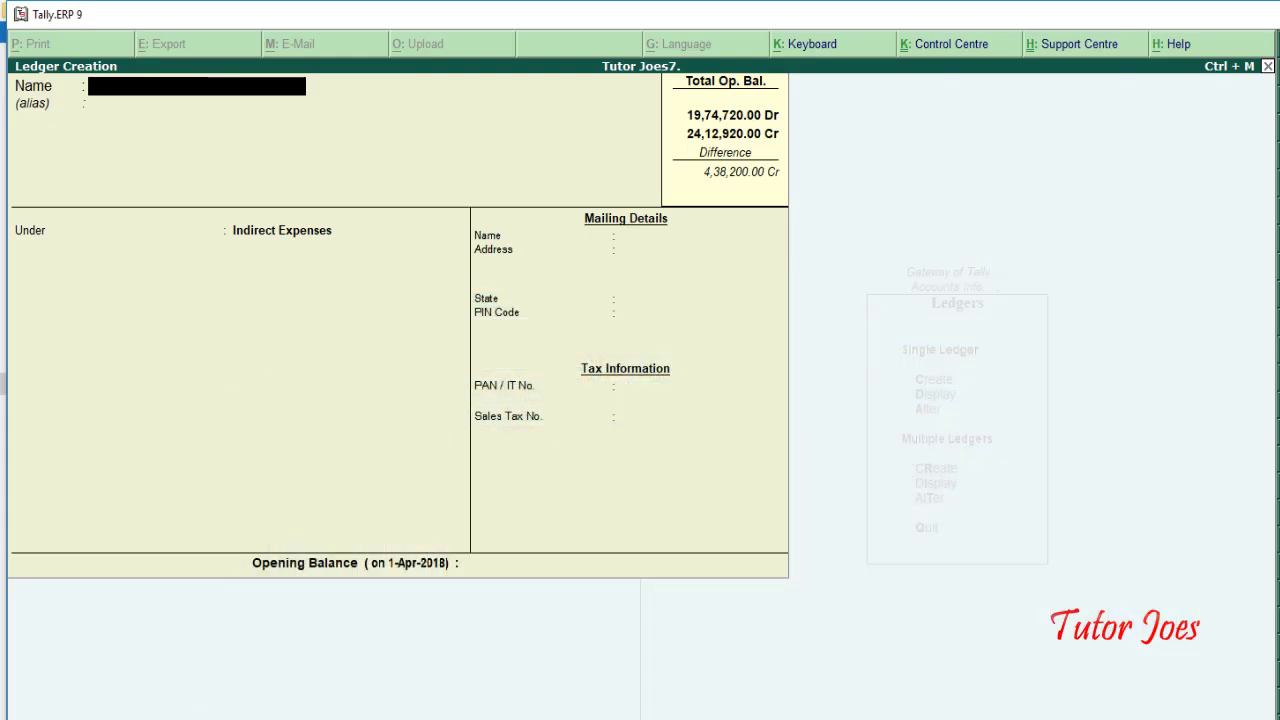
pyautogui.write('Furnitur')
pyautogui.write('e')
pyautogui.press('Return')
pyautogui.press('Return')
pyautogui.write('Fix')
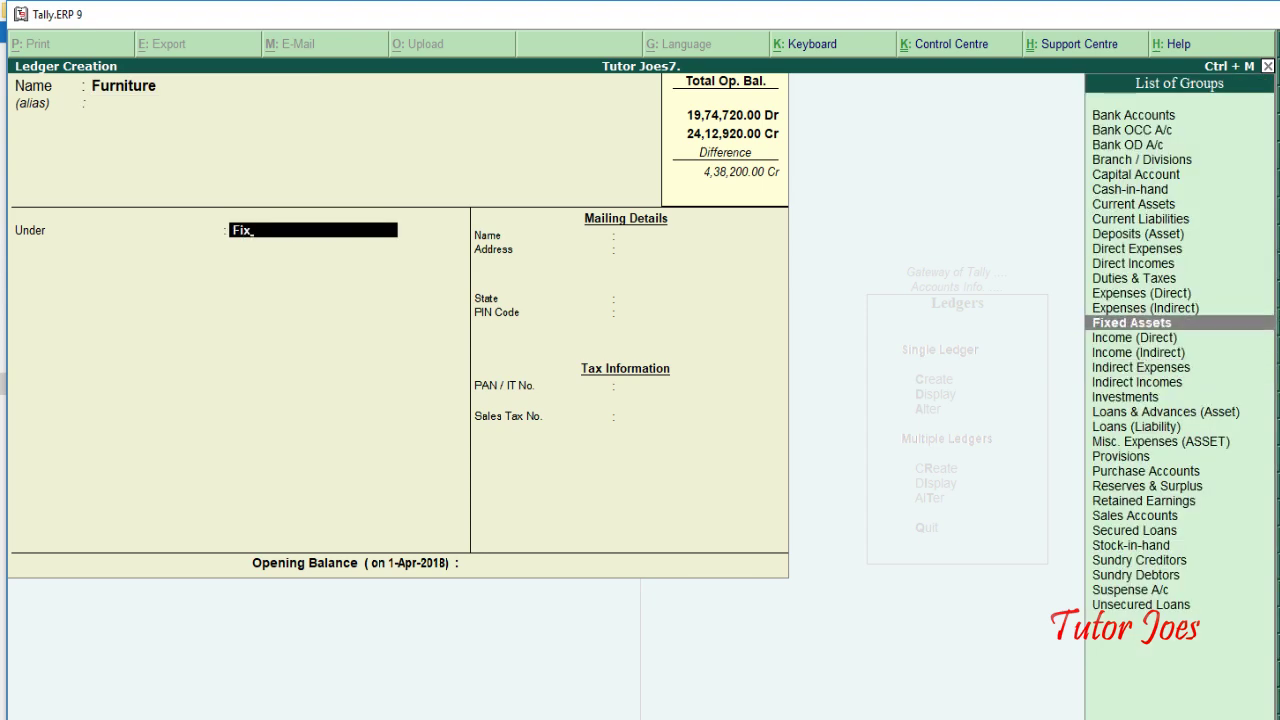
pyautogui.press('Return')
pyautogui.hotkey('alt', 'Tab')
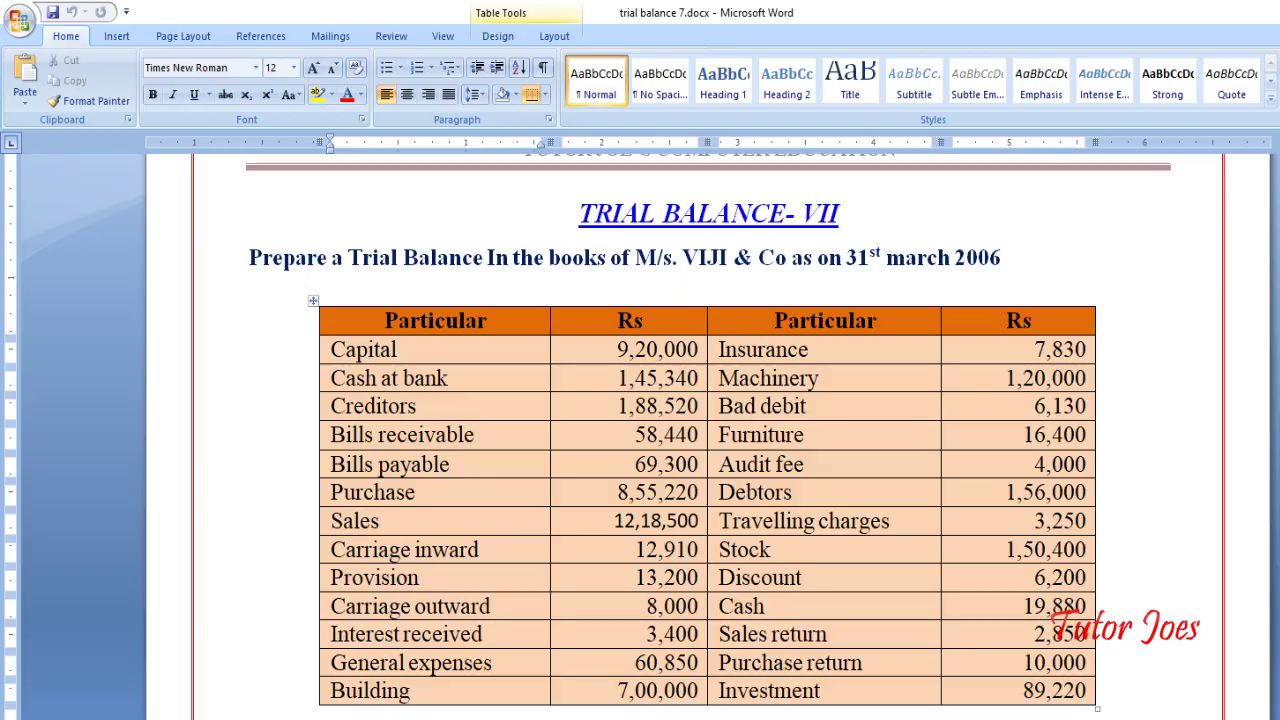
pyautogui.hotkey('alt', 'Tab')
pyautogui.write('6,4')
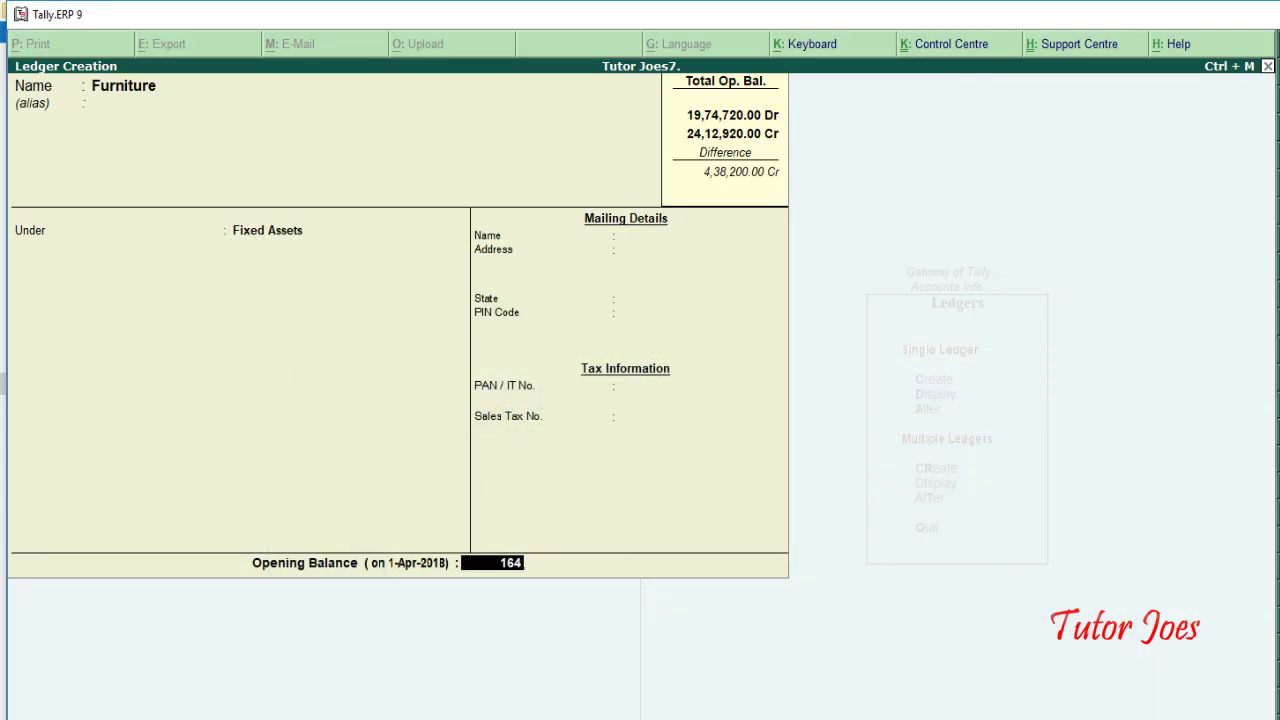
pyautogui.write('00')
pyautogui.press('Return')
pyautogui.press('Return')
pyautogui.press('Return')
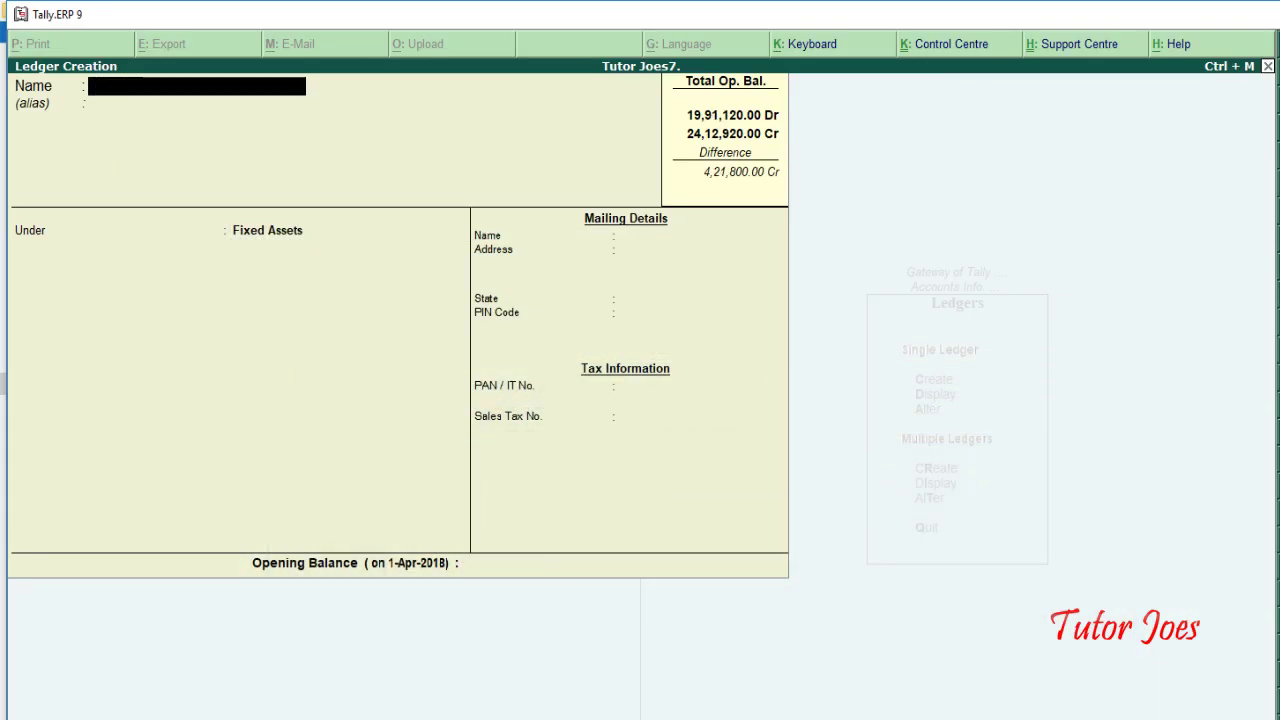
pyautogui.hotkey('alt', 'Tab')
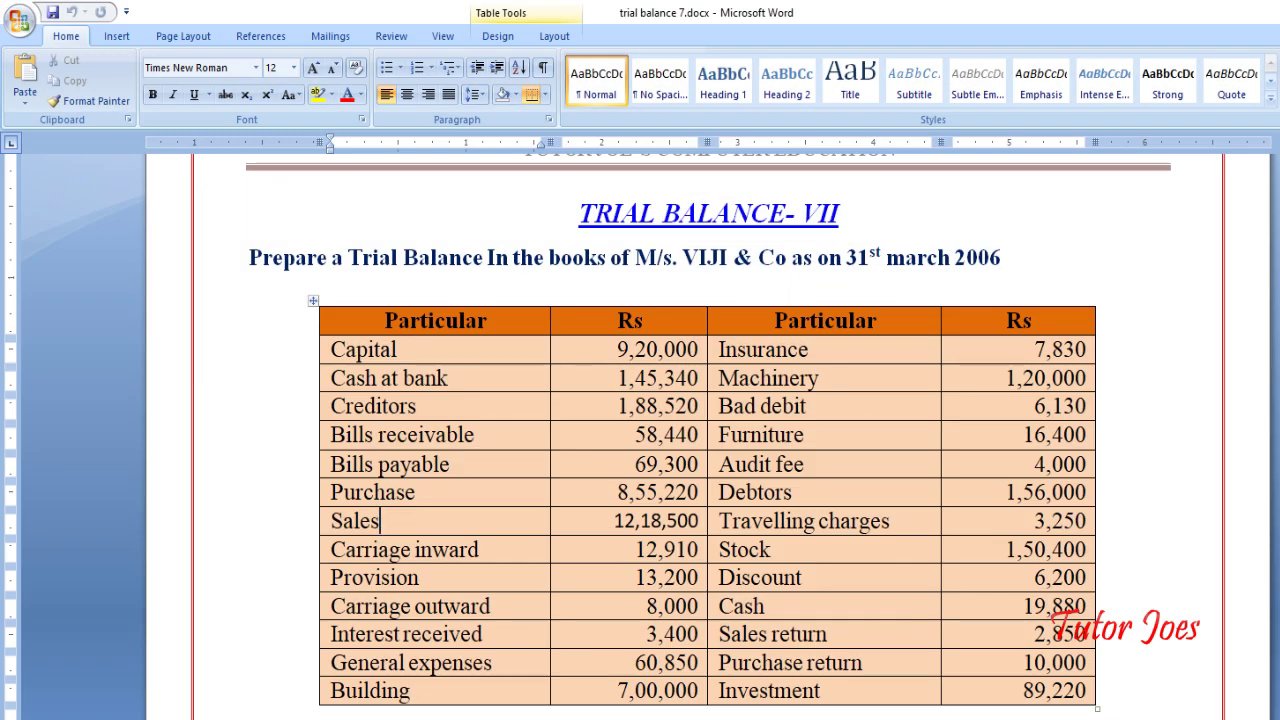
# Step: Save an Audit Fee ledger in Indirect Expenses with a 4,000 Dr opening balance
pyautogui.hotkey('alt', 'Tab')
pyautogui.write('Au')
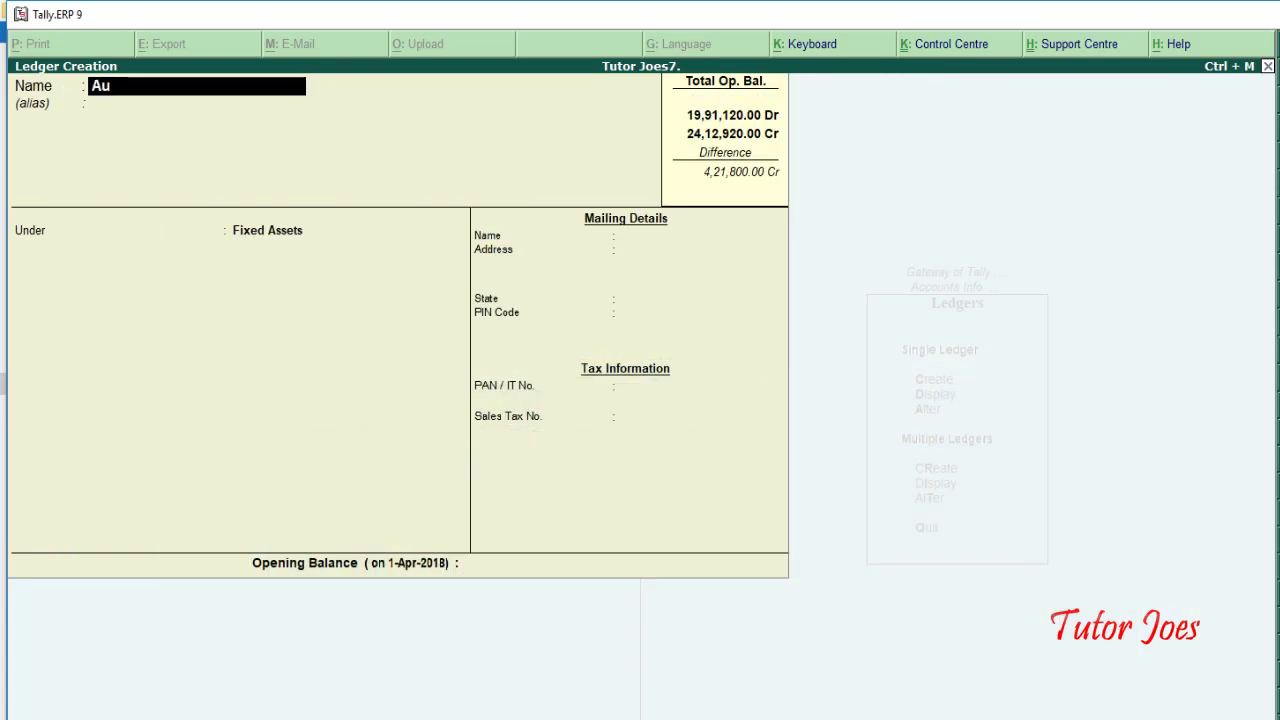
pyautogui.write('dit Fee')
pyautogui.press('Return')
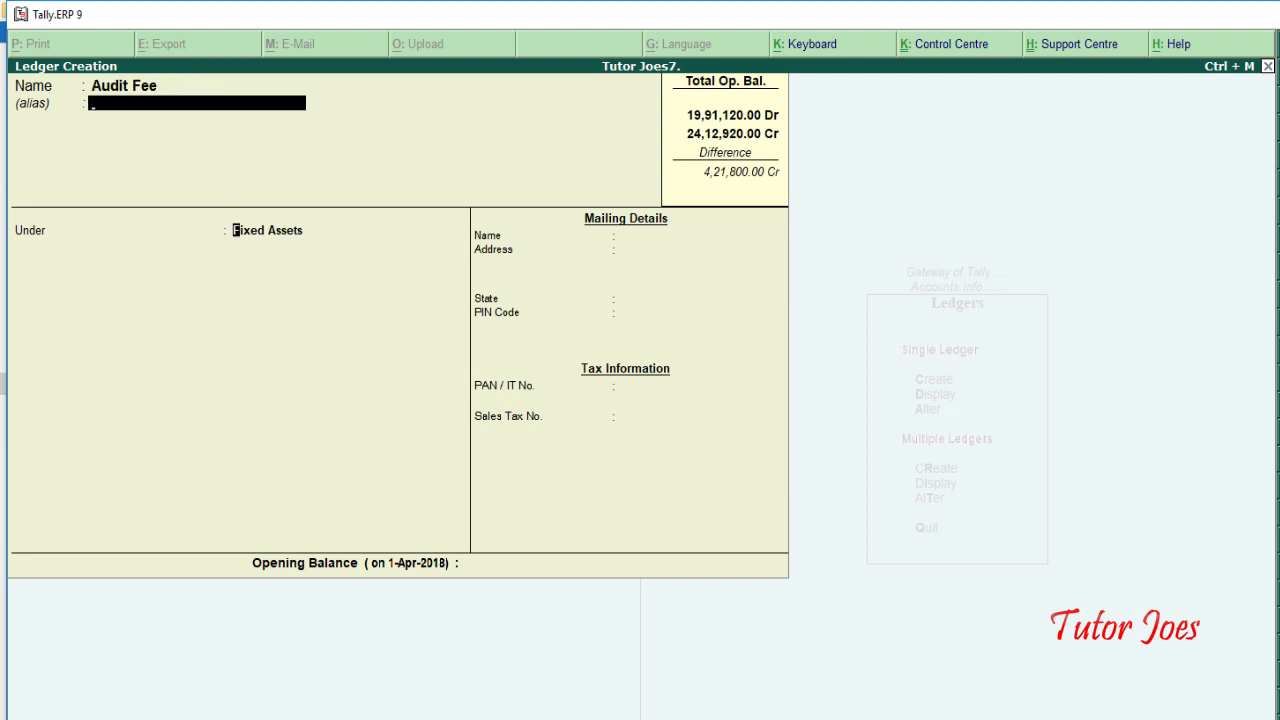
pyautogui.write('Indi')
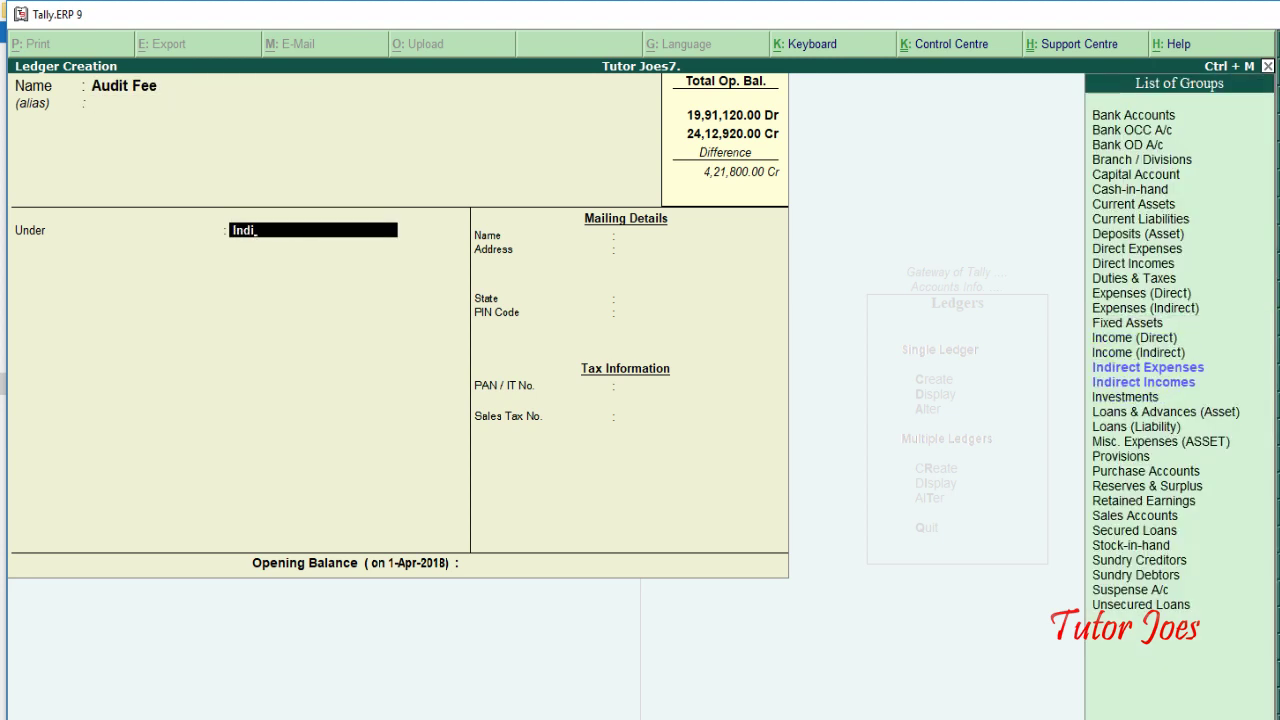
pyautogui.press('Return')
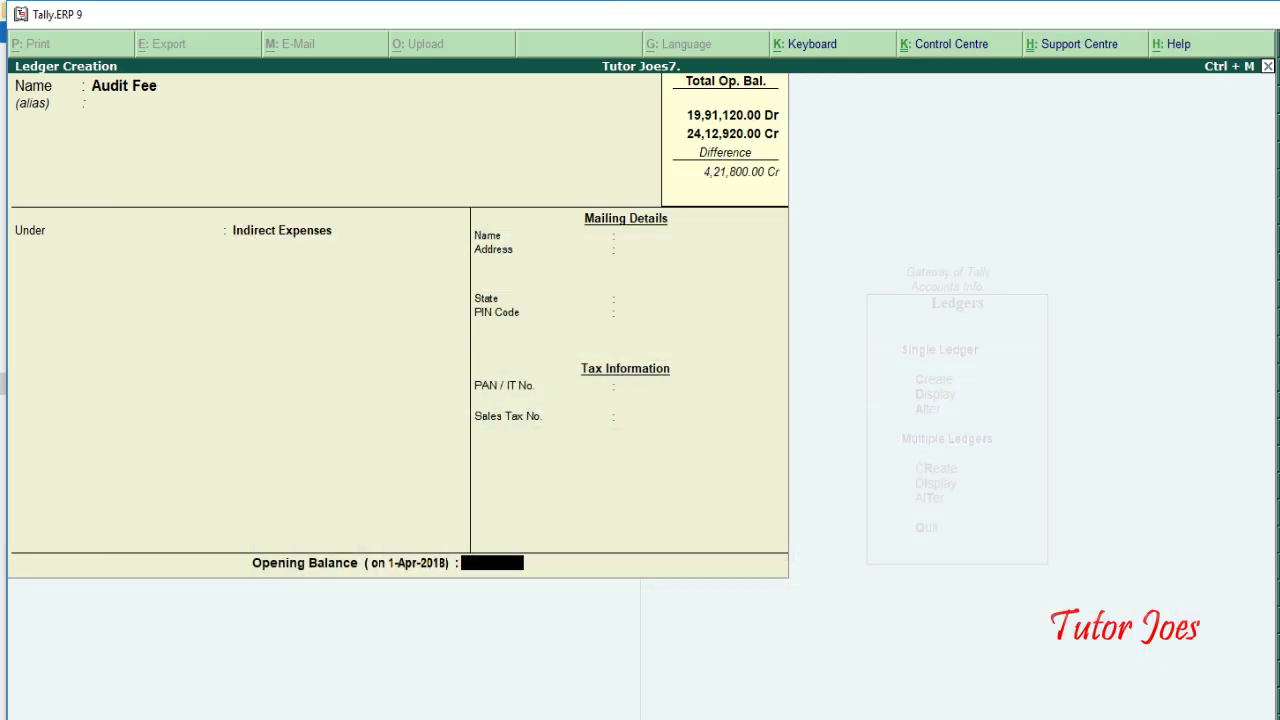
pyautogui.write('4,000')
pyautogui.press('Return')
pyautogui.press('d')
pyautogui.press('Return')
pyautogui.press('Return')
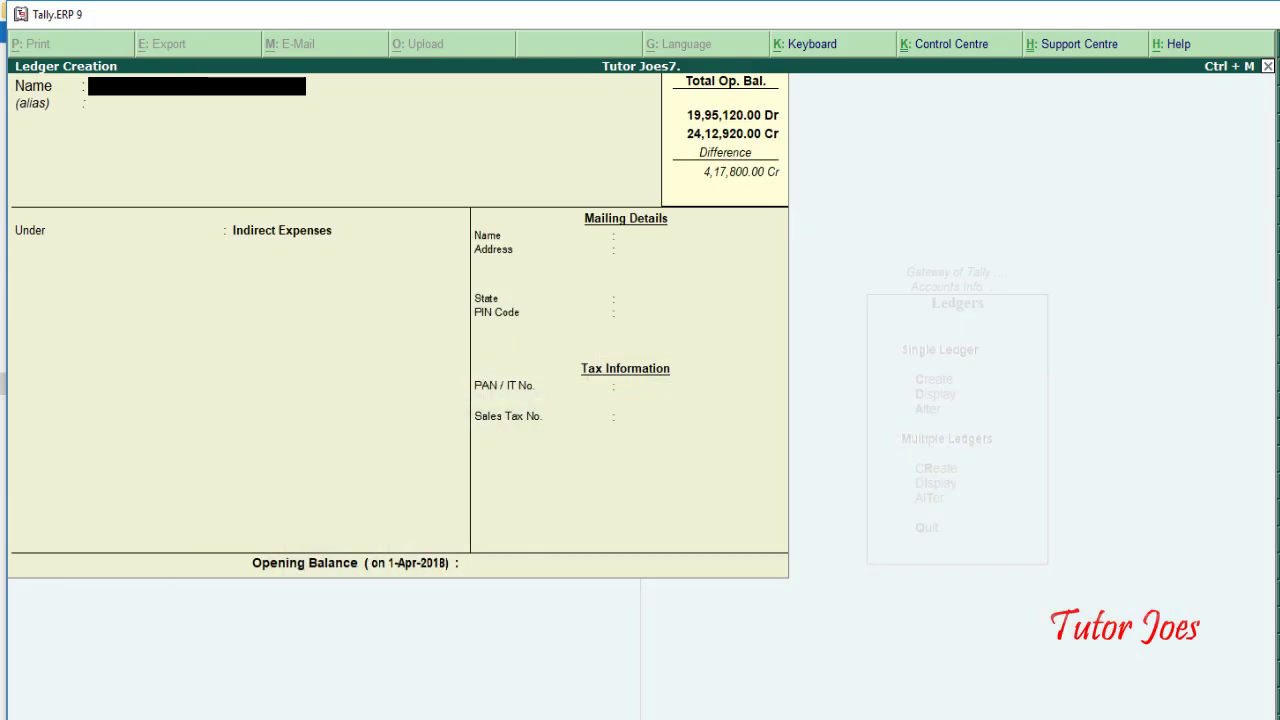
# Step: Name the new ledger Debtors, place it under Sundry Debtors and keep bill-by-bill balances on
pyautogui.write('Deb')
pyautogui.write('r')
pyautogui.press('BackSpace')
pyautogui.write('tor')
pyautogui.write('s')
pyautogui.press('Return')
pyautogui.press('Return')
pyautogui.write('Sun')
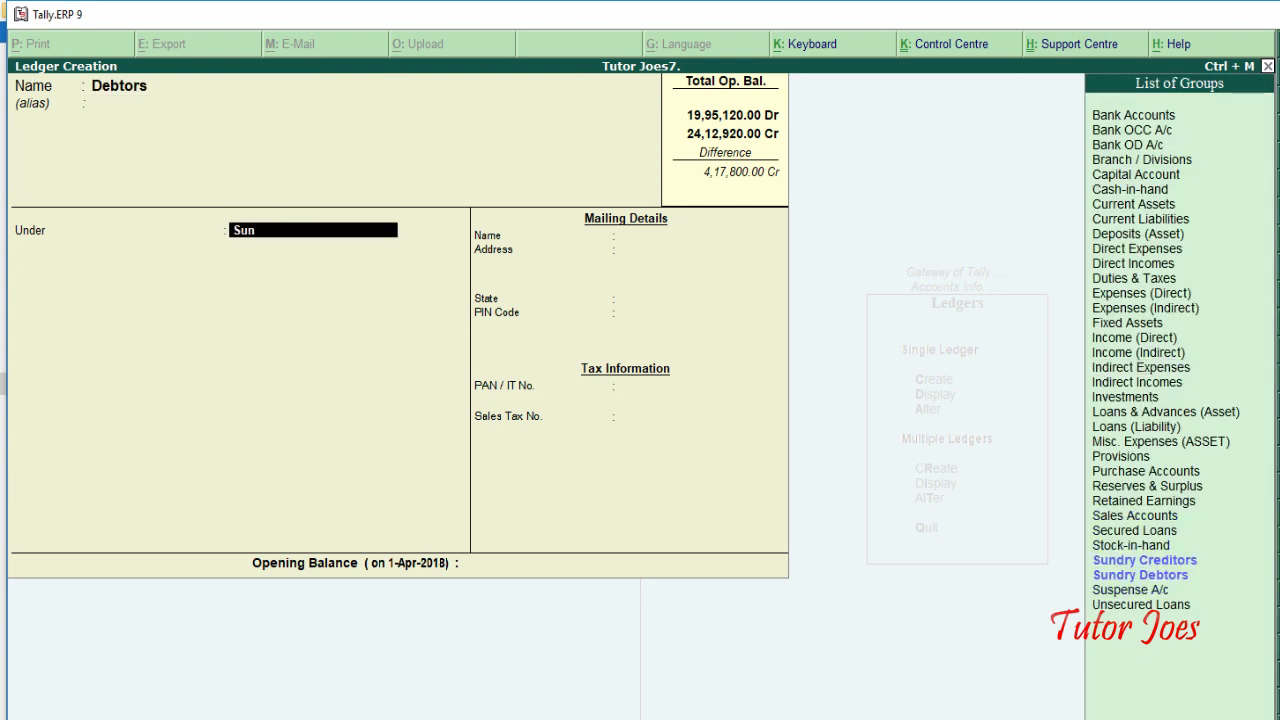
pyautogui.press('Down')
pyautogui.press('Return')
pyautogui.press('Return')
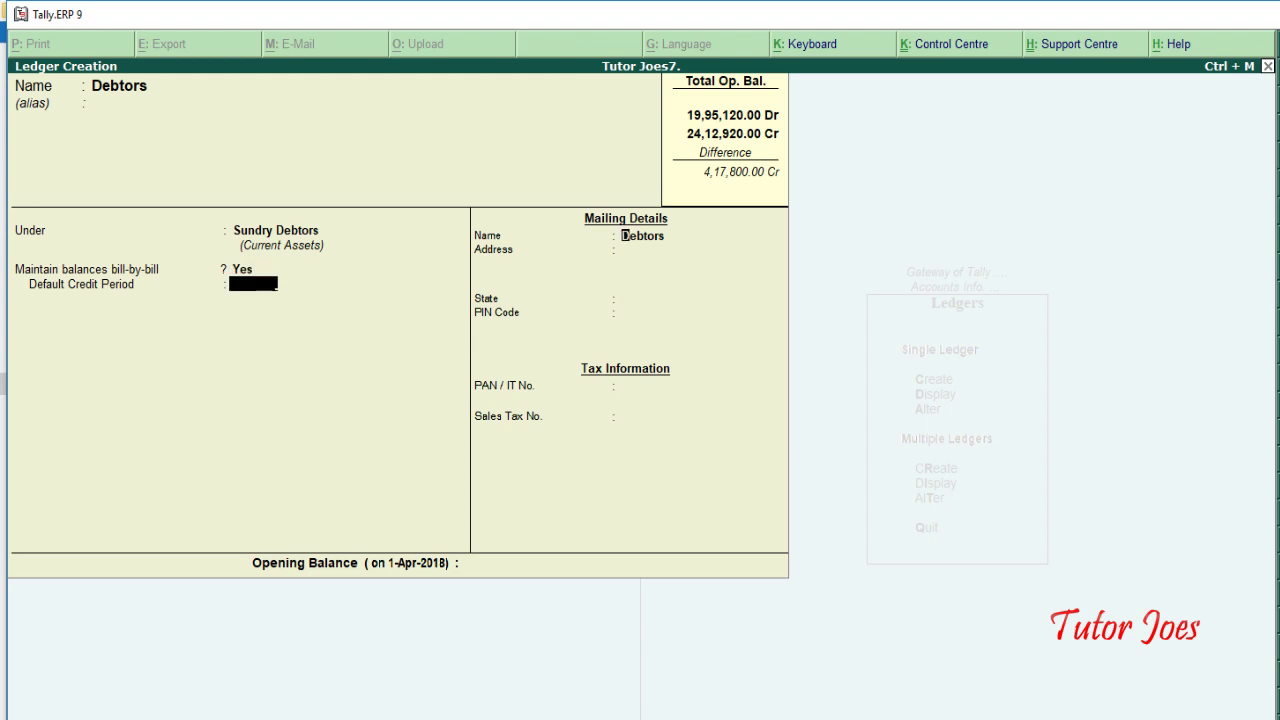
pyautogui.press('Return')
pyautogui.press('Return')
pyautogui.press('Return')
pyautogui.press('Return')
pyautogui.press('Return')
pyautogui.press('Return')
pyautogui.press('Escape')
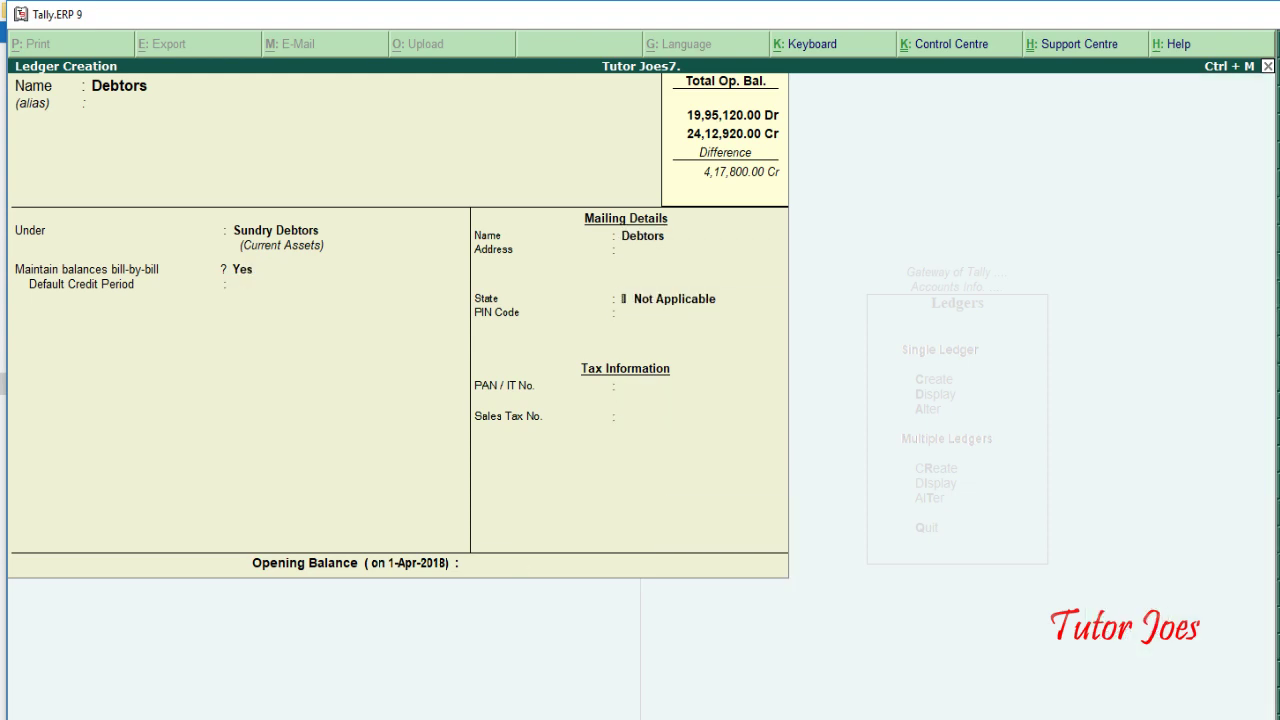
pyautogui.press('Return')
pyautogui.press('Return')
pyautogui.press('Return')
# Step: Give Debtors a 1,56,000 Dr opening balance with the default bill-wise breakup, then save
pyautogui.hotkey('alt', 'Tab')
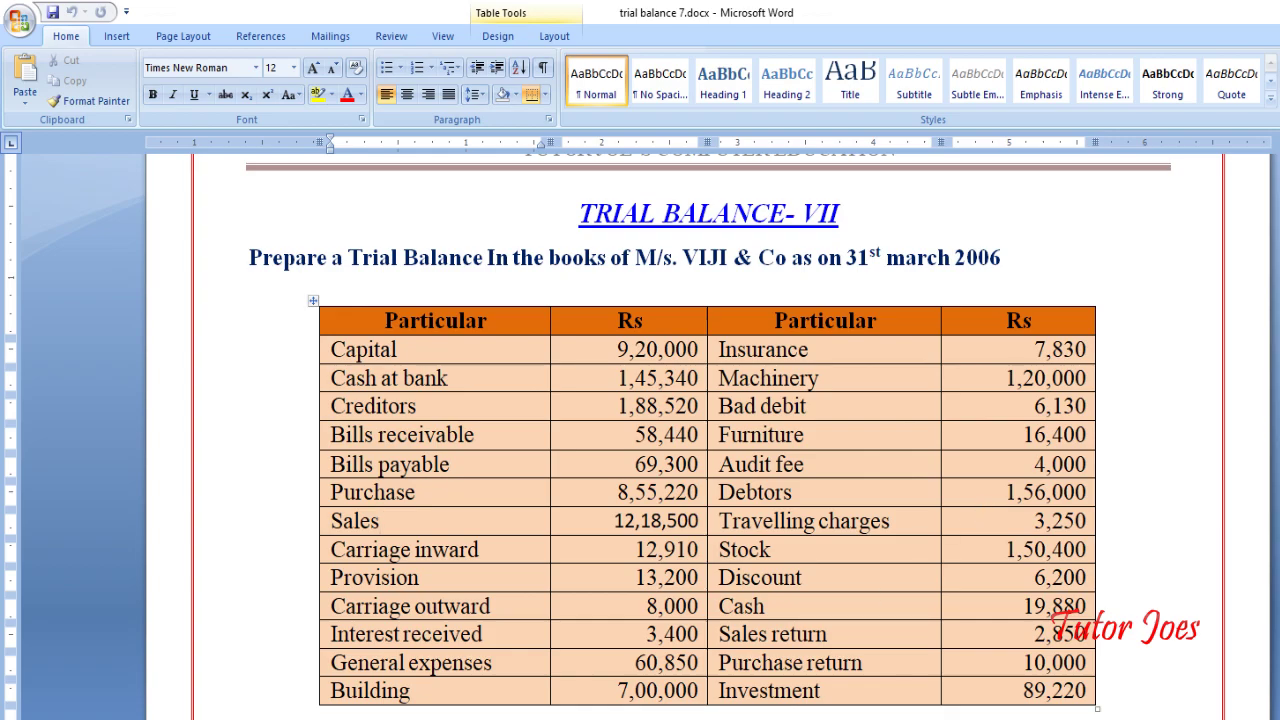
pyautogui.hotkey('alt', 'Tab')
pyautogui.write('56,00')
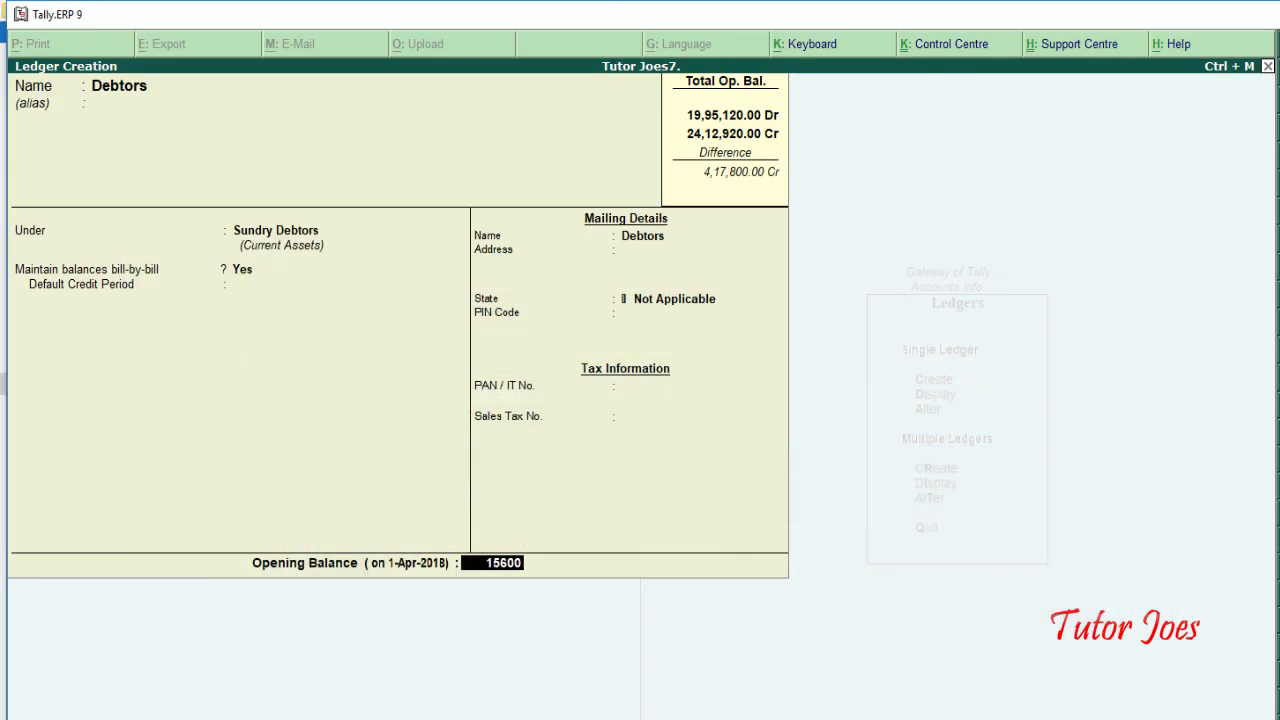
pyautogui.write('0')
pyautogui.press('Return')
pyautogui.press('Return')
pyautogui.press('Return')
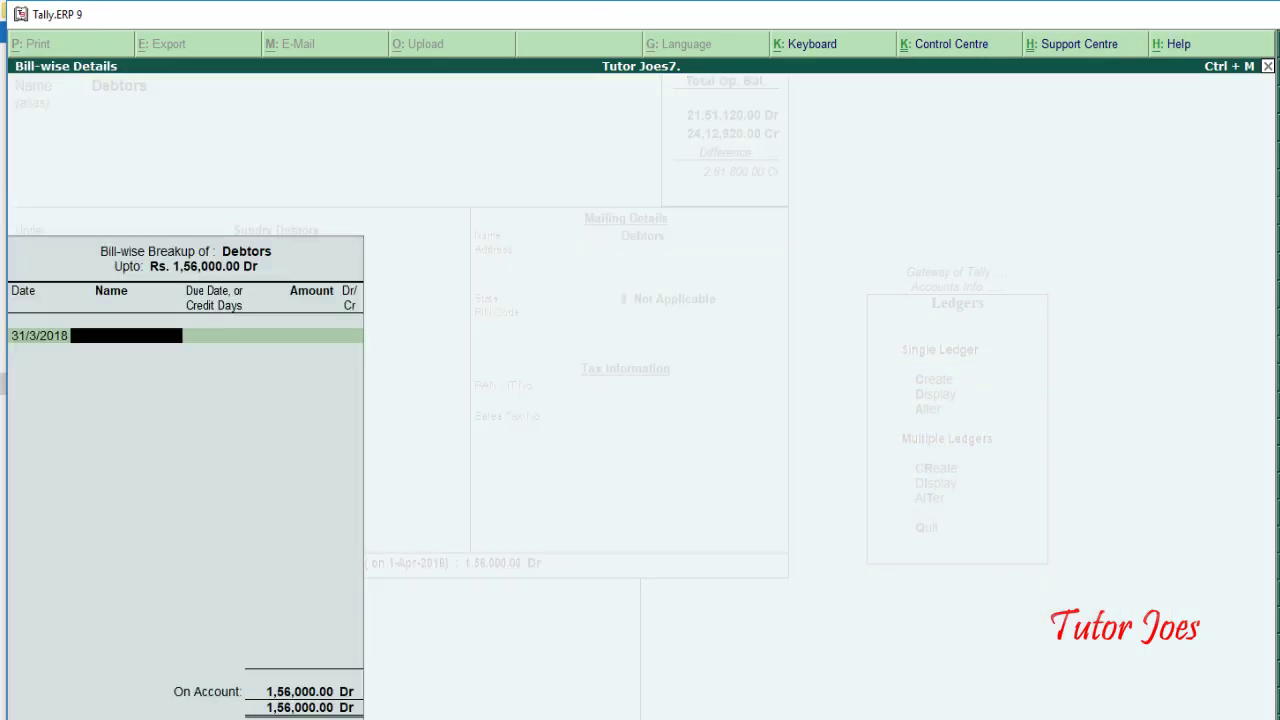
pyautogui.press('Return')
pyautogui.press('Return')
pyautogui.hotkey('alt', 'Tab')
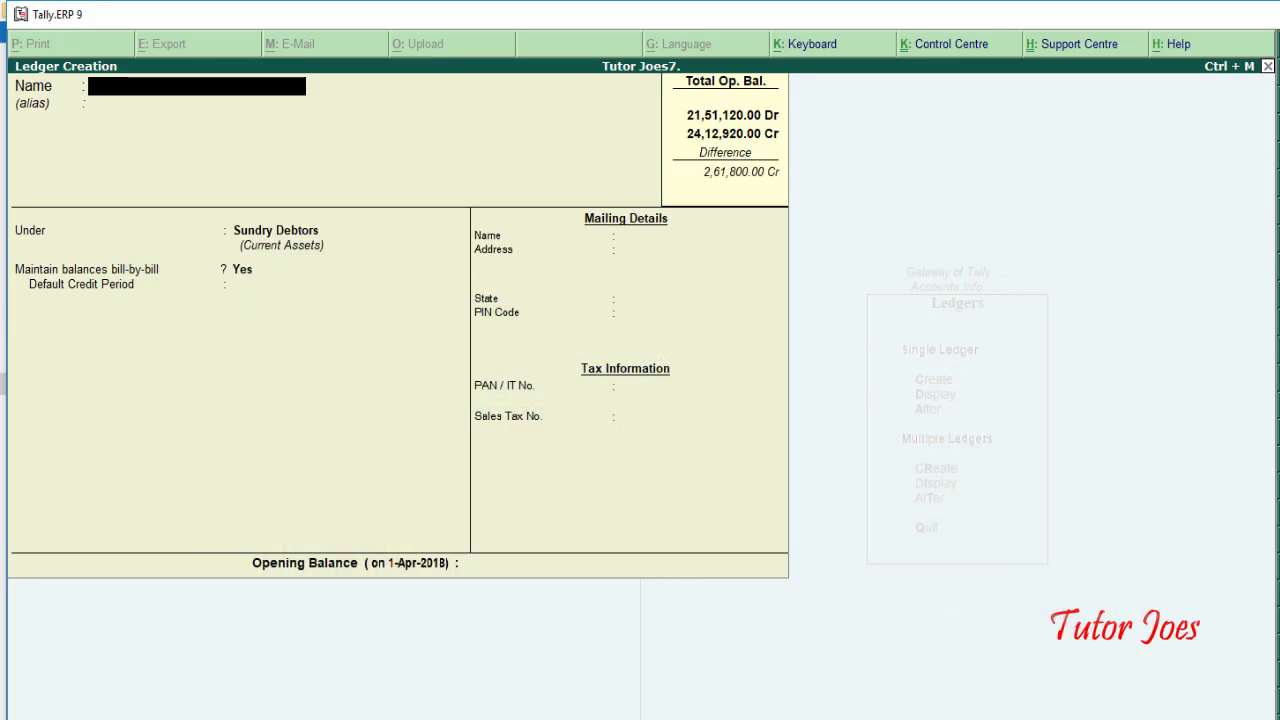
# Step: Create the Travelling Charges ledger under Indirect Expenses with a 3,250 Dr opening balance
pyautogui.write('Travellin')
pyautogui.write('g Charges')
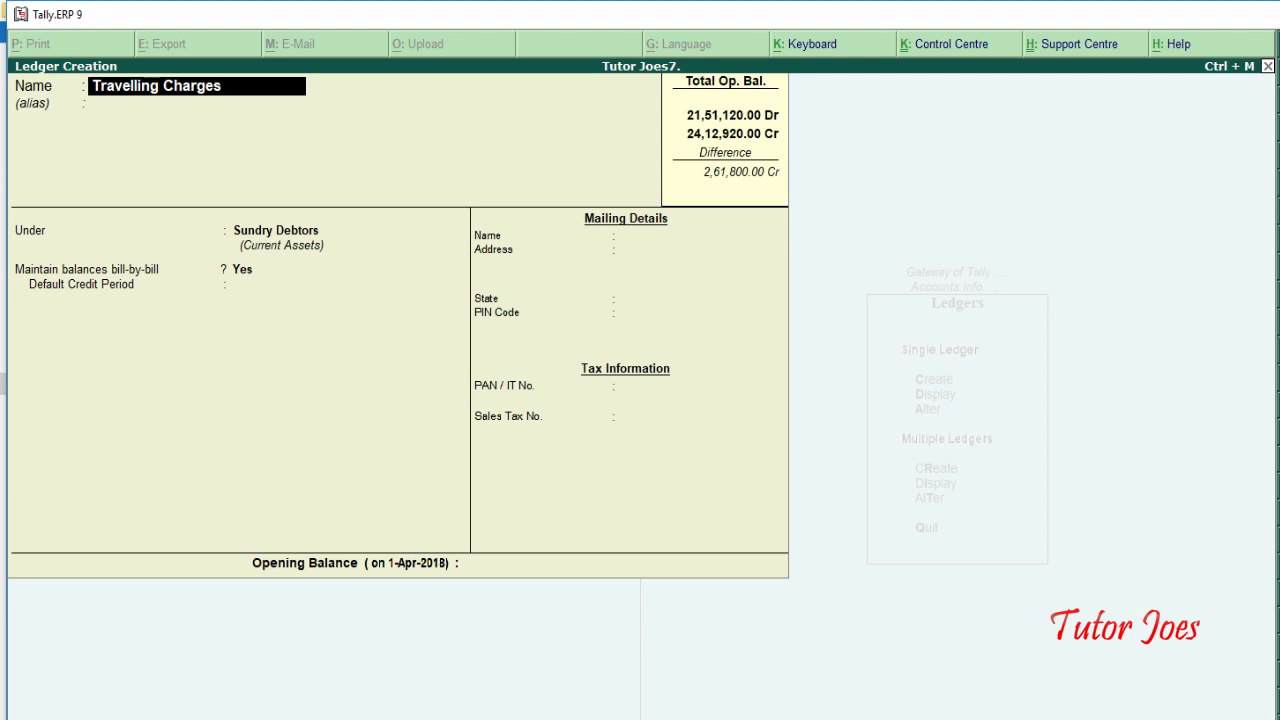
pyautogui.press('Return')
pyautogui.press('Return')
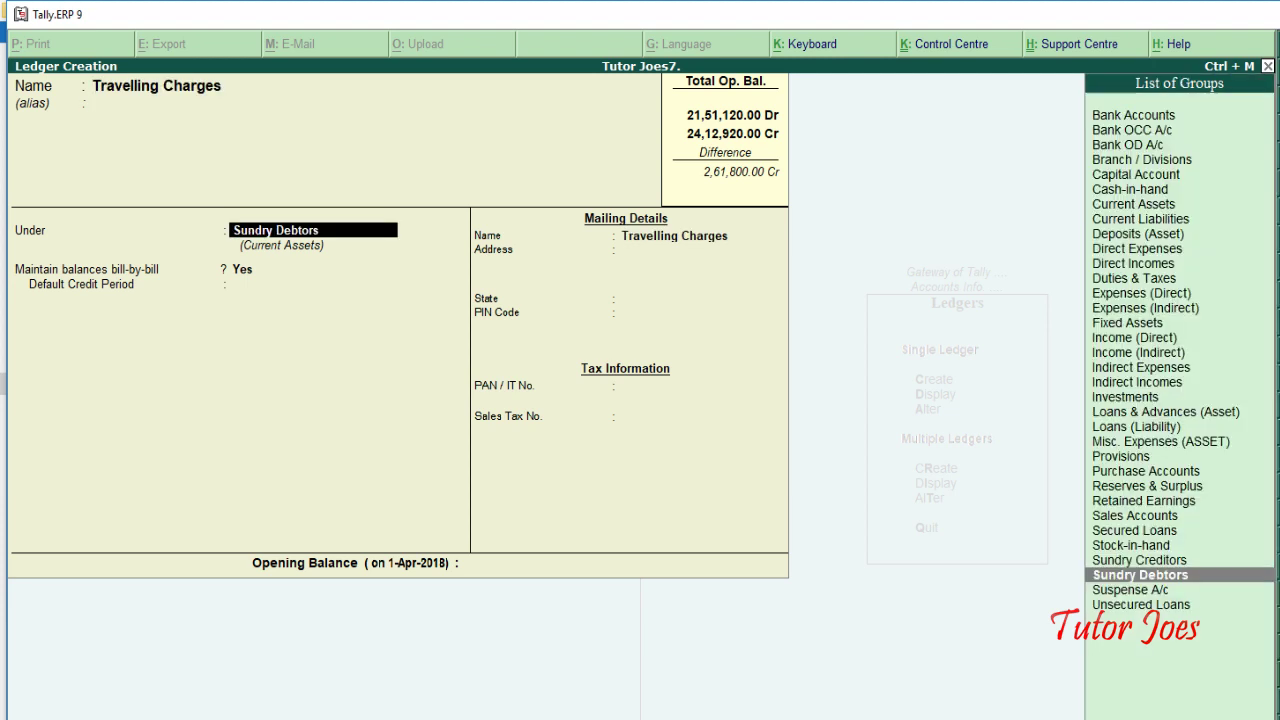
pyautogui.write('Indi')
pyautogui.press('Return')
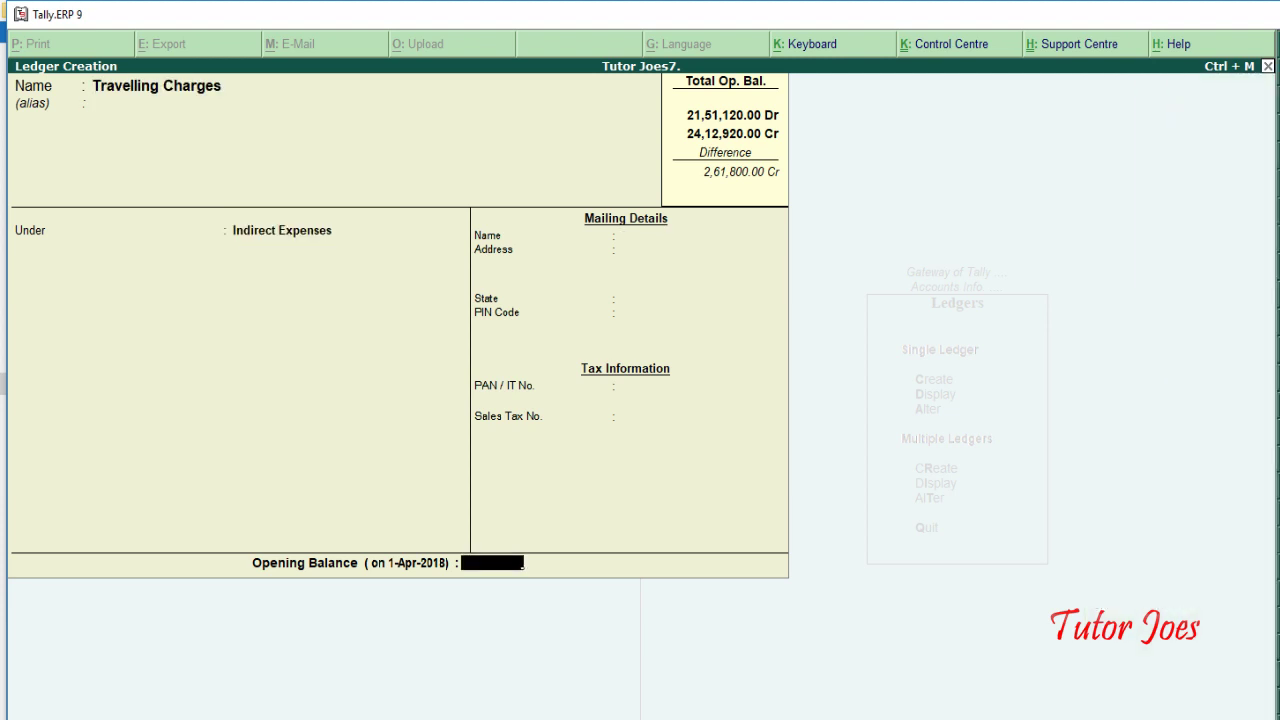
pyautogui.hotkey('alt', 'Tab')
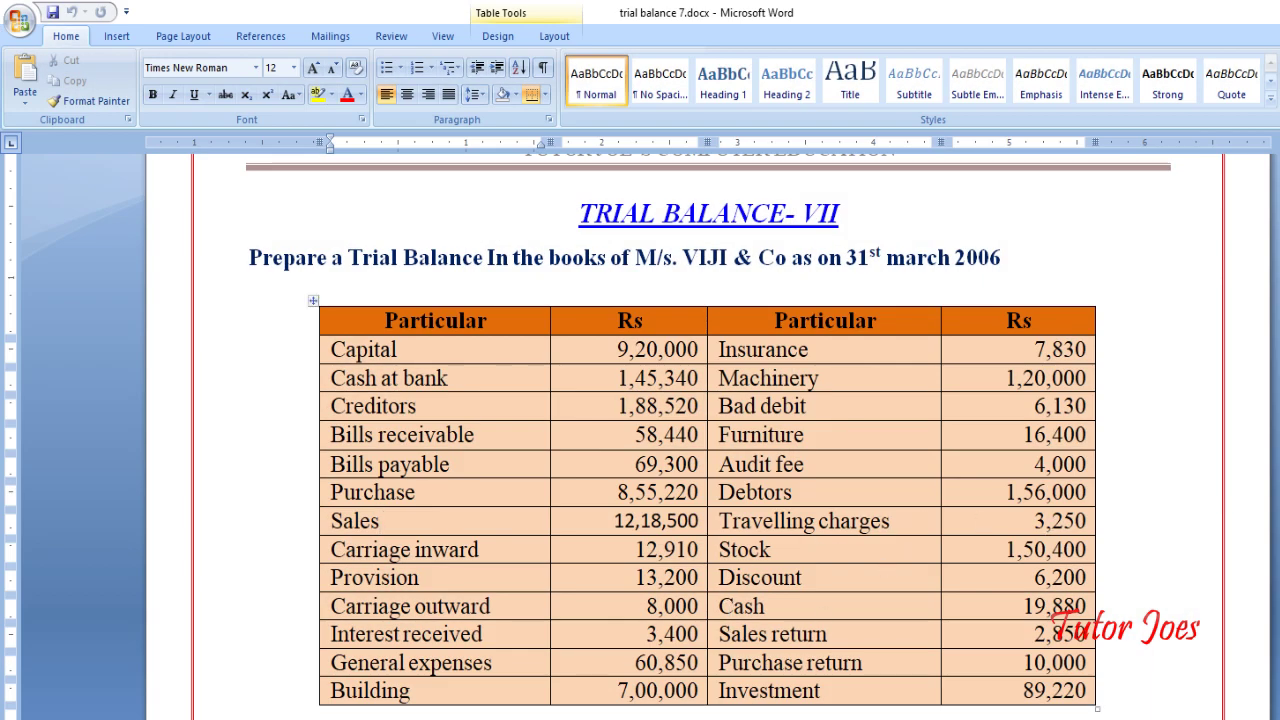
pyautogui.hotkey('alt', 'Tab')
pyautogui.write('32')
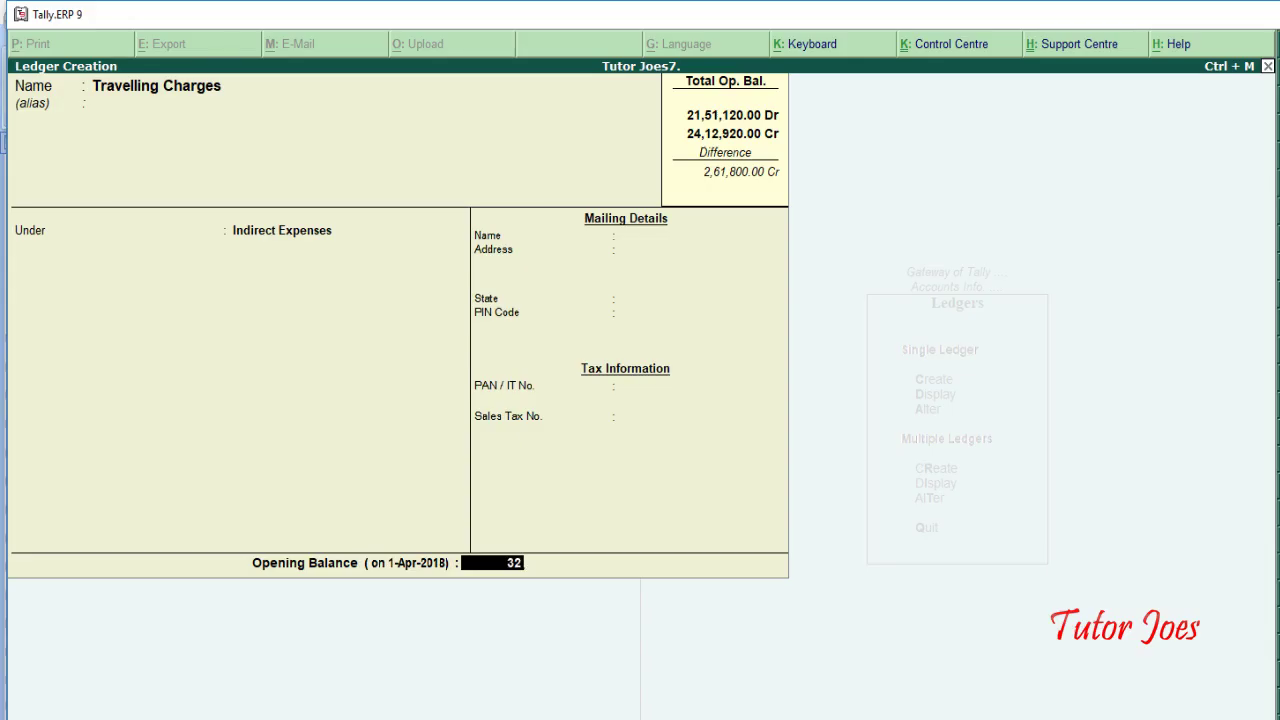
pyautogui.write('50')
pyautogui.press('Return')
pyautogui.press('Return')
pyautogui.hotkey('ctrl', 'a')
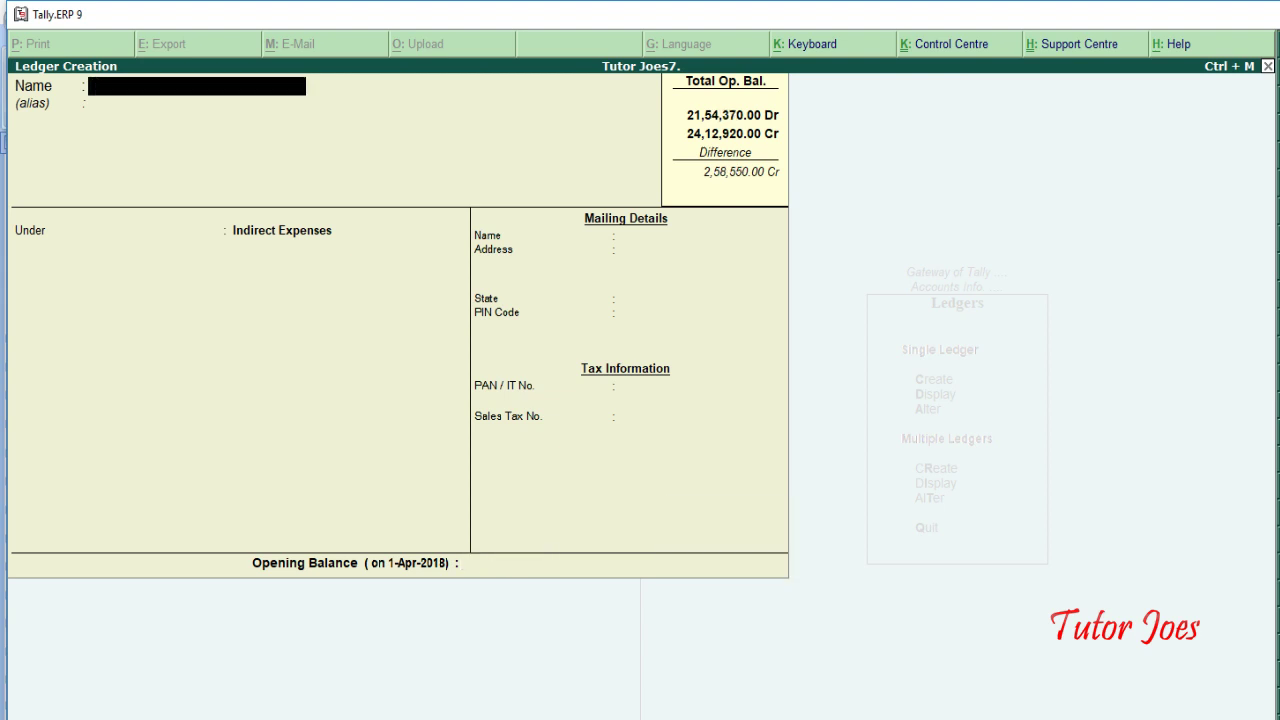
pyautogui.hotkey('alt', 'Tab')
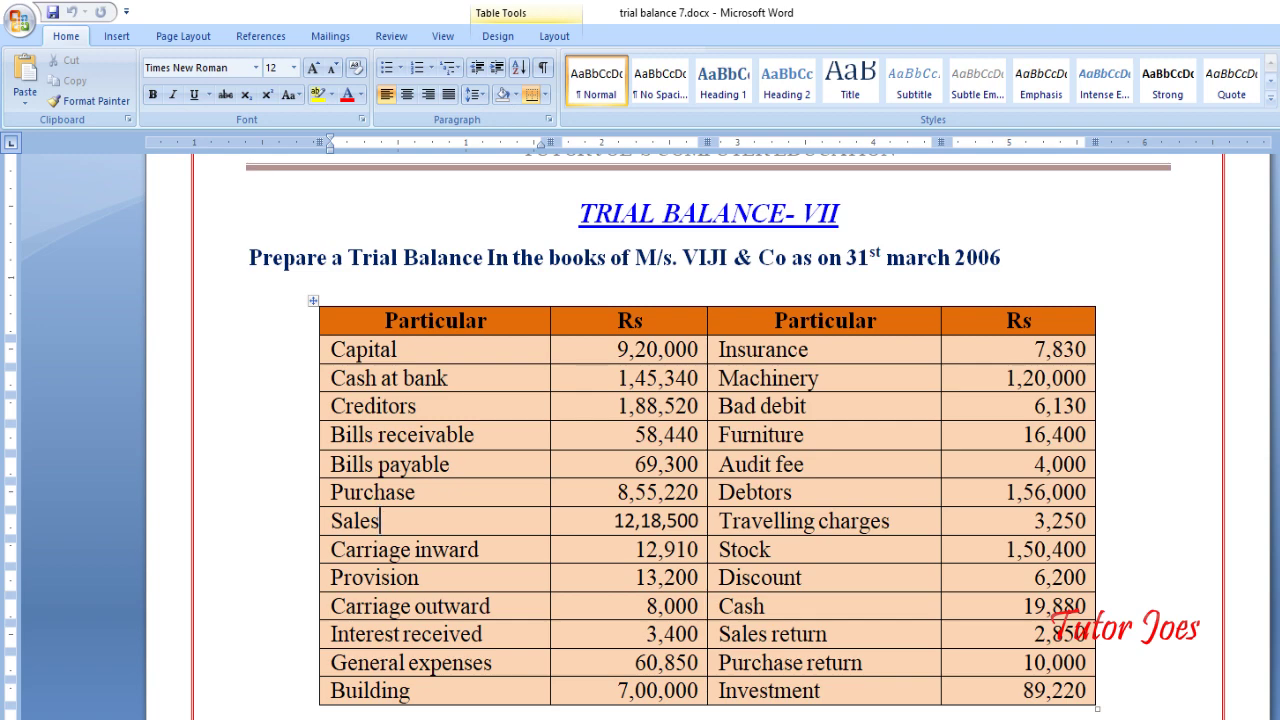
# Step: Create a Stock ledger under Stock-in-Hand with a 1,50,400 Dr opening balance
pyautogui.hotkey('alt', 'Tab')
pyautogui.write('S')
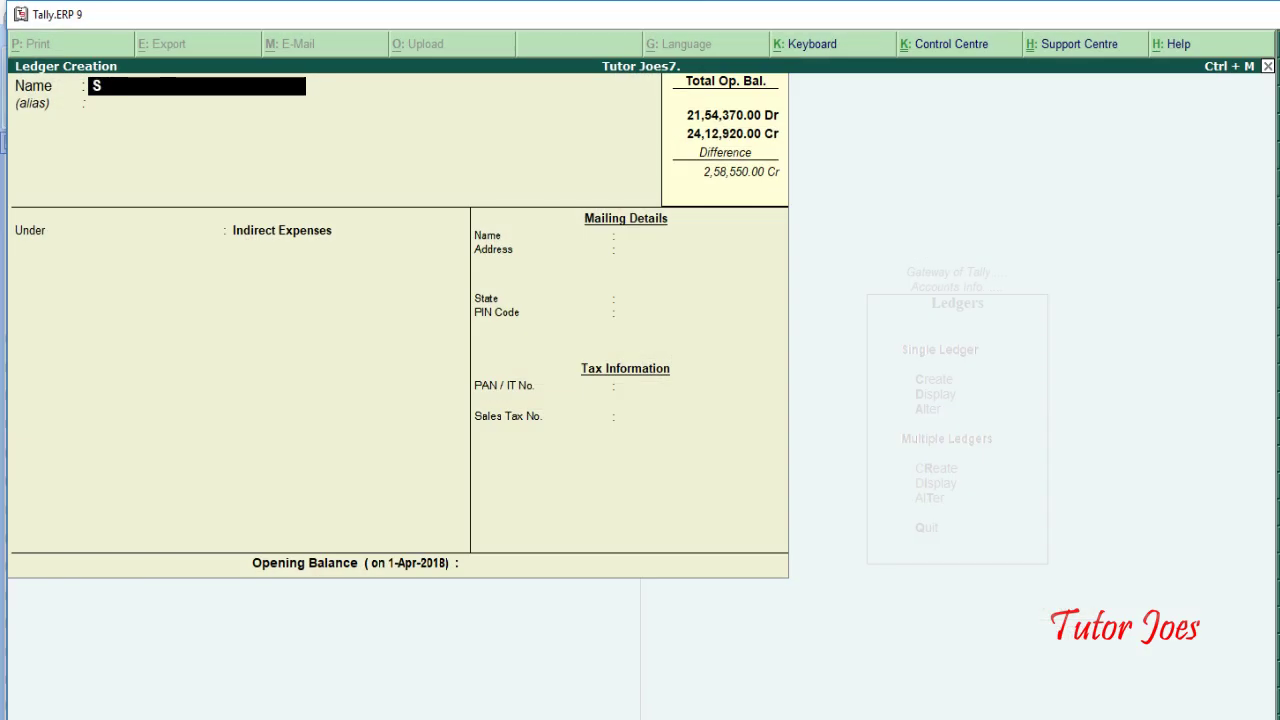
pyautogui.write('tock')
pyautogui.press('Return')
pyautogui.press('Return')
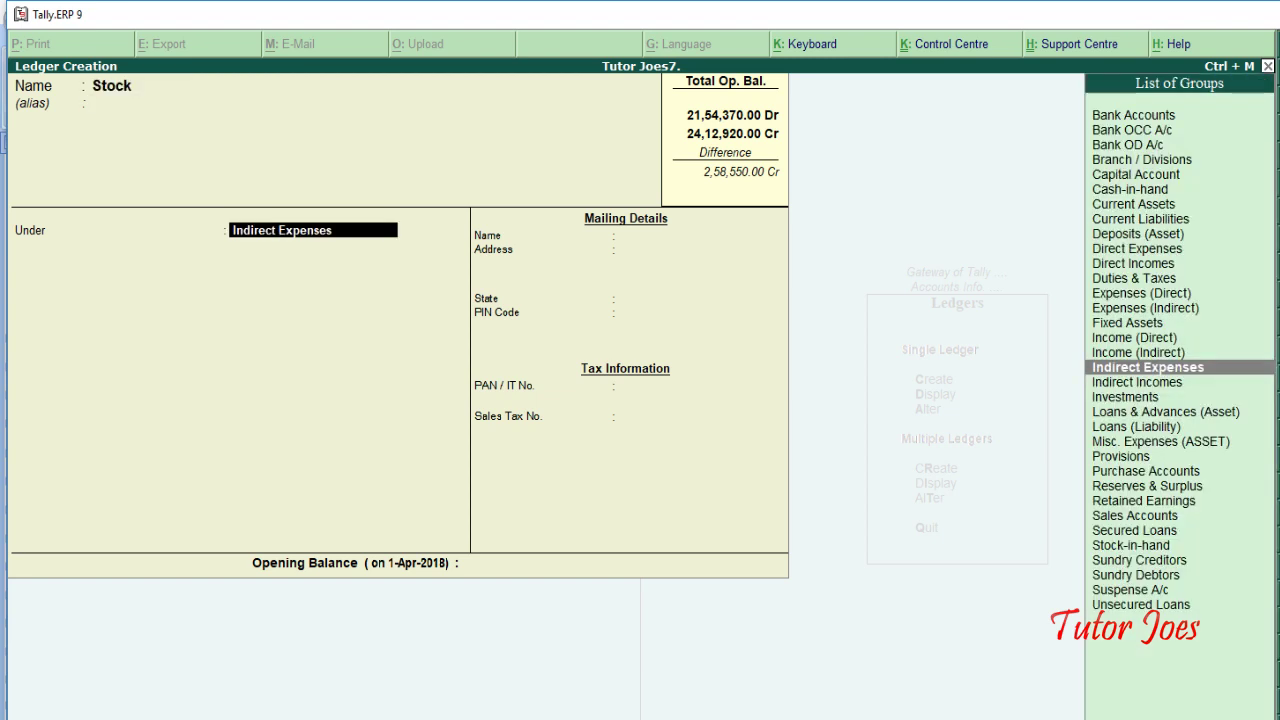
pyautogui.write('Sto')
pyautogui.press('Return')
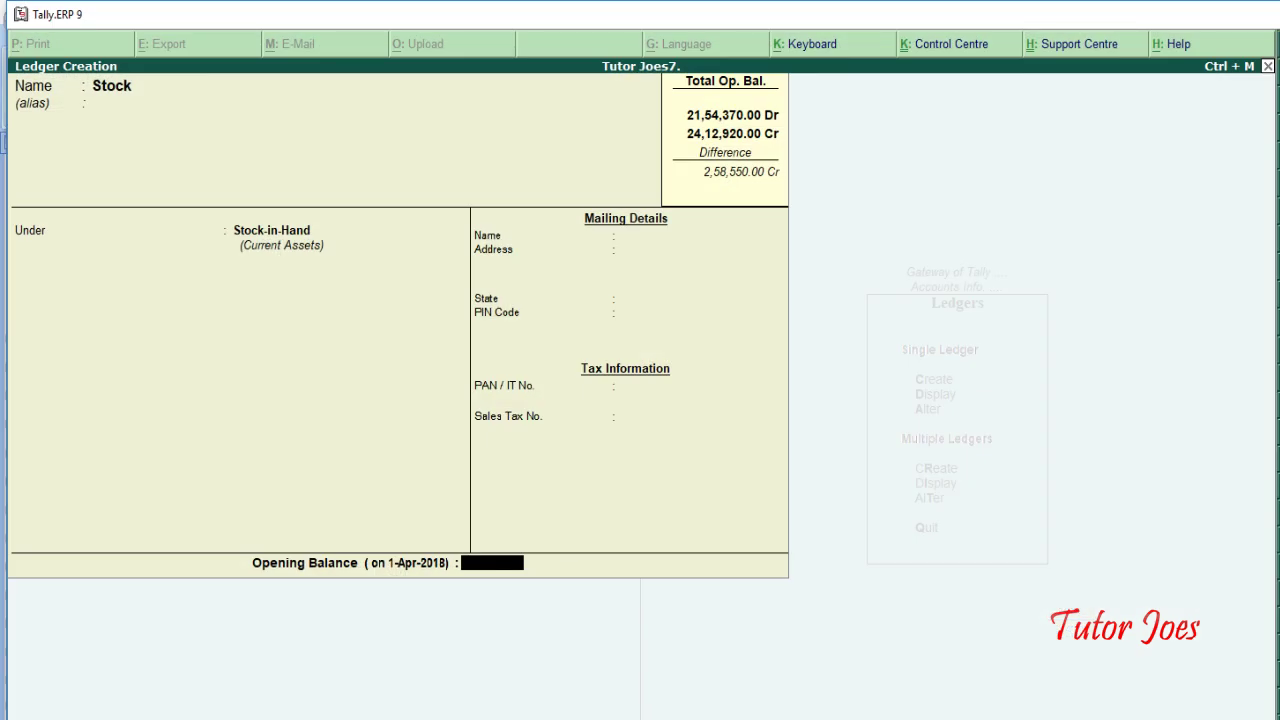
pyautogui.write('150400')
pyautogui.press('Return')
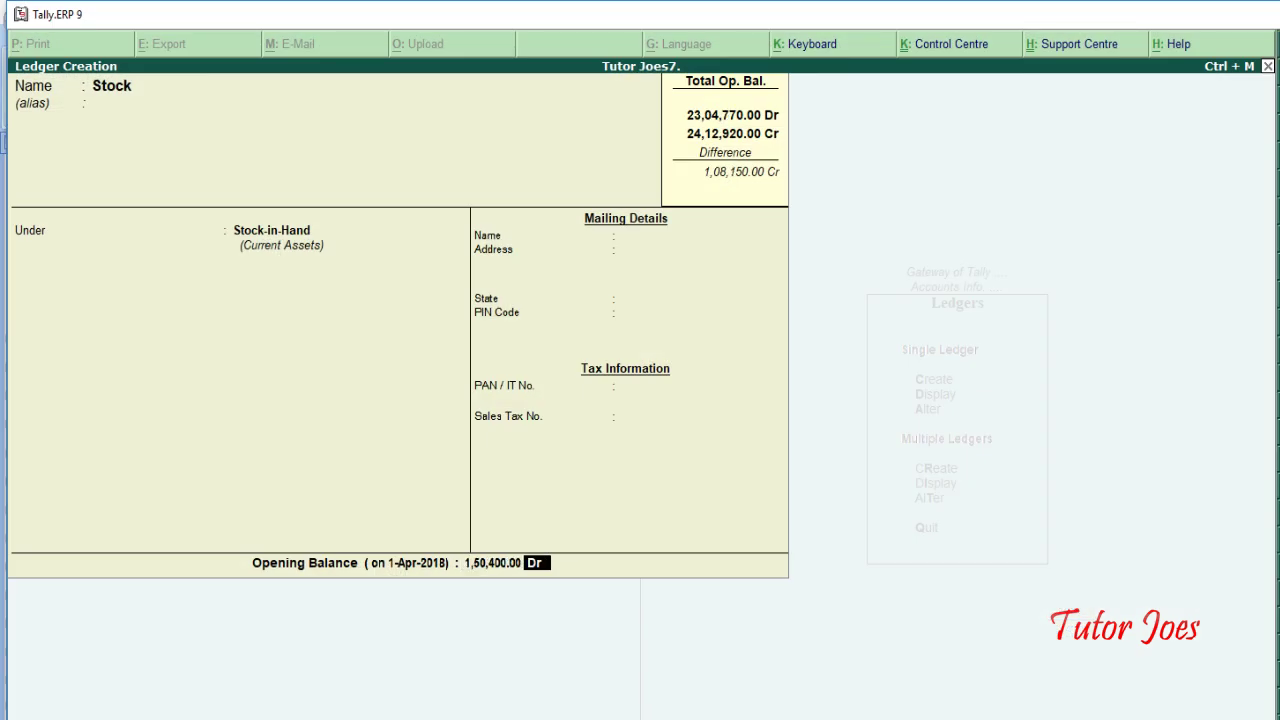
pyautogui.press('Return')
pyautogui.press('Return')
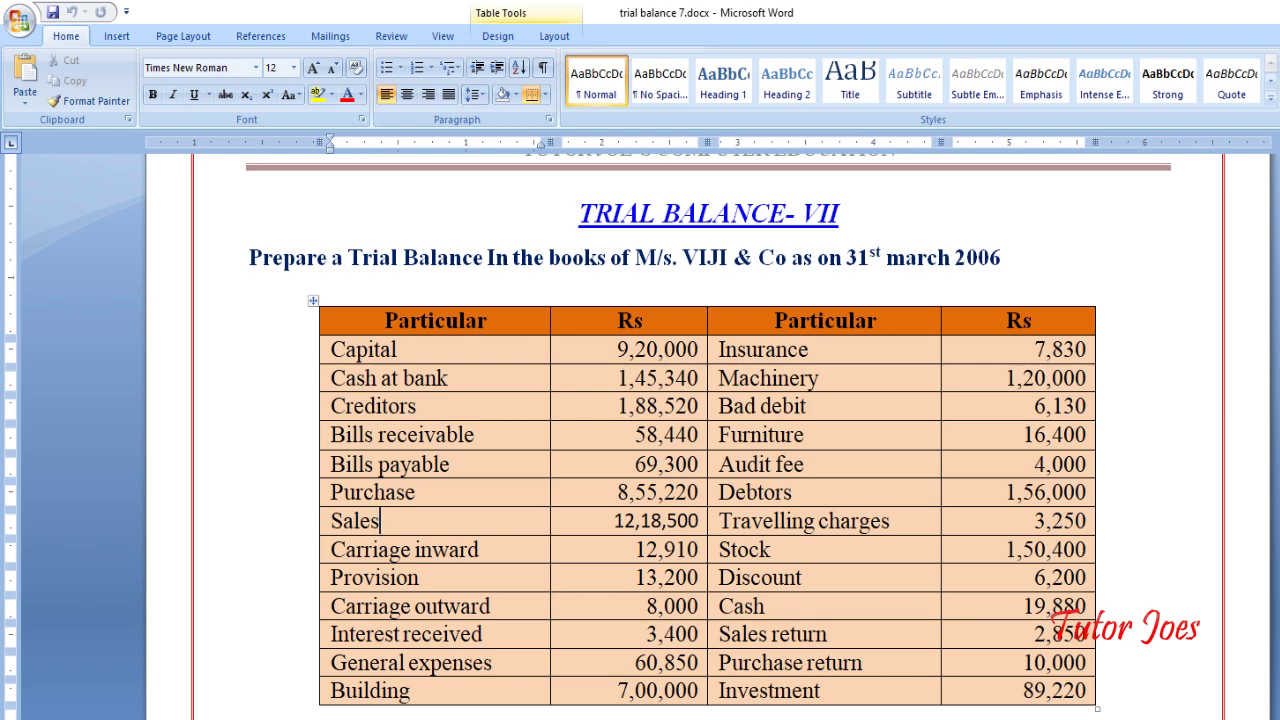
# Step: Create a Discount ledger under Indirect Expenses with a 6,200 Dr opening balance
pyautogui.write('Disc')
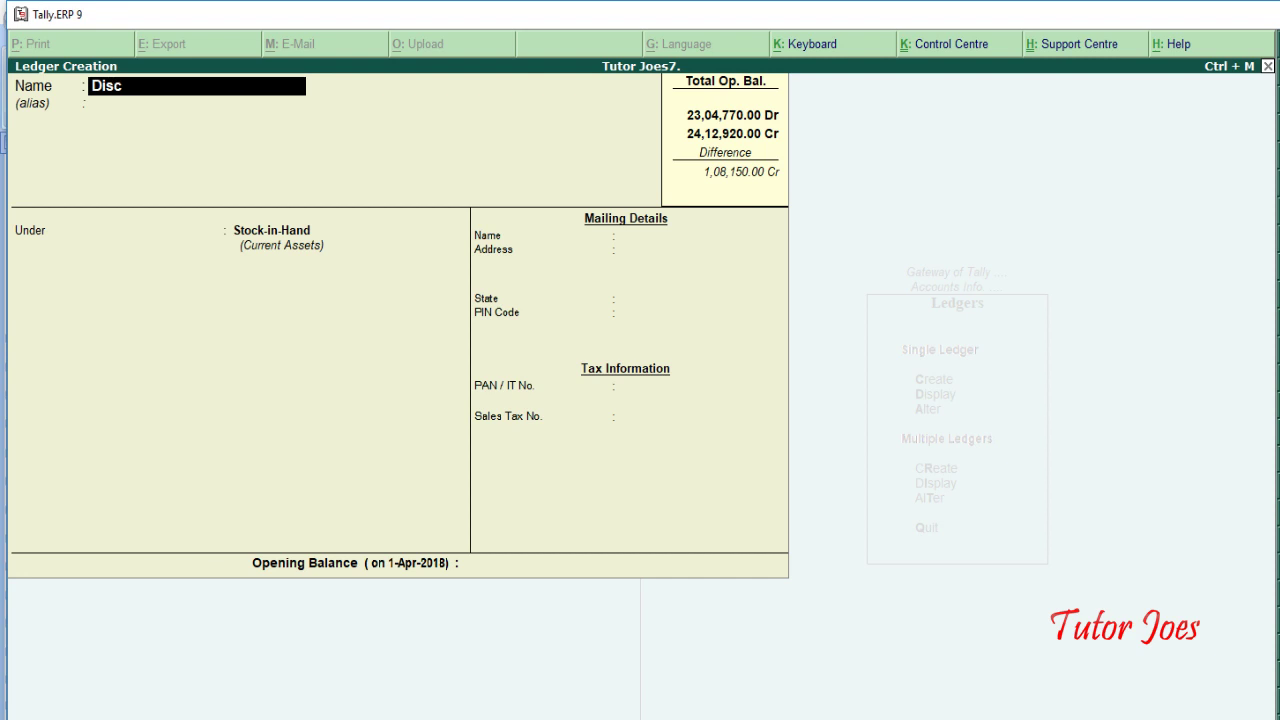
pyautogui.write('ount')
pyautogui.press('Return')
pyautogui.press('Return')
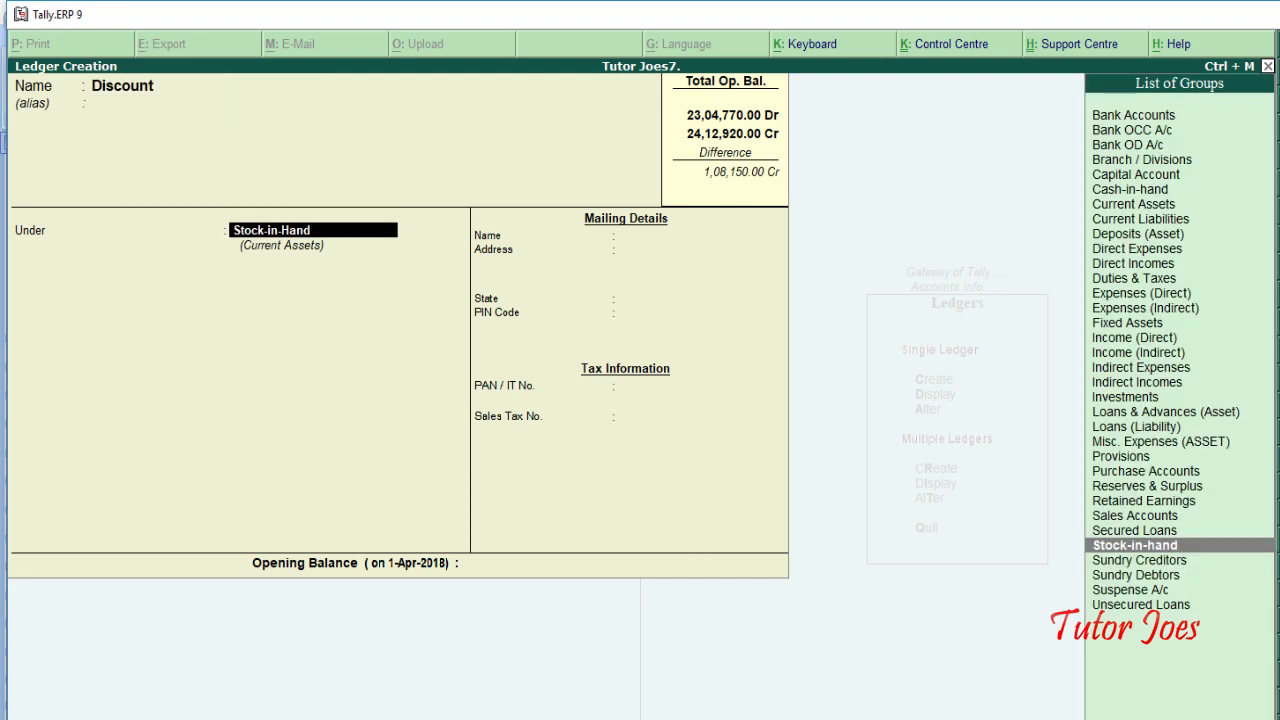
pyautogui.write('Indire')
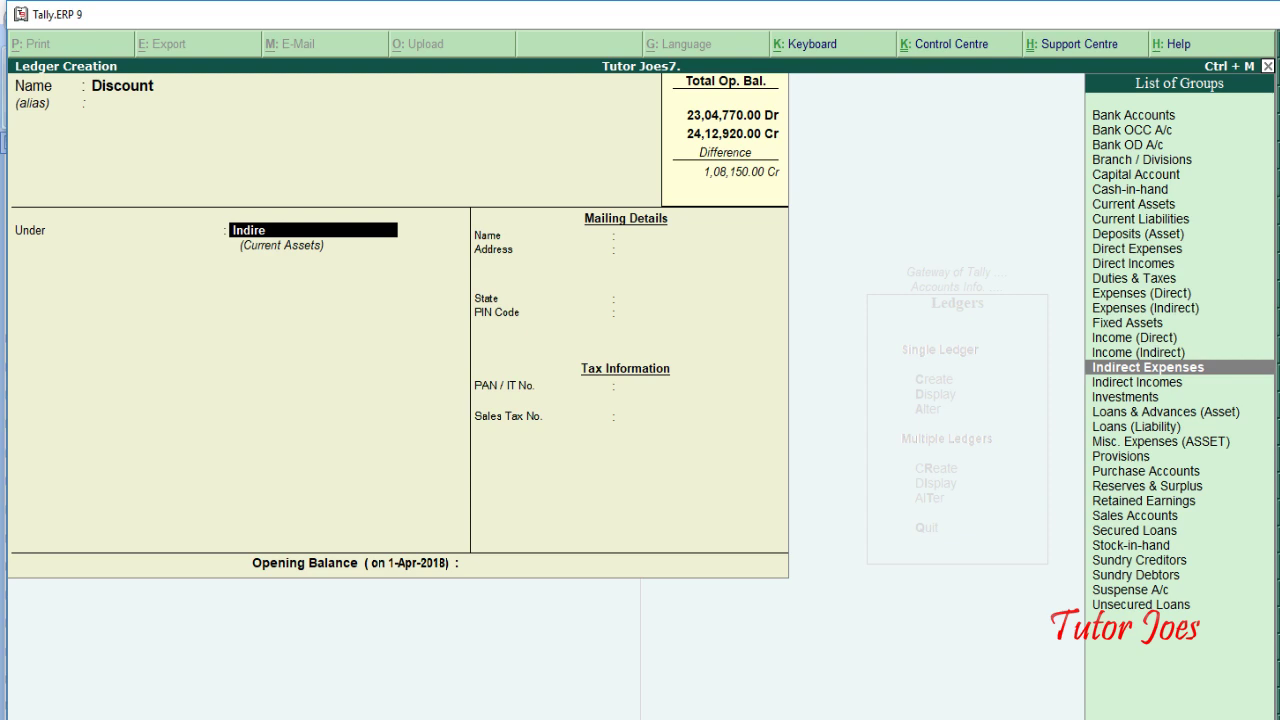
pyautogui.press('Return')
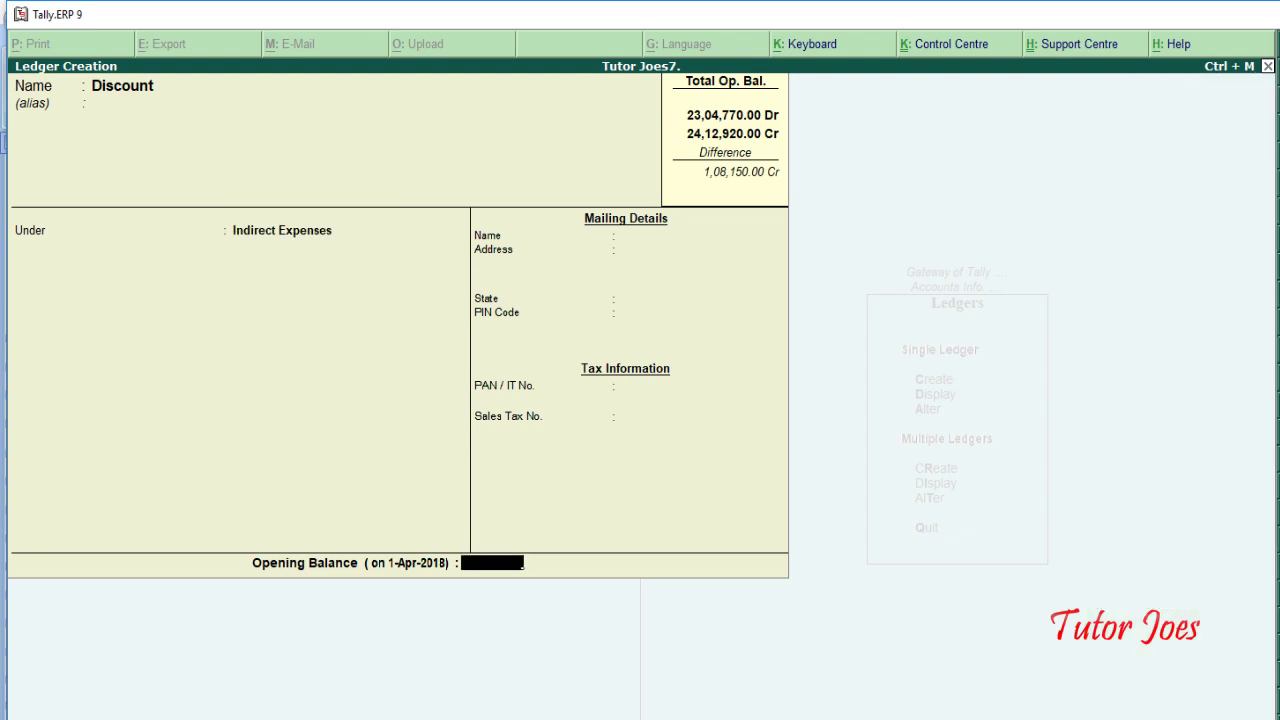
pyautogui.hotkey('alt', 'Tab')
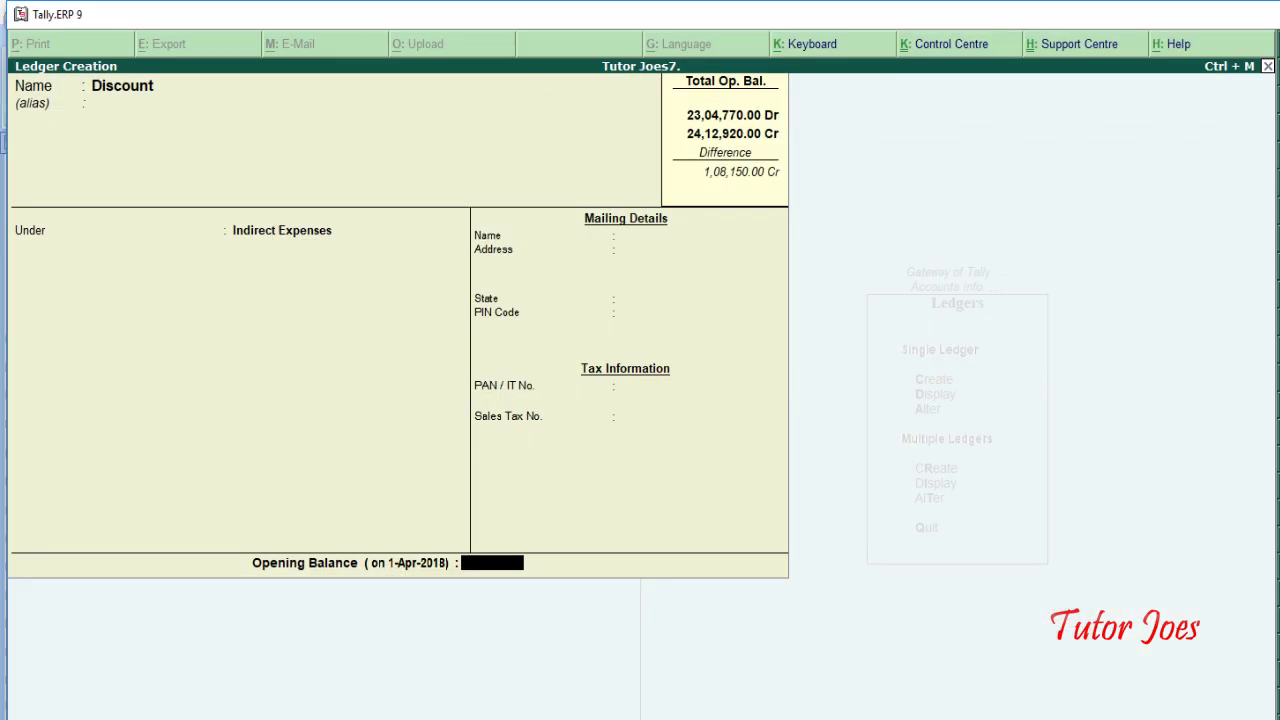
pyautogui.write('6,')
pyautogui.write('200')
pyautogui.press('Return')
pyautogui.press('Return')
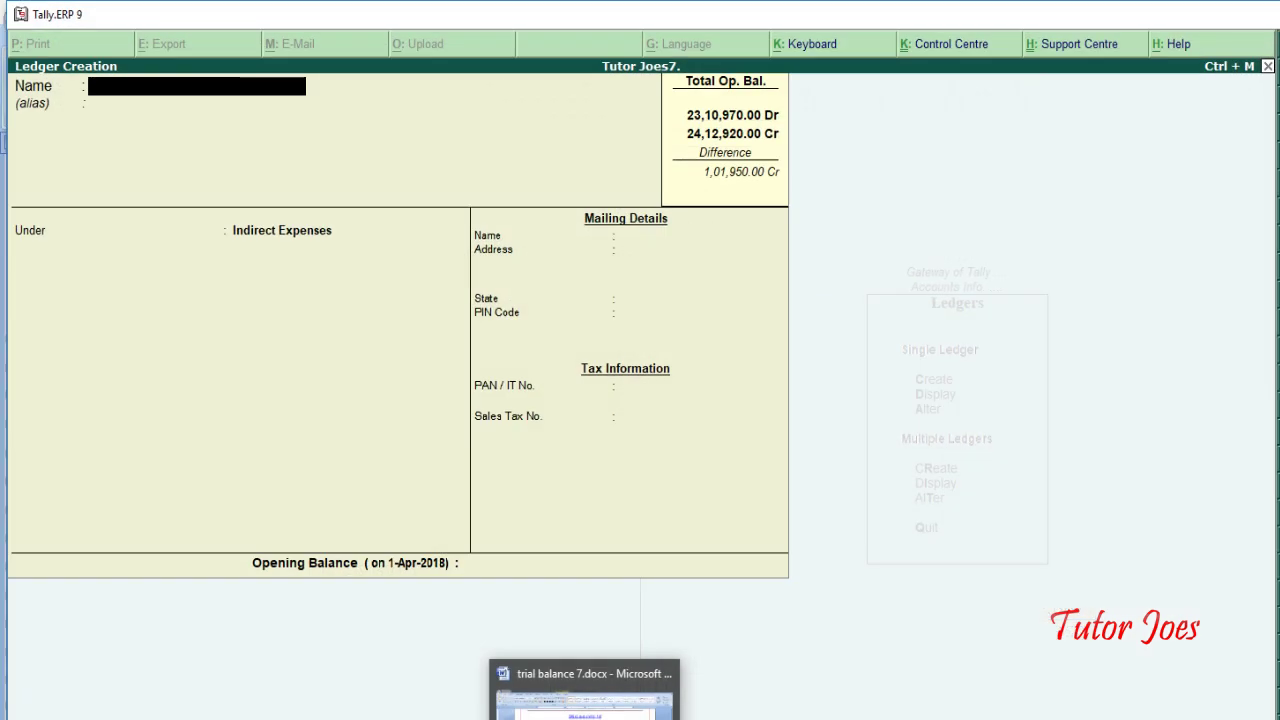
# Step: Page back to the existing Cash ledger and look up its amount in the Word trial balance
pyautogui.press('pageup')
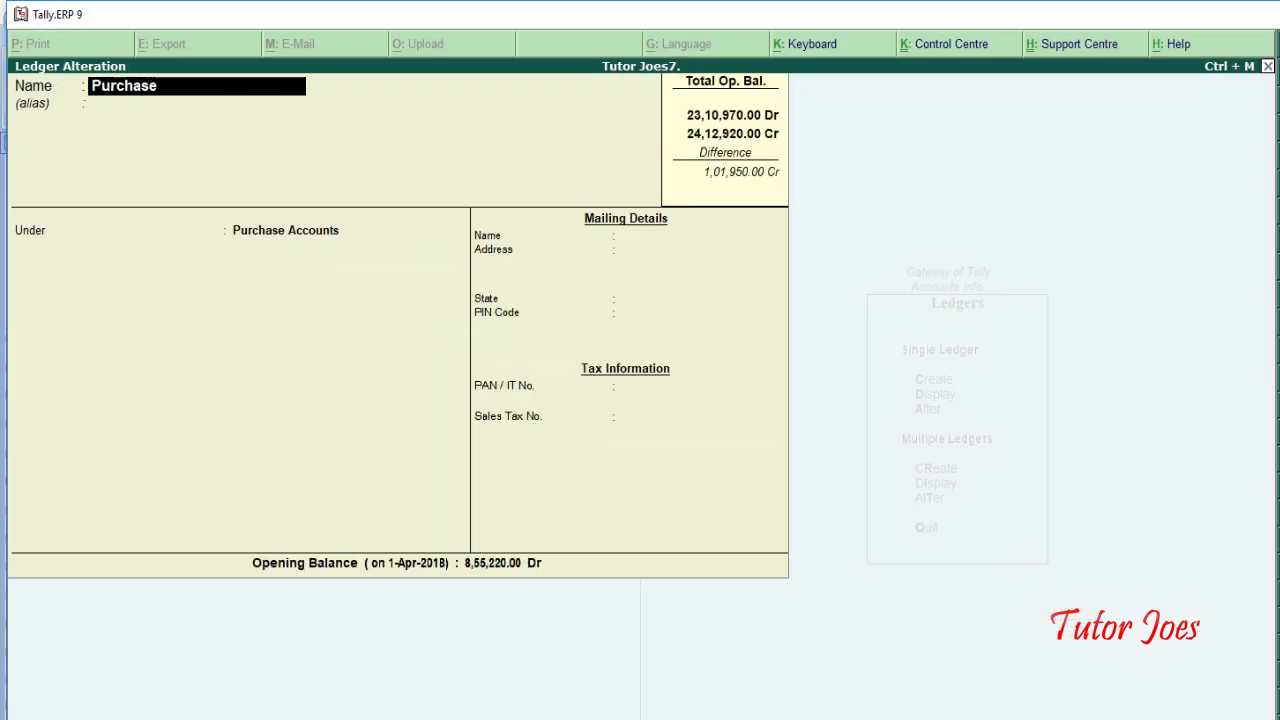
pyautogui.press('pageup')
pyautogui.press('pageup')
pyautogui.press('pageup')
pyautogui.press('pageup')
pyautogui.press('pageup')
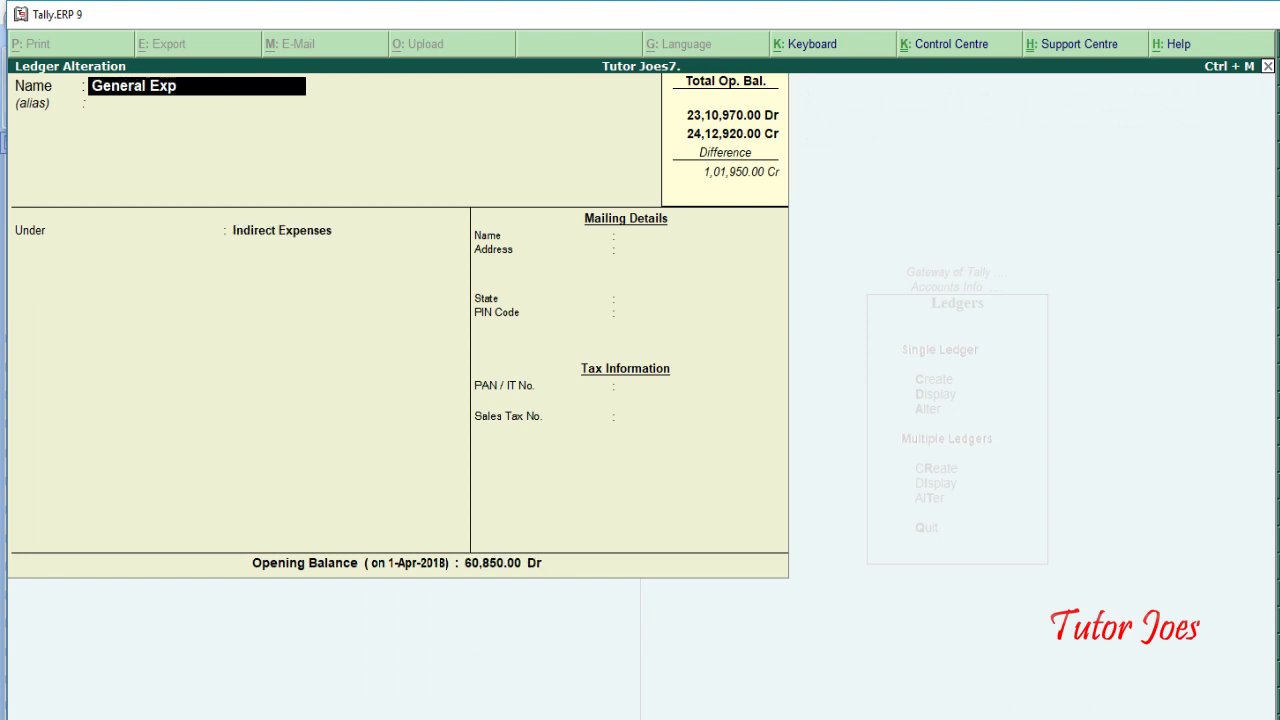
pyautogui.press('pageup')
pyautogui.press('pageup')
pyautogui.press('pageup')
pyautogui.press('pageup')
pyautogui.press('pageup')
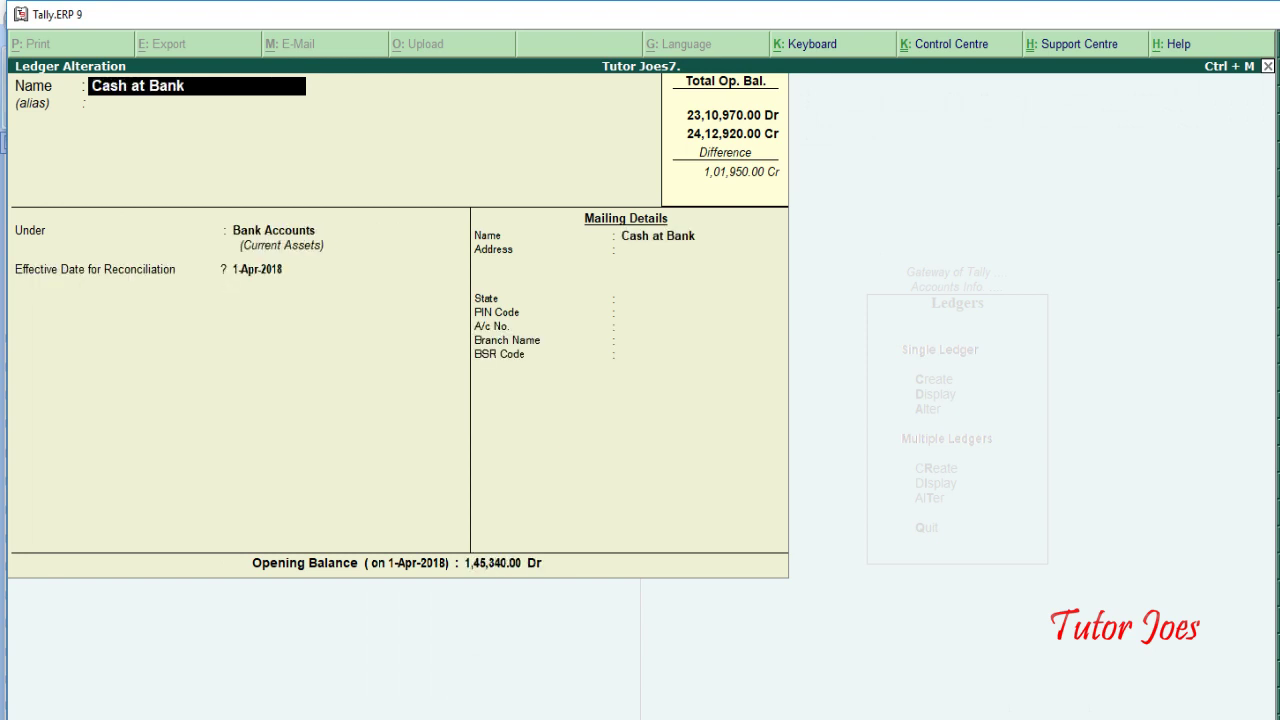
pyautogui.press('pageup')
pyautogui.press('Return')
pyautogui.press('Return')
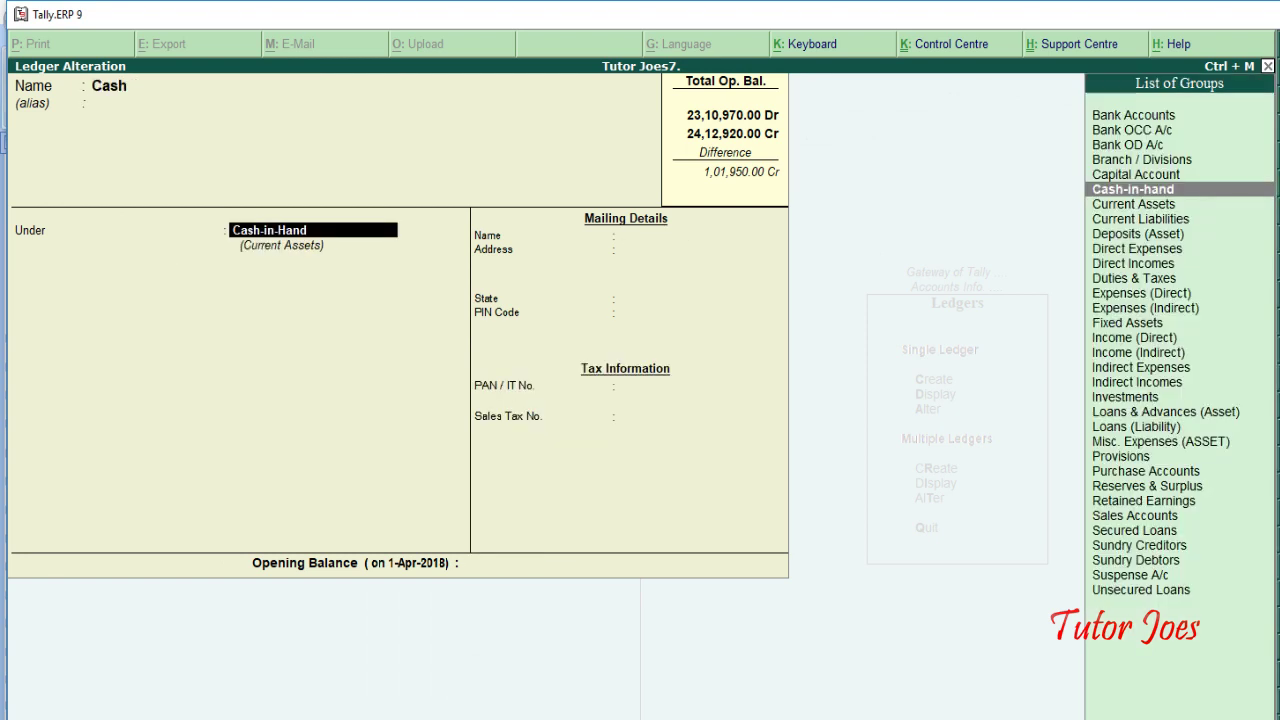
pyautogui.press('Return')
pyautogui.hotkey('alt', 'Tab')
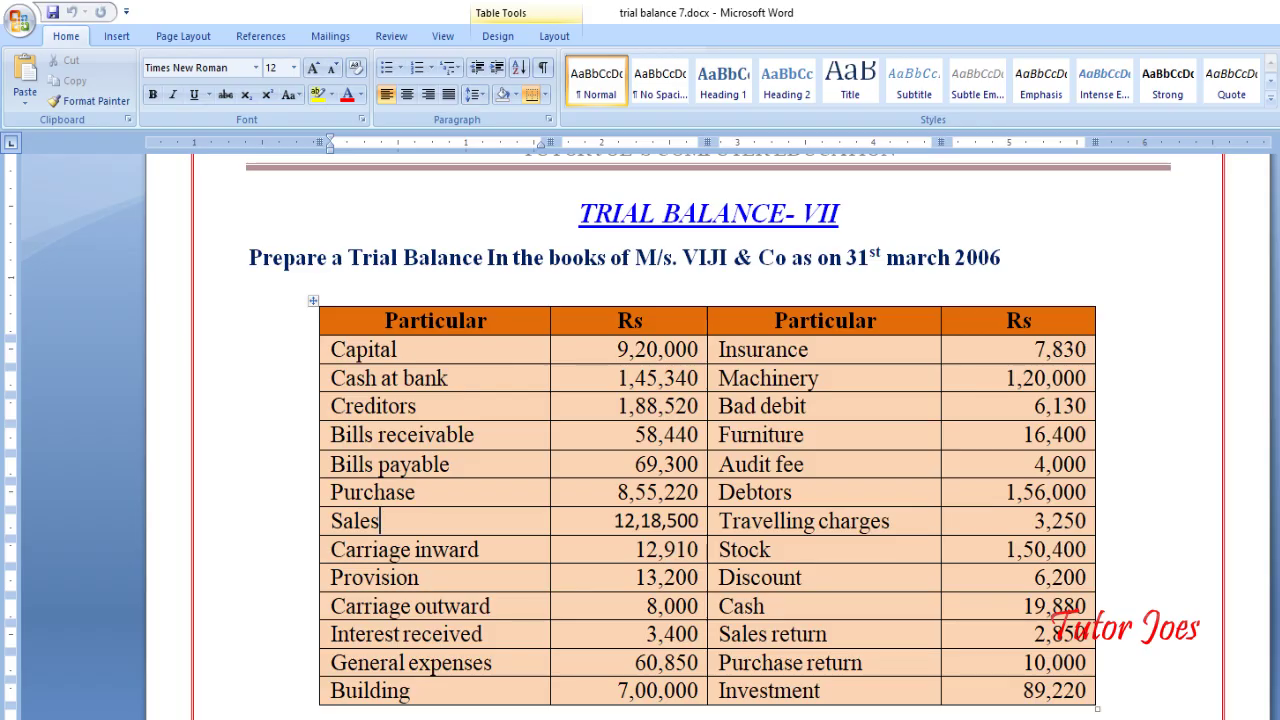
pyautogui.hotkey('alt', 'Tab')
# Step: Enter a 19,880 Dr opening balance for Cash, correcting a typo, and save it
pyautogui.write('19')
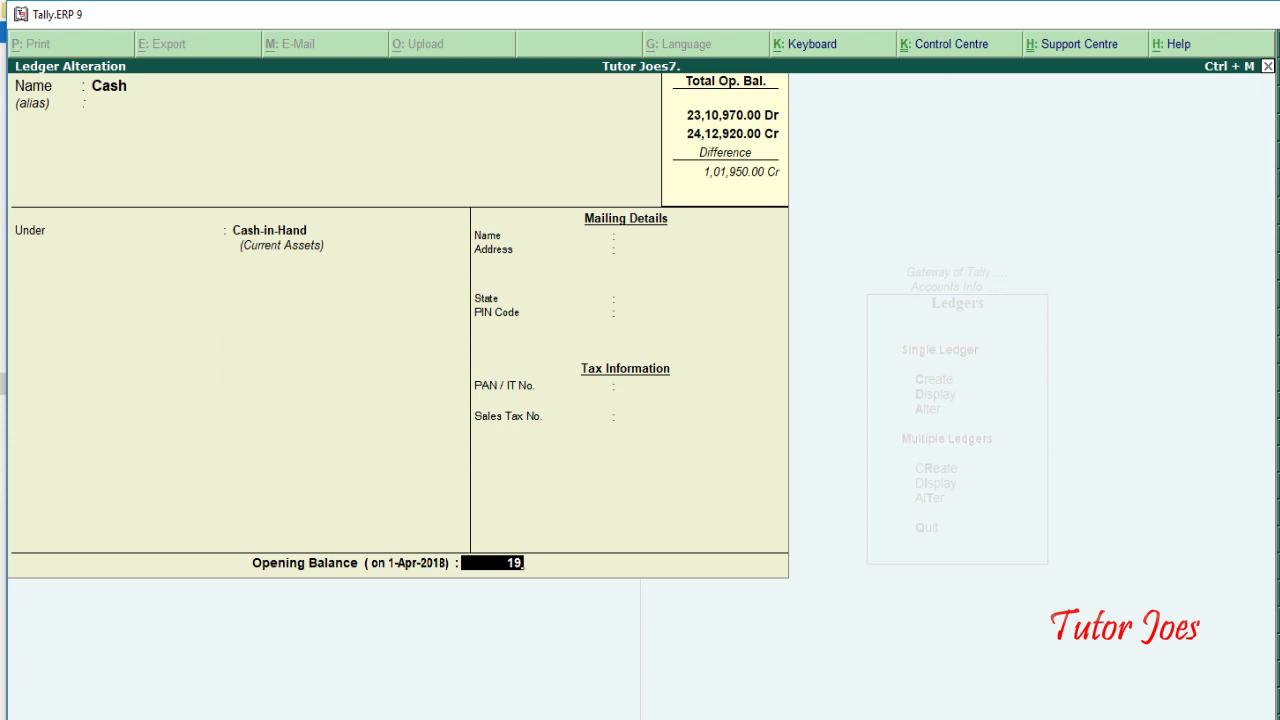
pyautogui.write('858')
pyautogui.press('BackSpace')
pyautogui.press('BackSpace')
pyautogui.write('80')
pyautogui.hotkey('alt', 'Tab')
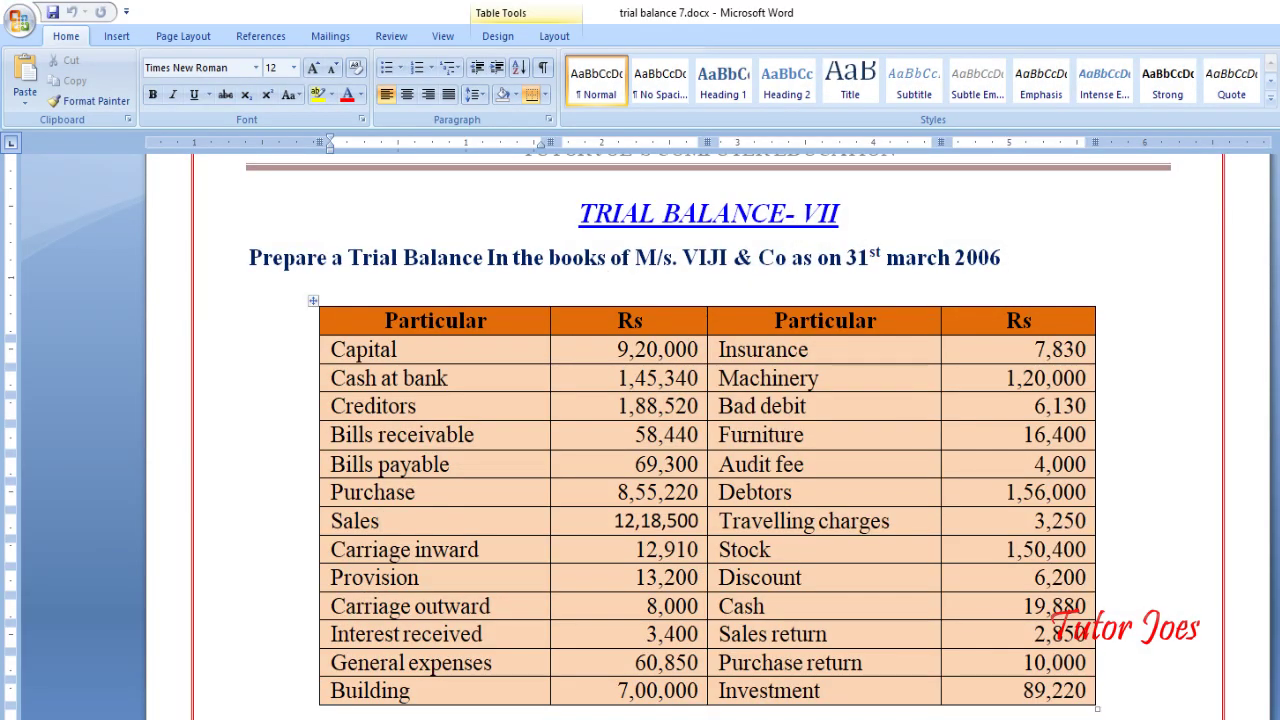
pyautogui.hotkey('alt', 'Tab')
pyautogui.press('Return')
pyautogui.press('Return')
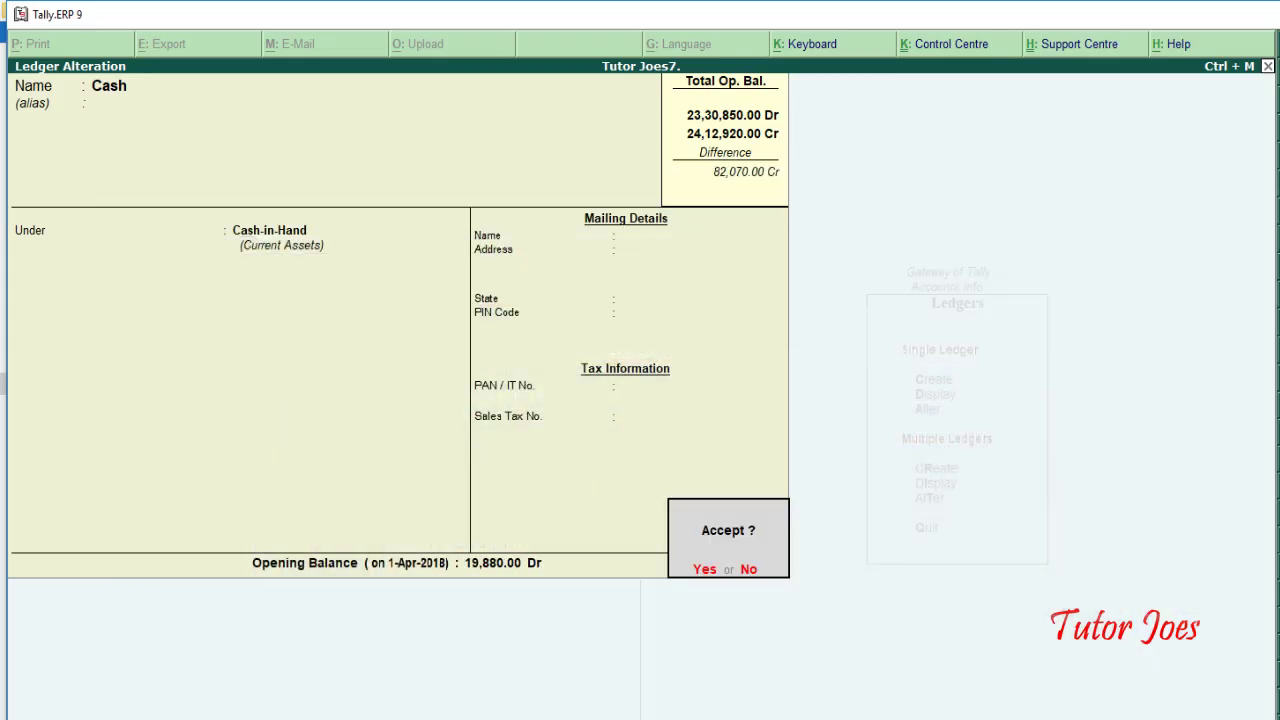
pyautogui.press('Return')
pyautogui.hotkey('alt', 'Tab')
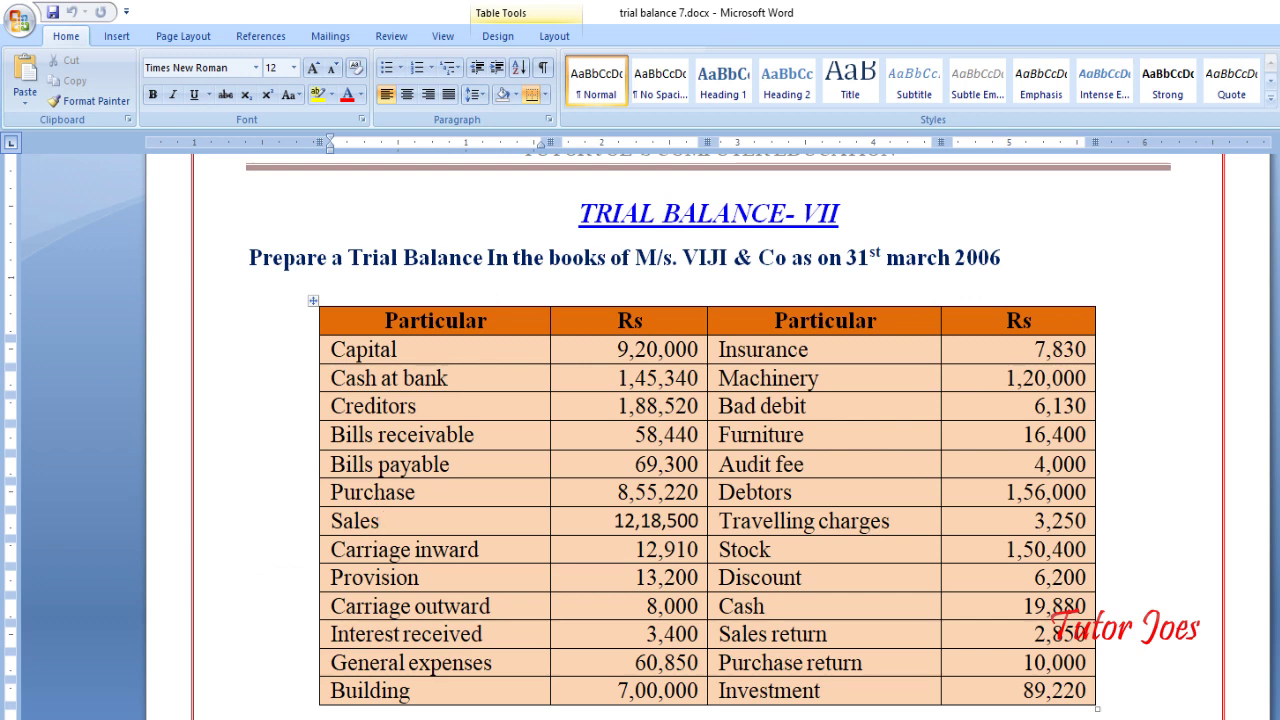
# Step: Start a new Sales Return ledger placed under Sales Accounts
pyautogui.hotkey('alt', 'Tab')
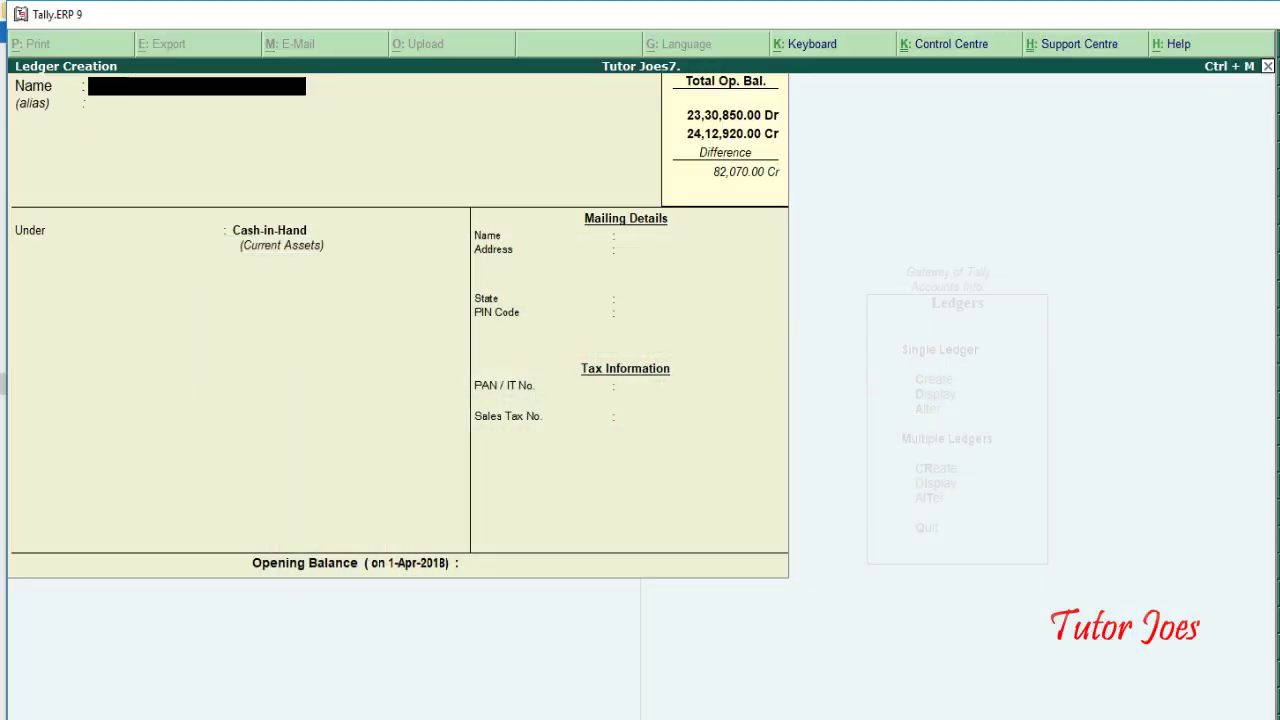
pyautogui.write('Sales Re')
pyautogui.write('turn')
pyautogui.press('Return')
pyautogui.press('Return')
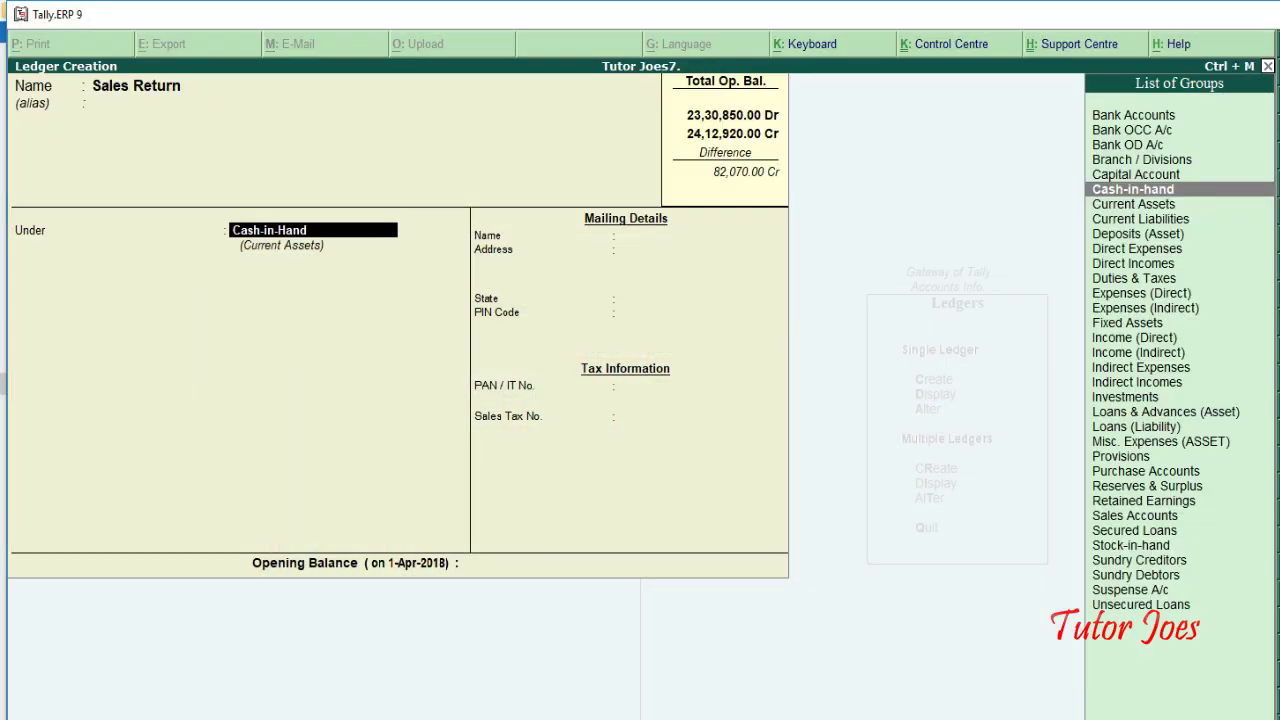
pyautogui.write('Sa')
pyautogui.press('Return')
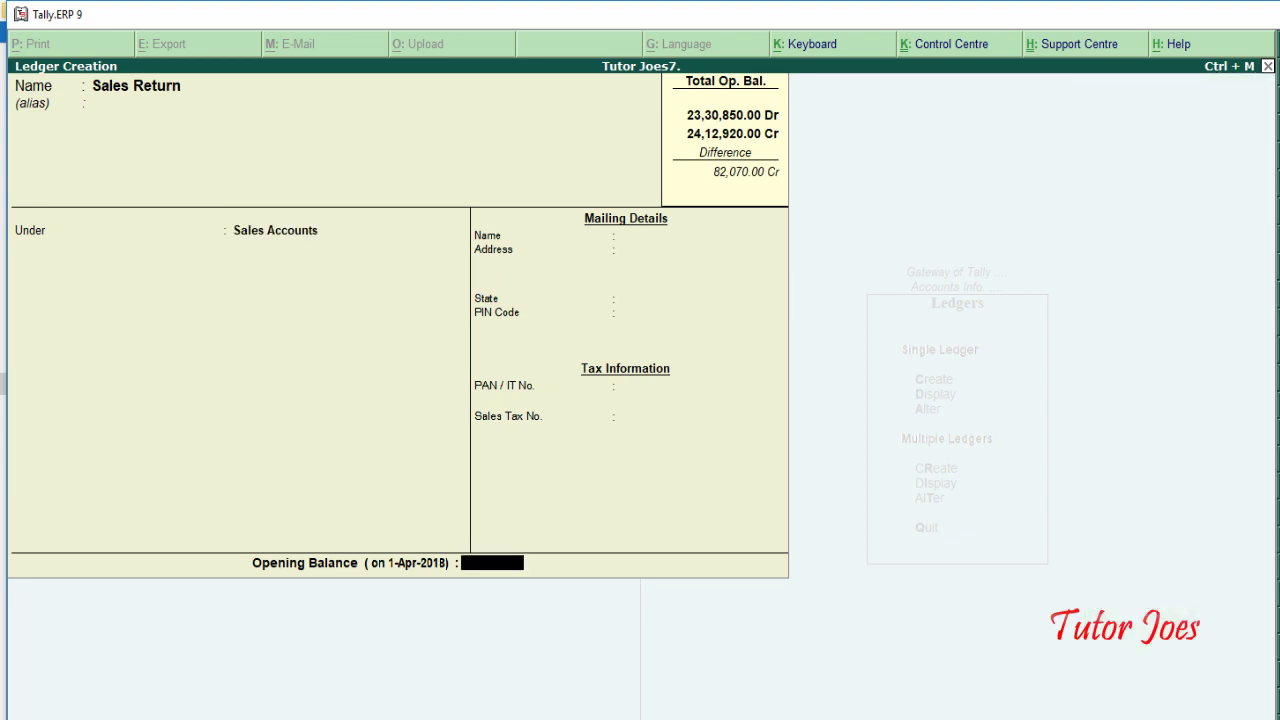
# Step: Give Sales Return a 2,850 Dr opening balance and save the ledger
pyautogui.hotkey('alt', 'Tab')
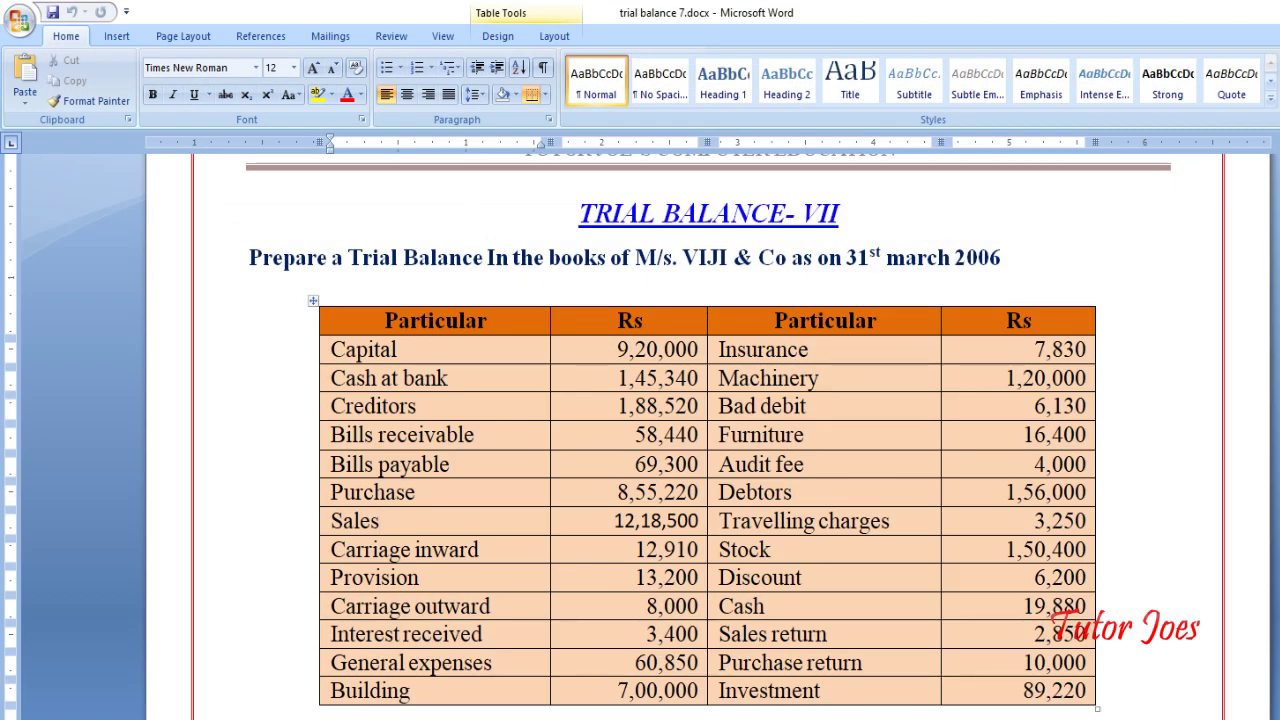
pyautogui.hotkey('alt', 'Tab')
pyautogui.write('2')
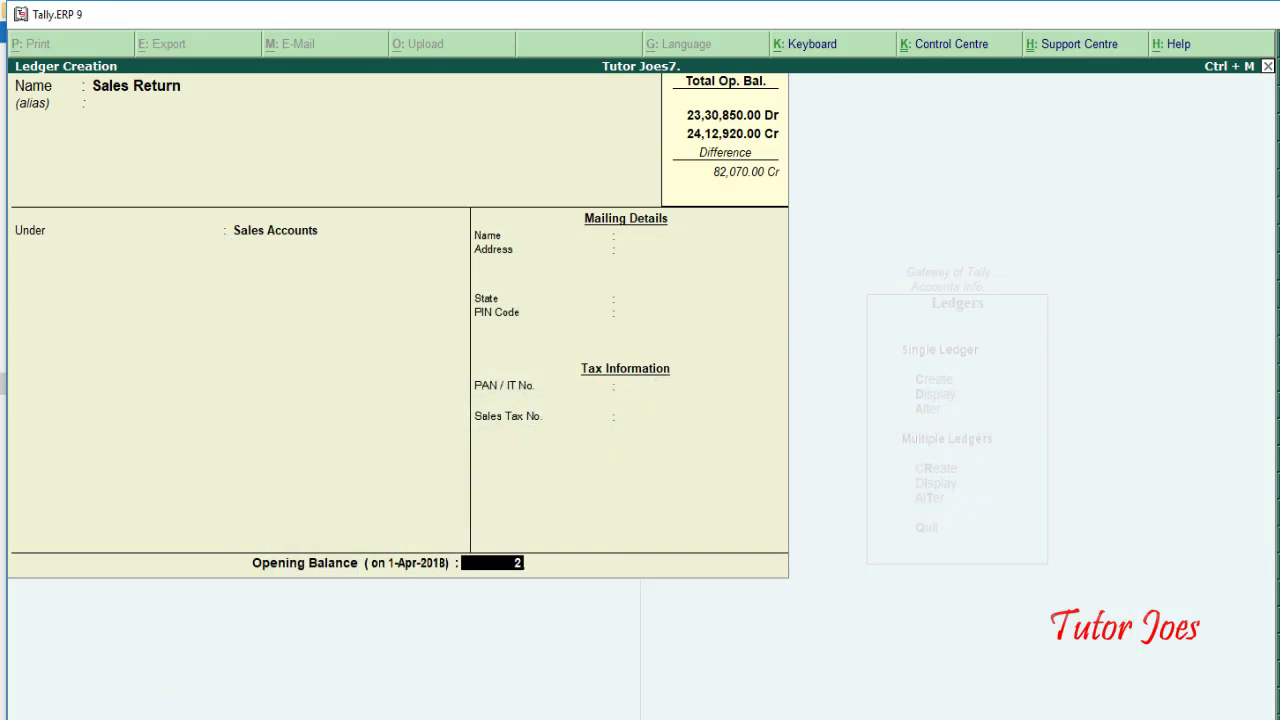
pyautogui.write(',850')
pyautogui.press('Return')
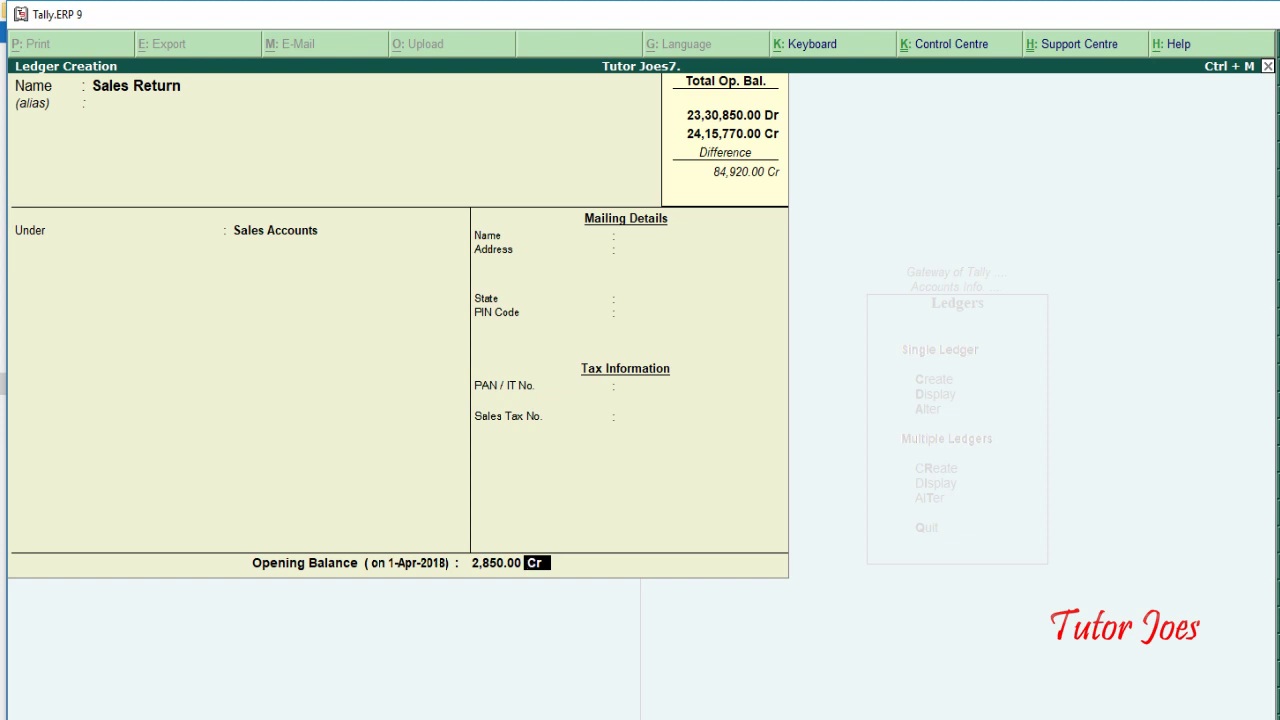
pyautogui.write('d')
pyautogui.press('Return')
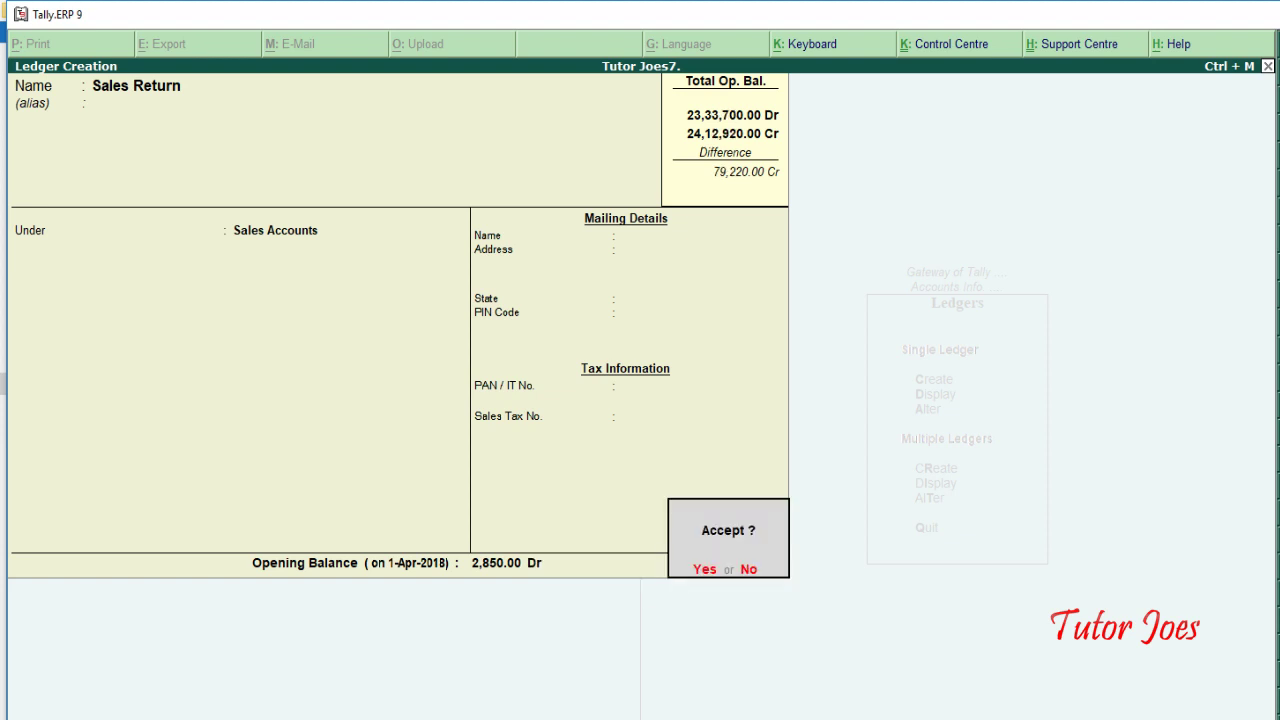
pyautogui.press('Return')
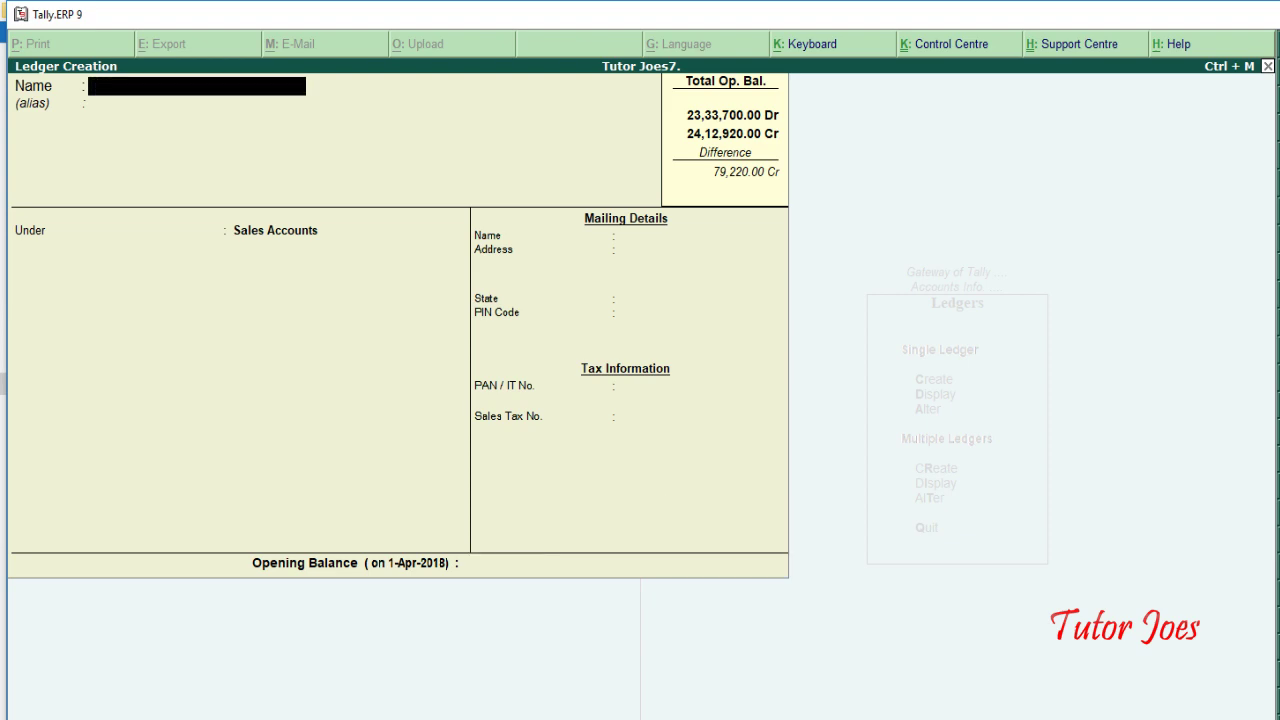
# Step: Create a Purchase Return ledger under Purchase Accounts with a 10,000 Cr opening balance
pyautogui.hotkey('alt', 'Tab')
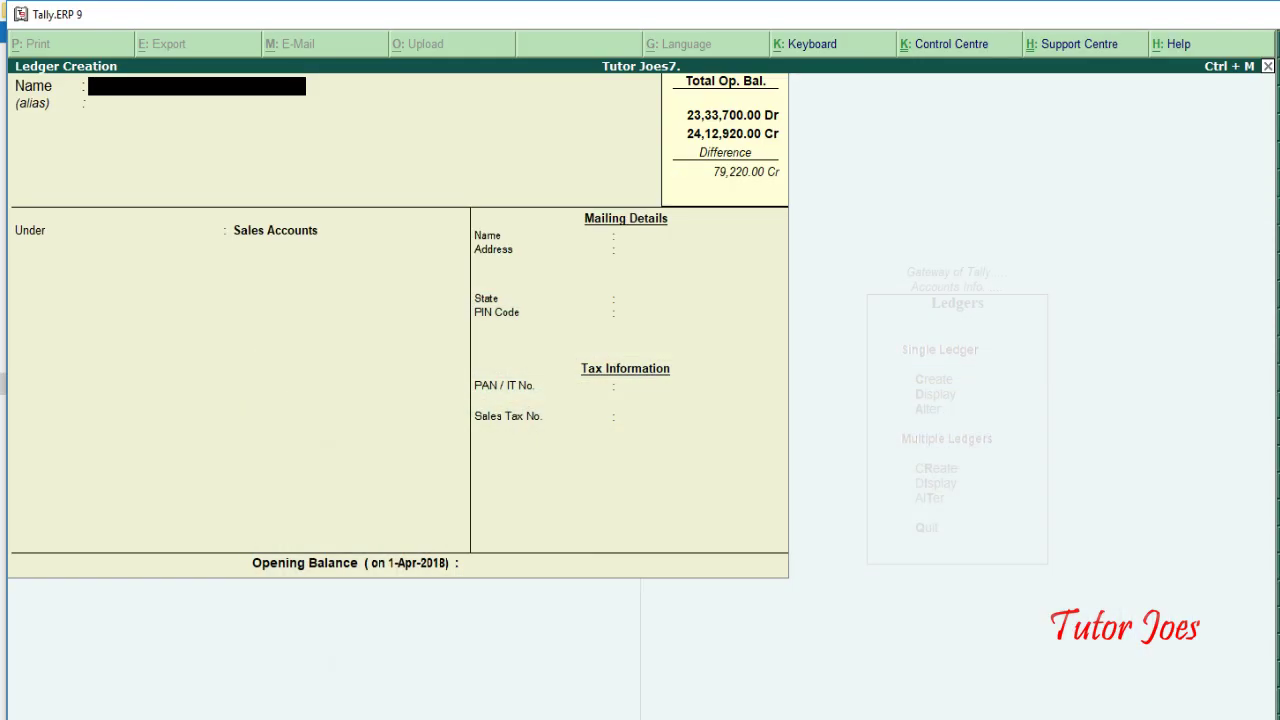
pyautogui.write('Pu')
pyautogui.write('rchase')
pyautogui.write(' Return')
pyautogui.press('Return')
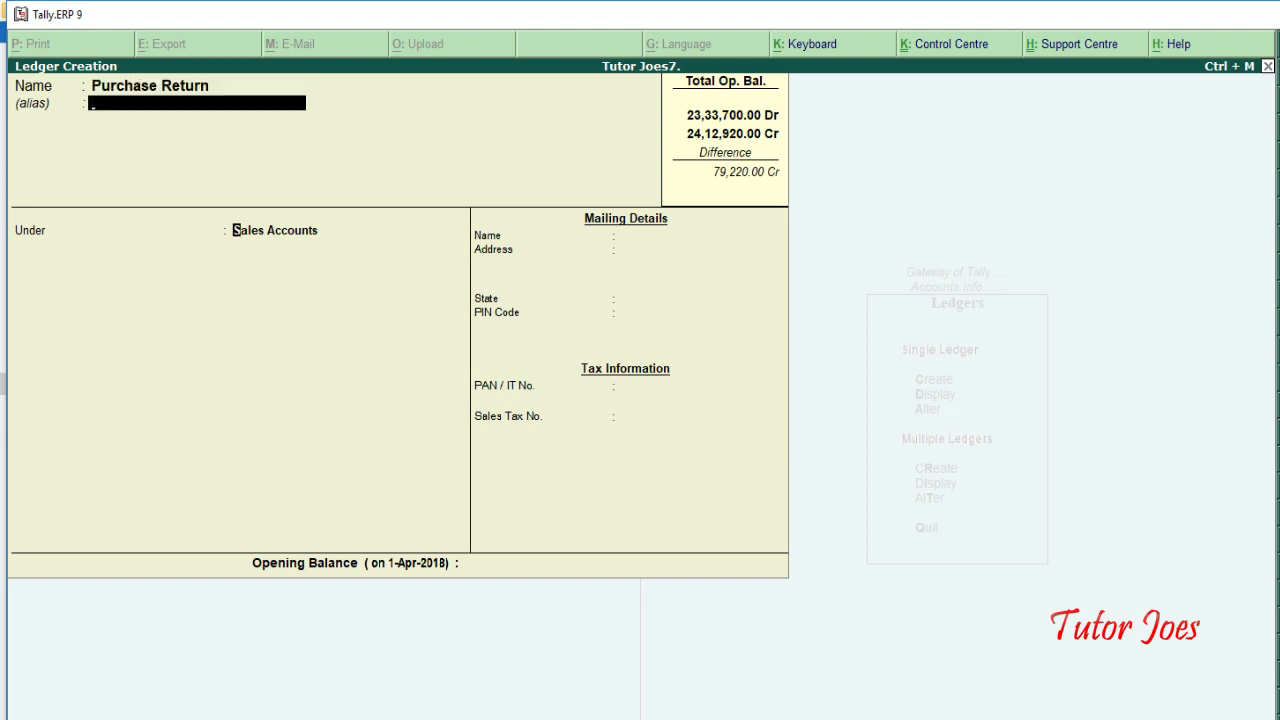
pyautogui.press('Return')
pyautogui.write('Pur')
pyautogui.press('Return')
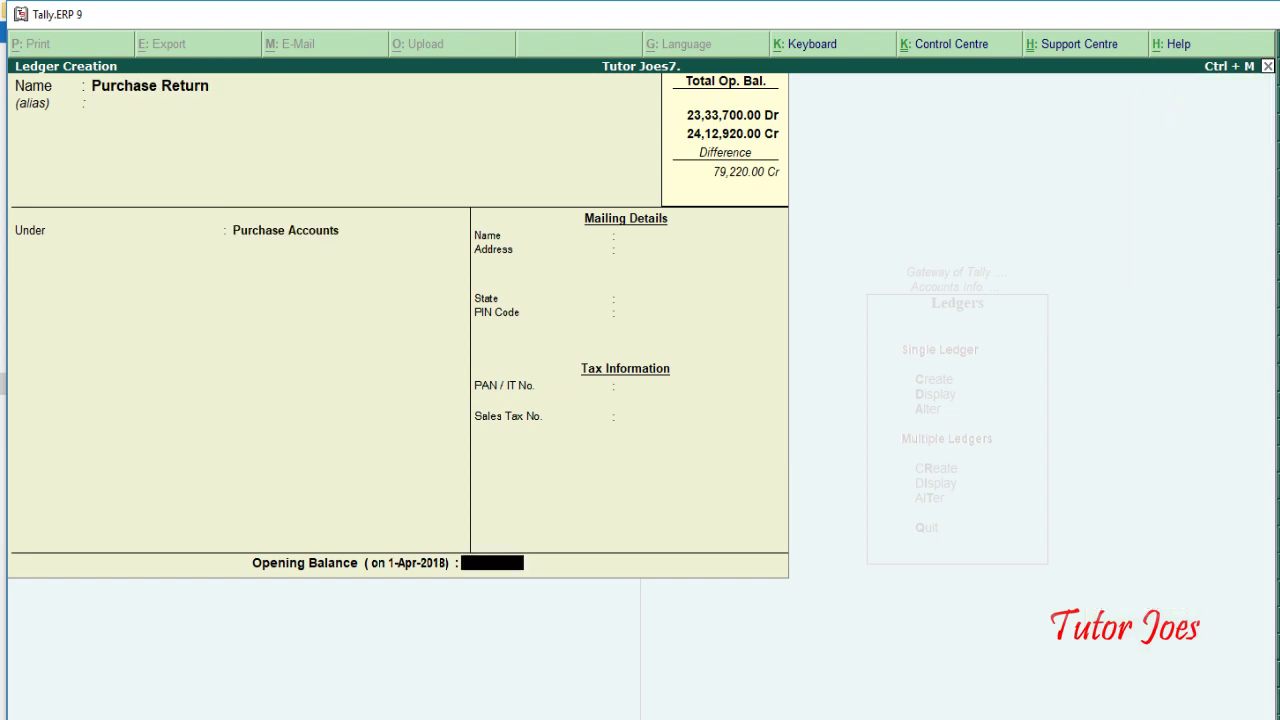
pyautogui.write('10,000')
pyautogui.press('Return')
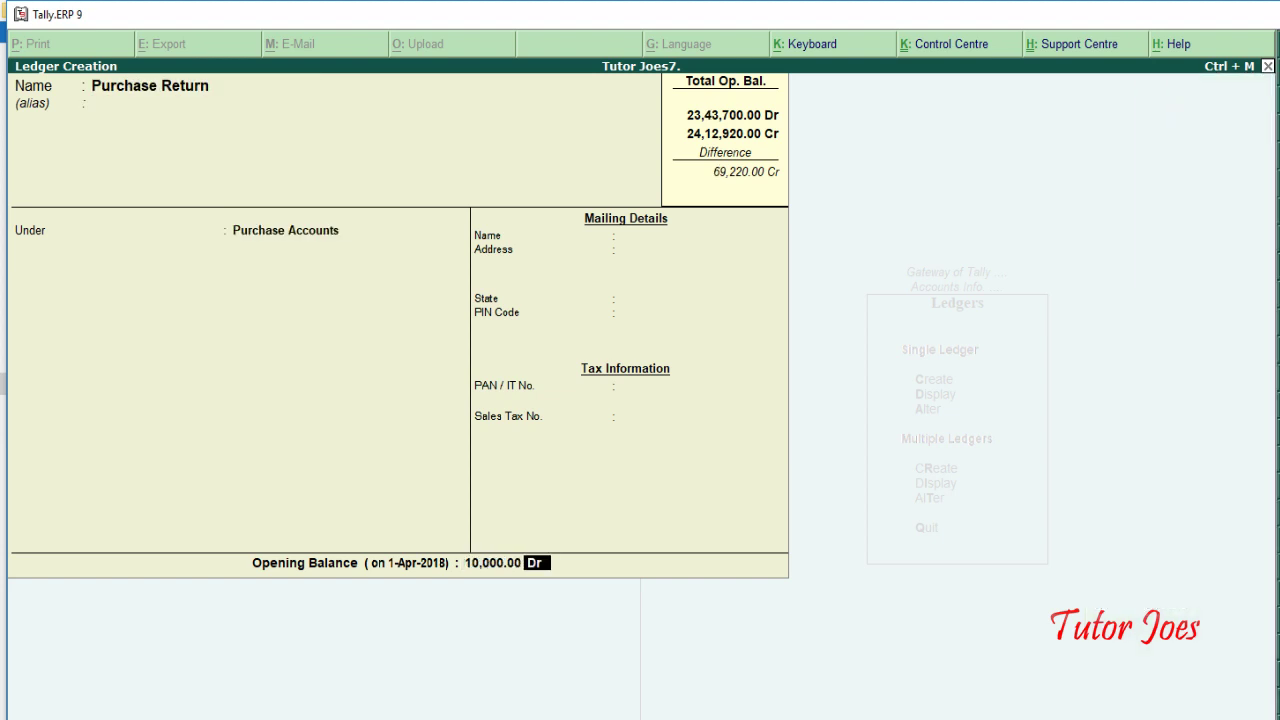
pyautogui.write('cr')
pyautogui.press('Return')
pyautogui.press('Return')
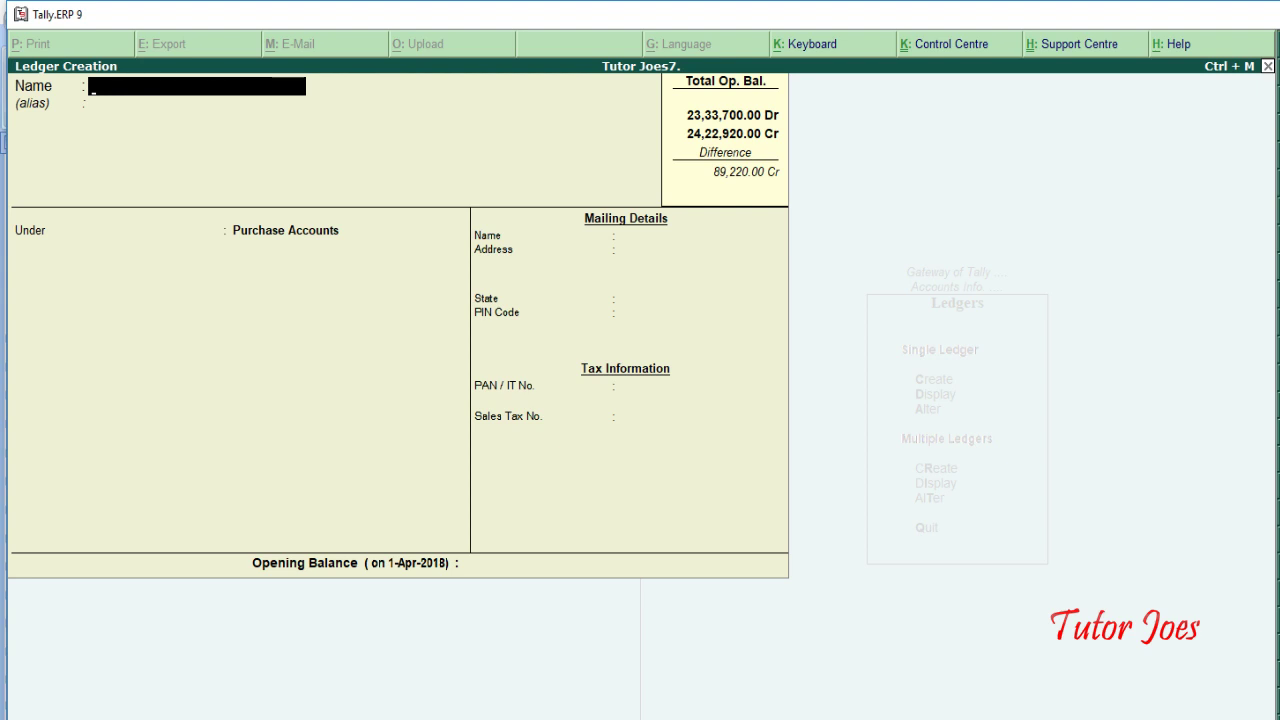
# Step: Name the new ledger Investment, fixing several typing slips along the way
pyautogui.write('Inc')
pyautogui.press('BackSpace')
pyautogui.write('ver')
pyautogui.press('BackSpace')
pyautogui.write('s')
pyautogui.write('tmeny')
pyautogui.press('BackSpace')
pyautogui.press('BackSpace')
pyautogui.write('t')
pyautogui.press('BackSpace')
pyautogui.write('nt')
pyautogui.press('Return')
# Step: Put Investment under Investments with 89,220 Dr, then copy Word's 24,22,920 expected total
pyautogui.press('Return')
pyautogui.write('Inv')
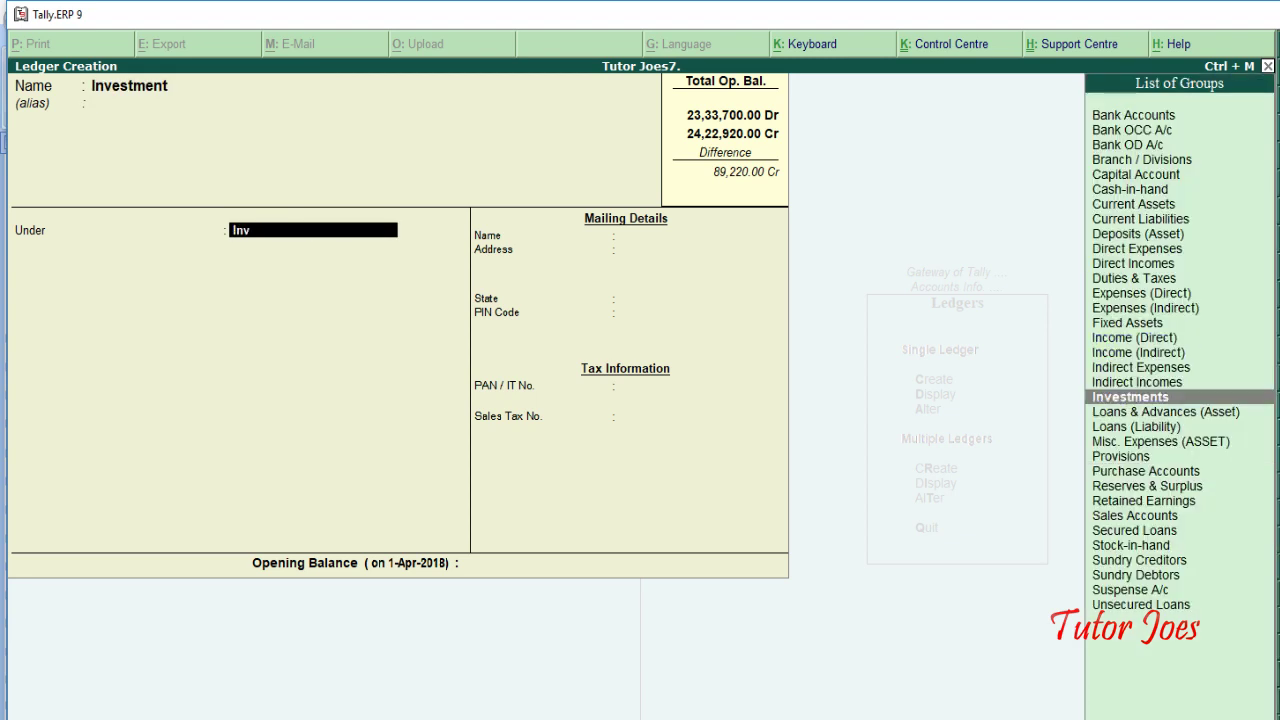
pyautogui.press('Return')
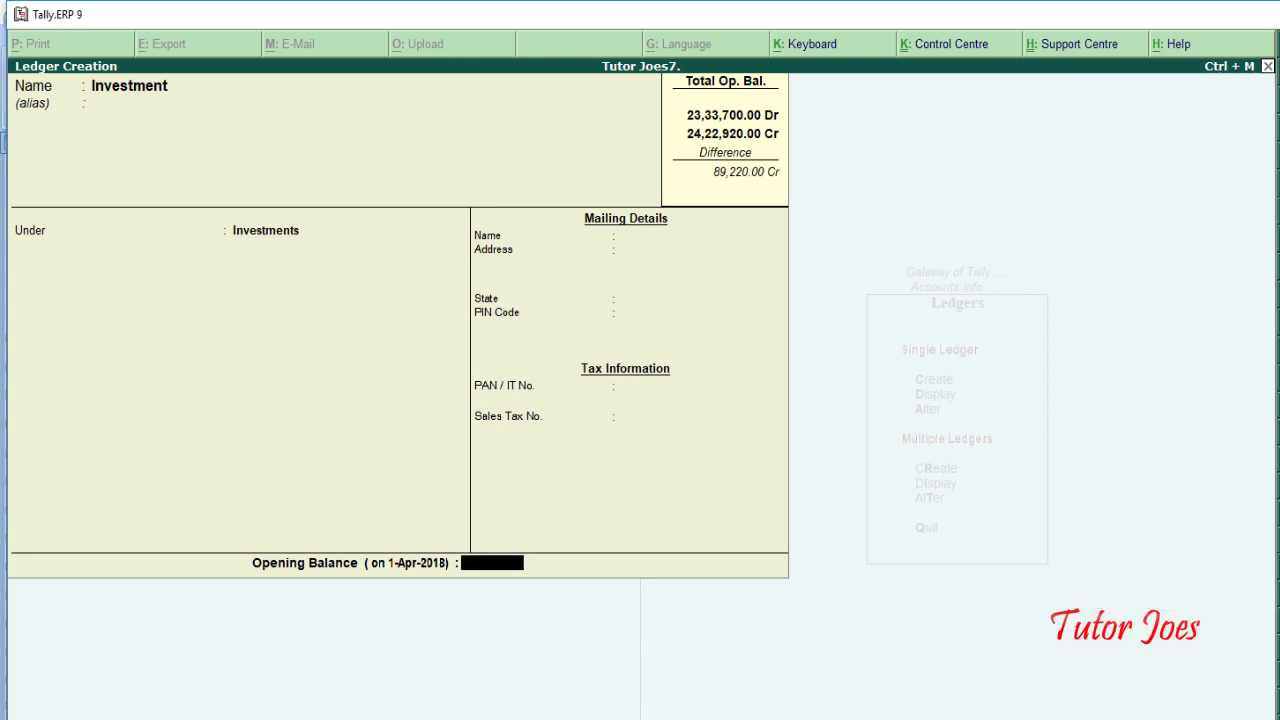
pyautogui.write('89,220')
pyautogui.press('Return')
pyautogui.press('Return')
pyautogui.press('Return')
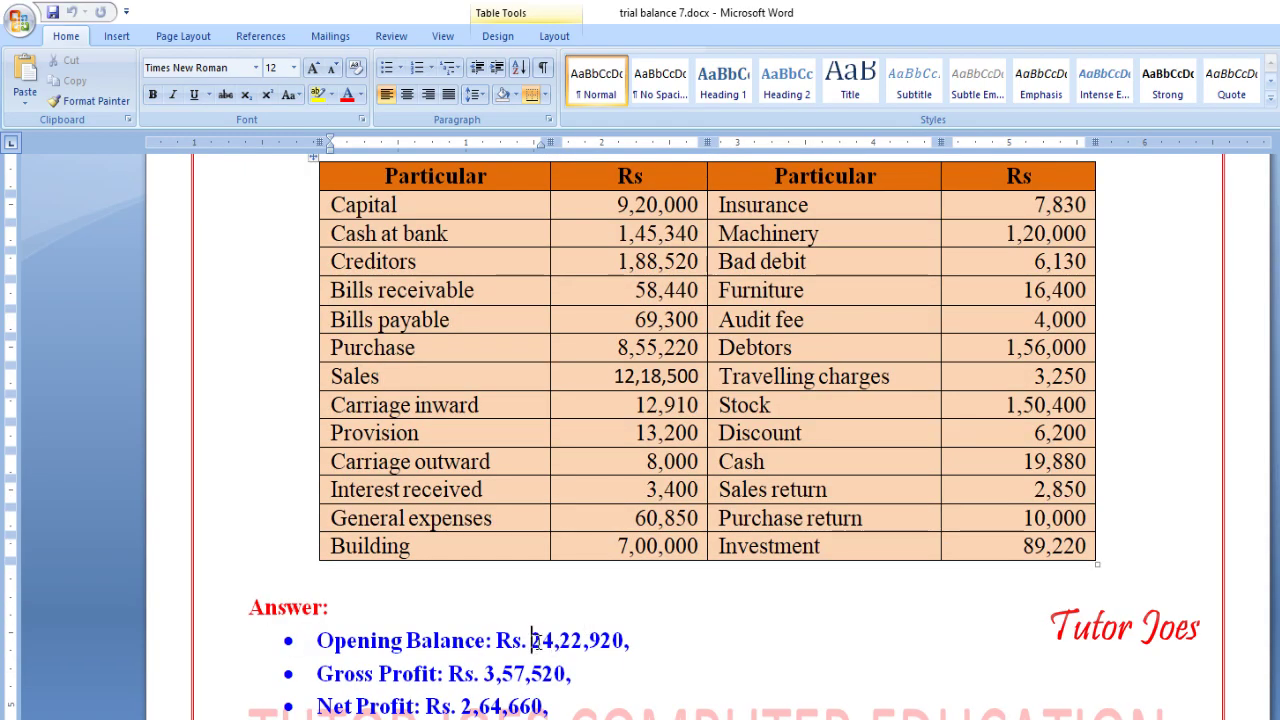
pyautogui.moveTo(530, 648); pyautogui.dragTo(636, 648)
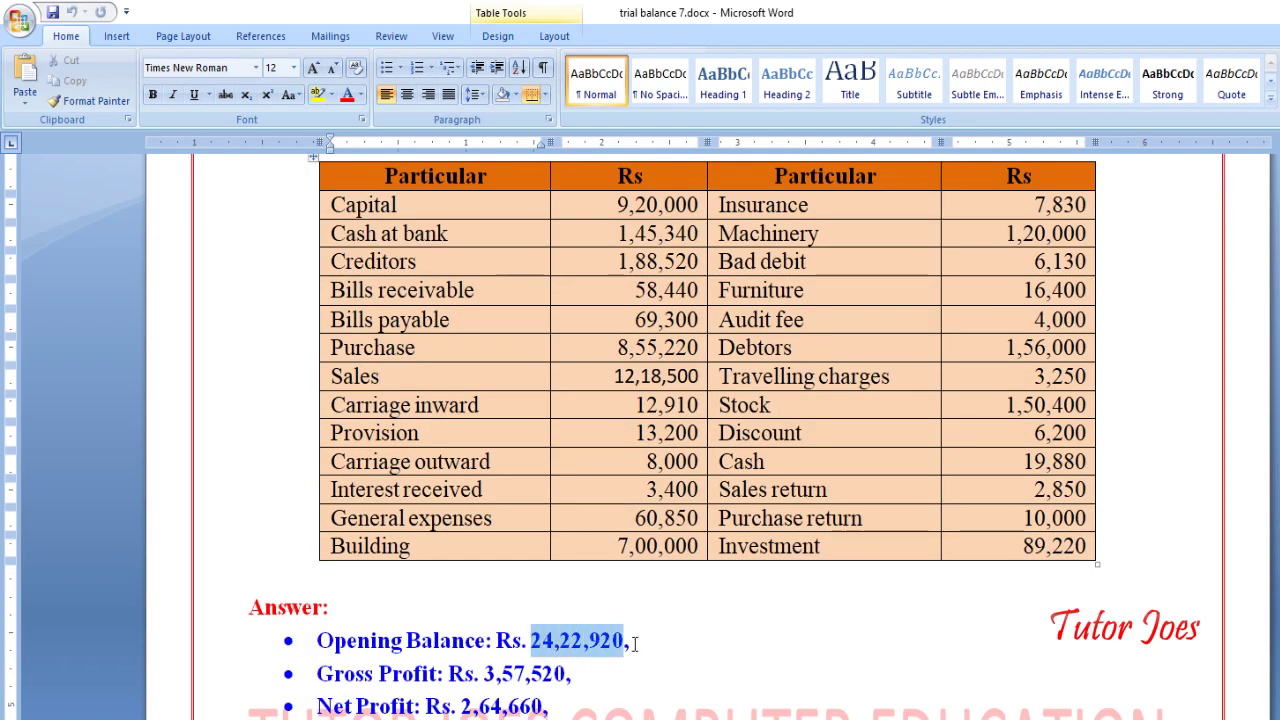
pyautogui.hotkey('ctrl', 'c')
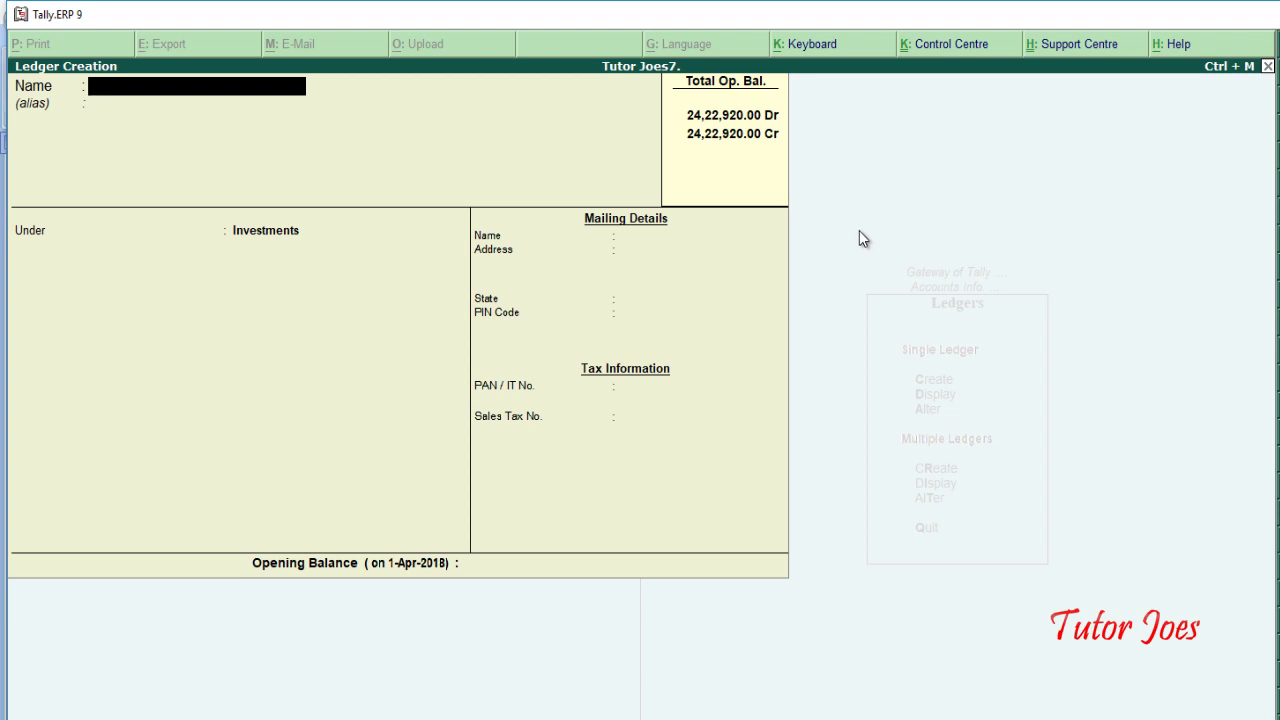
# Step: Quit ledger creation and return to the Gateway of Tally
pyautogui.press('Escape')
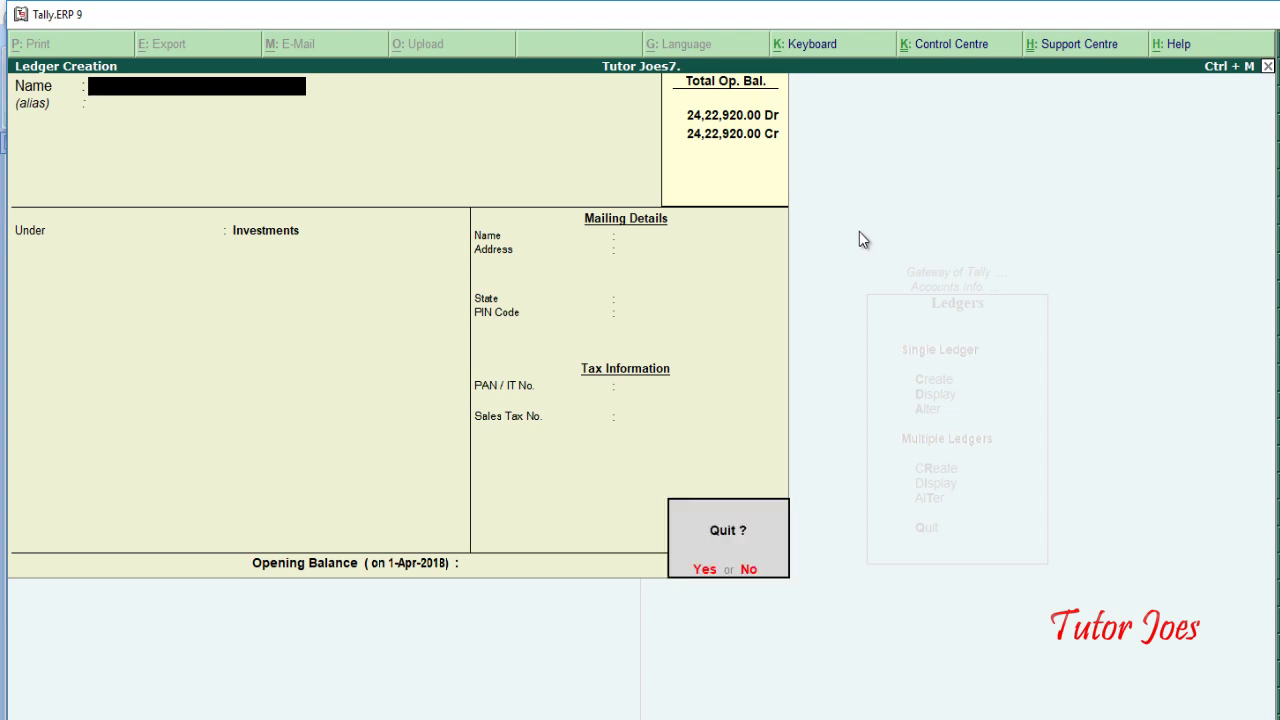
pyautogui.press('Return')
pyautogui.press('Escape')
pyautogui.press('Escape')
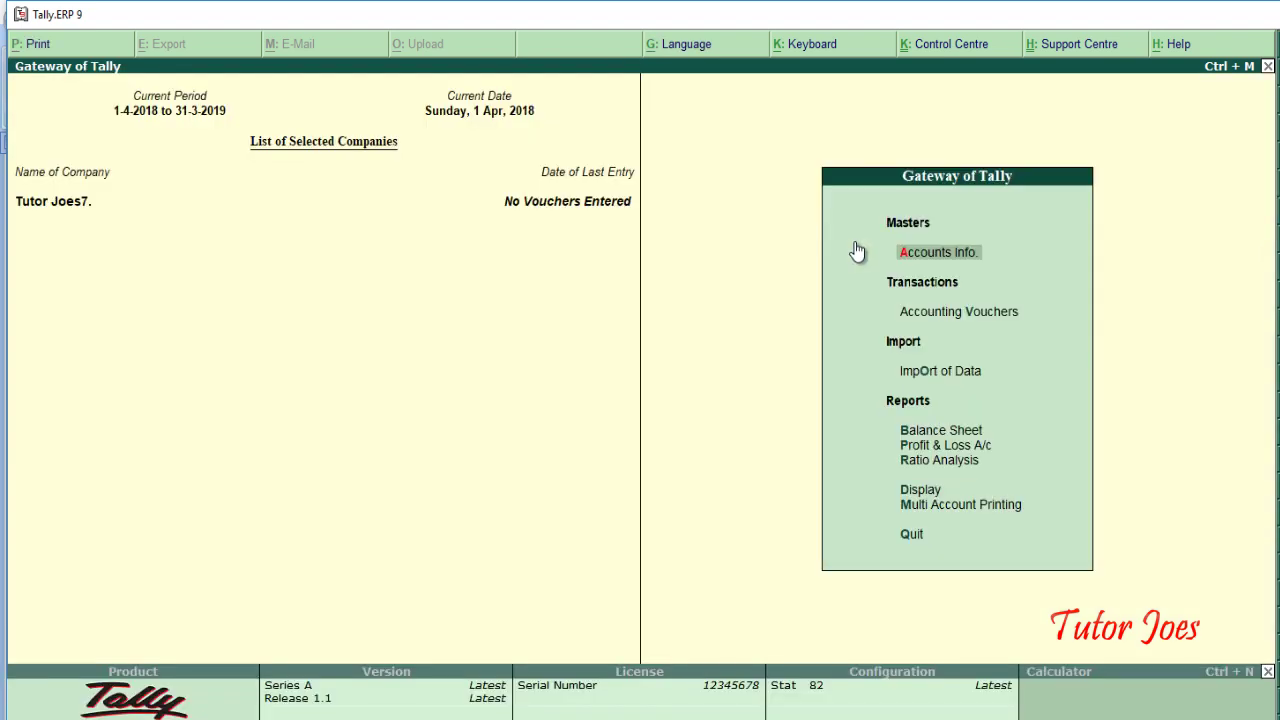
# Step: Review the detailed Profit & Loss A/c (net profit 2,64,660) against Word's answers
pyautogui.press('Down')
pyautogui.press('Down')
pyautogui.press('Down')
pyautogui.press('Down')
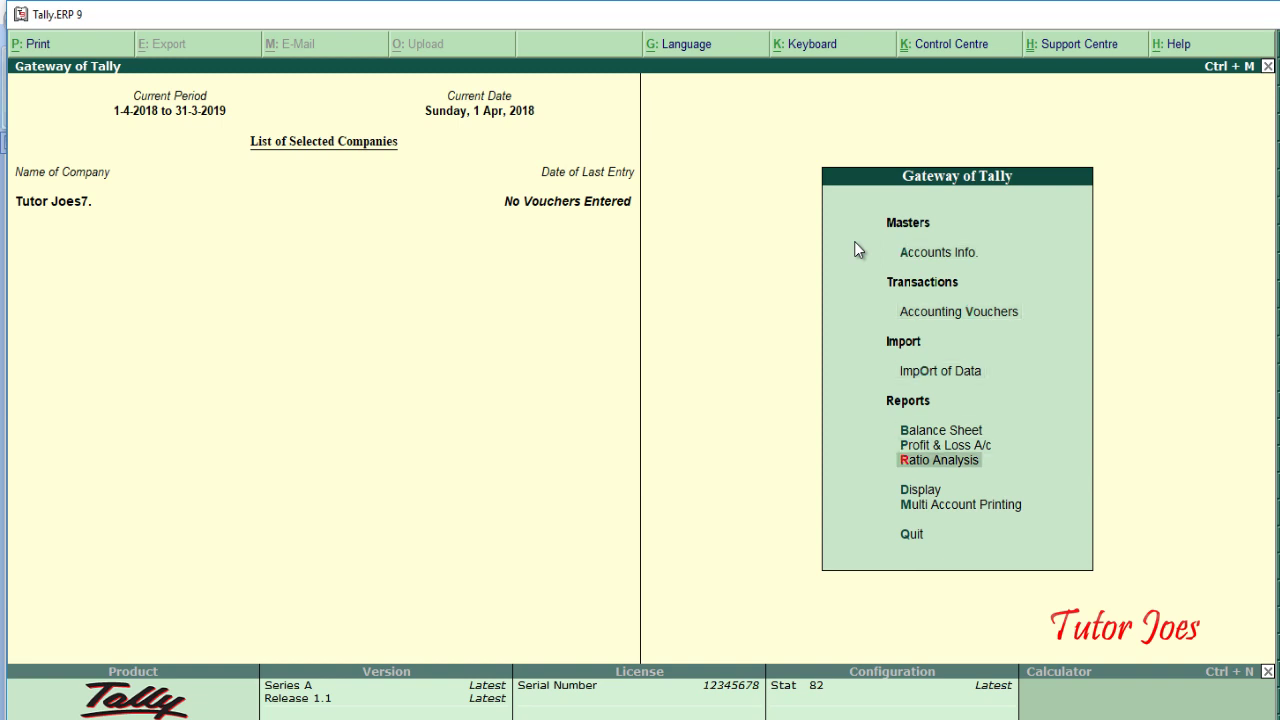
pyautogui.press('Up')
pyautogui.press('Return')
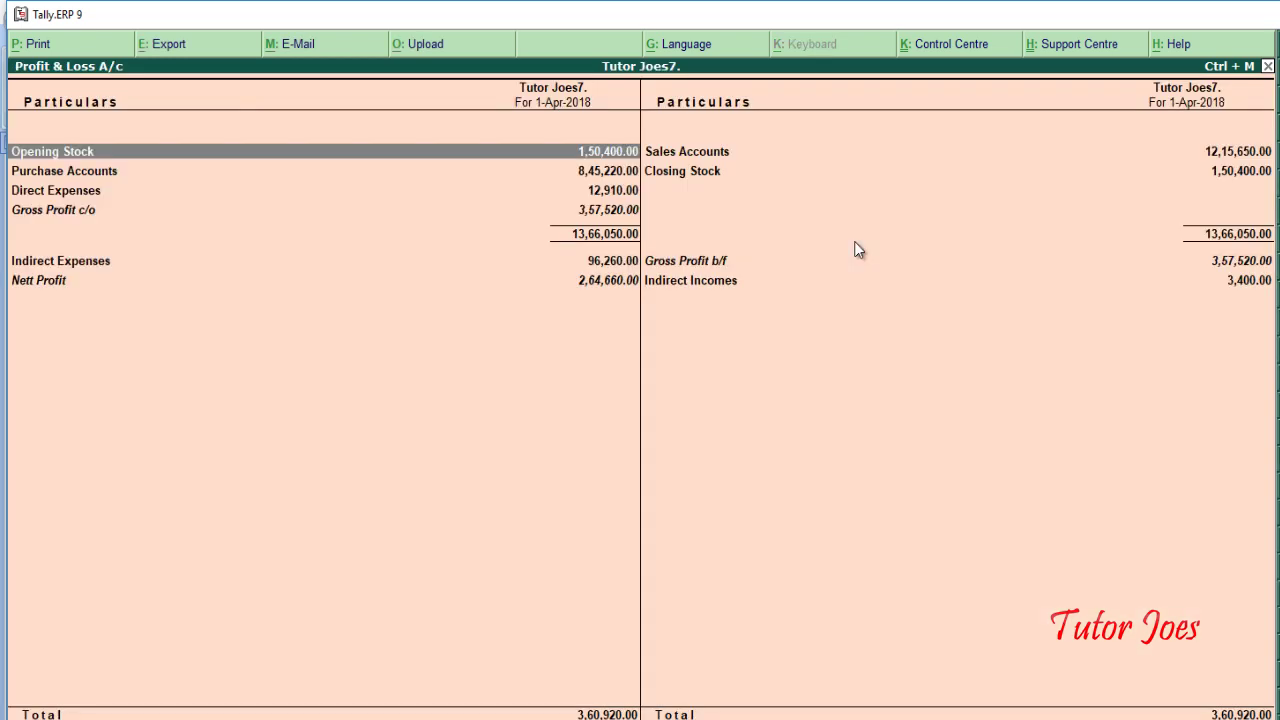
pyautogui.hotkey('alt', 'F1')
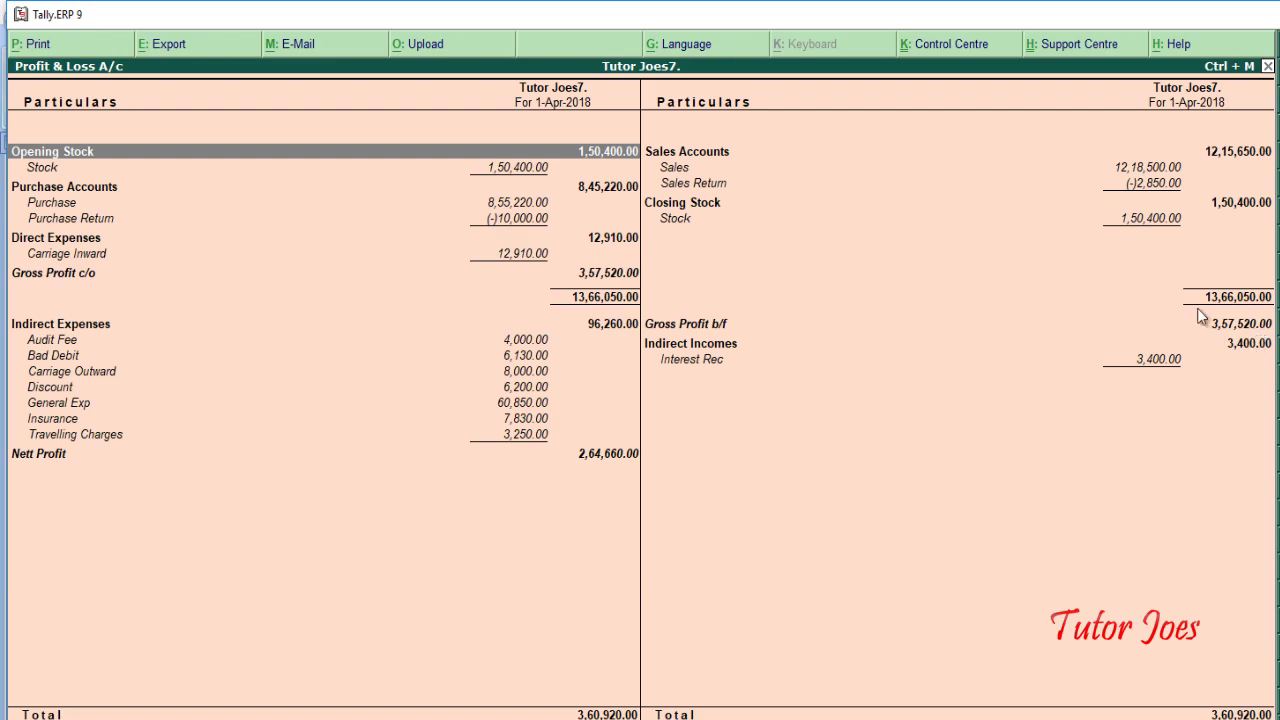
pyautogui.hotkey('alt', 'Tab')
pyautogui.scroll(-1, 632, 714)
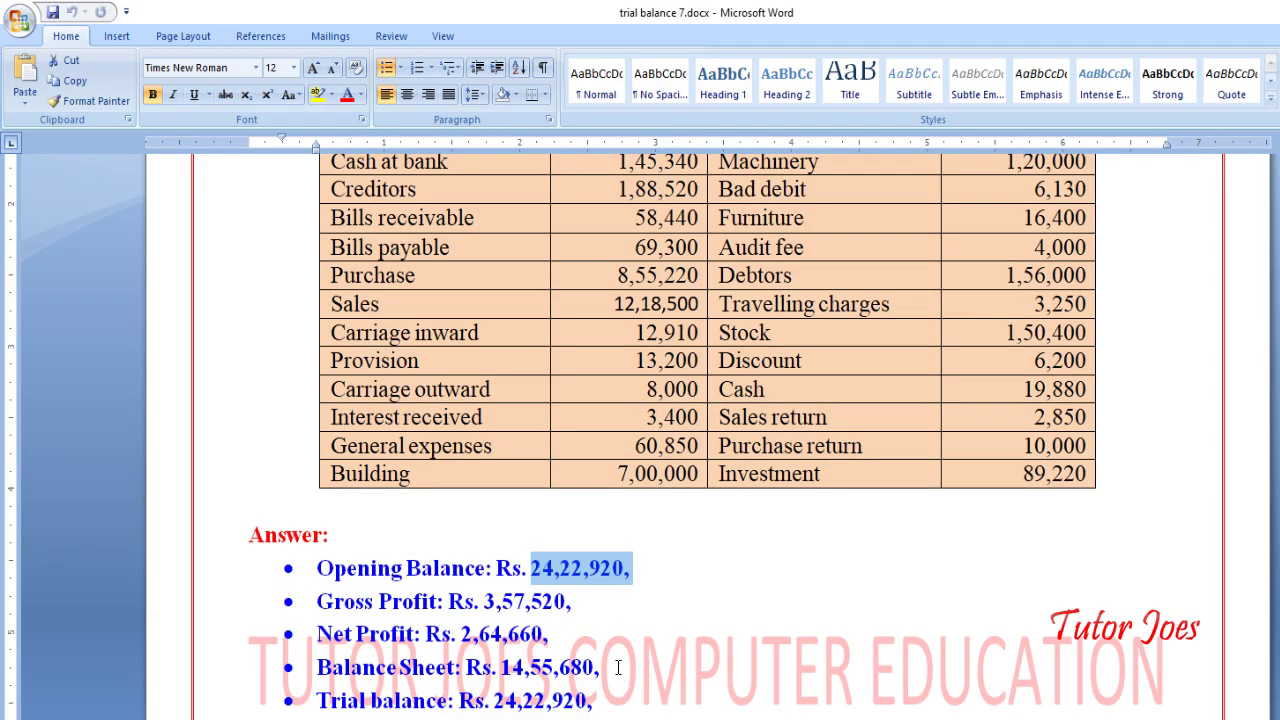
pyautogui.moveTo(574, 601)
pyautogui.mouseDown()
pyautogui.moveTo(478, 603)
pyautogui.moveTo(572, 648)
pyautogui.mouseUp()
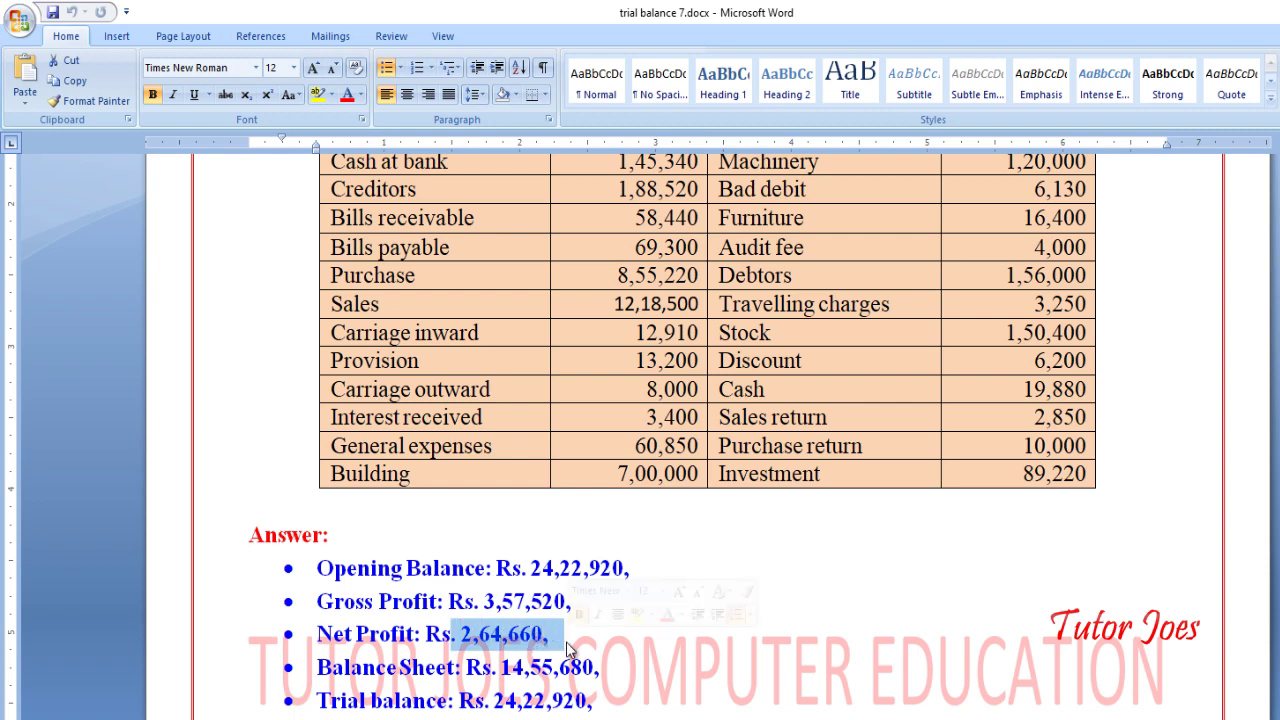
pyautogui.hotkey('alt', 'Tab')
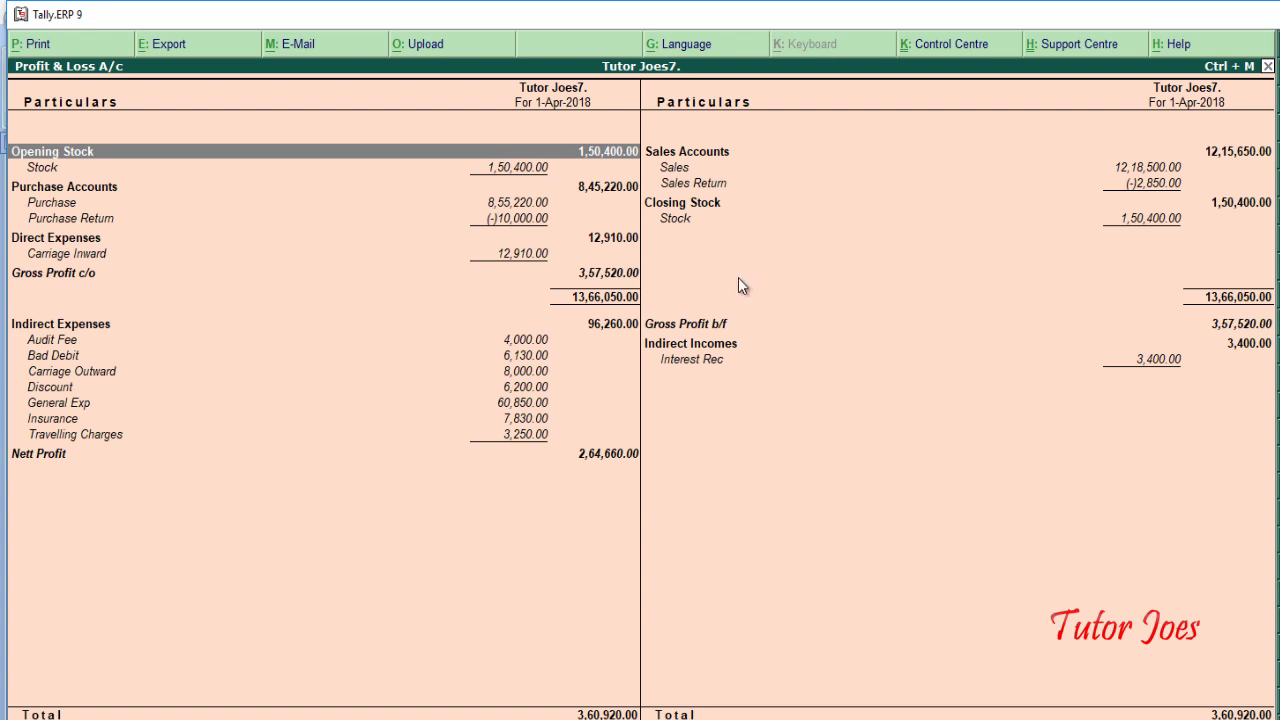
pyautogui.press('Escape')
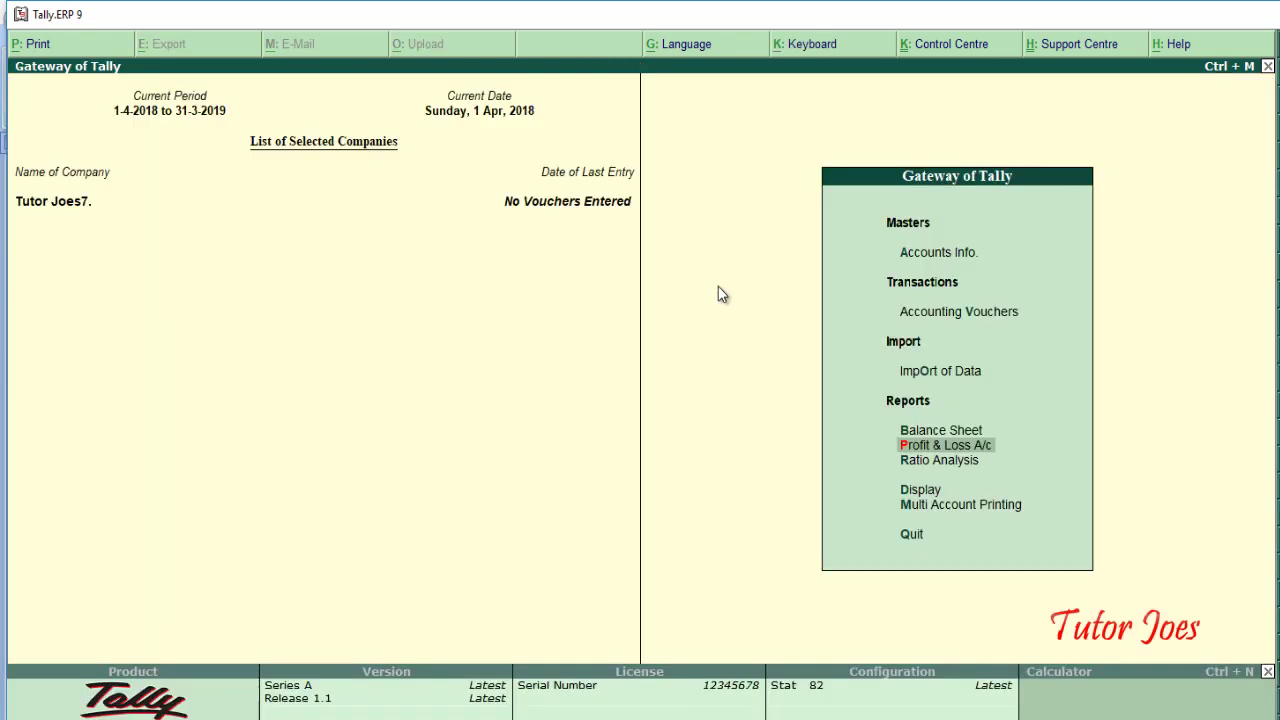
pyautogui.press('Up')
pyautogui.press('Return')
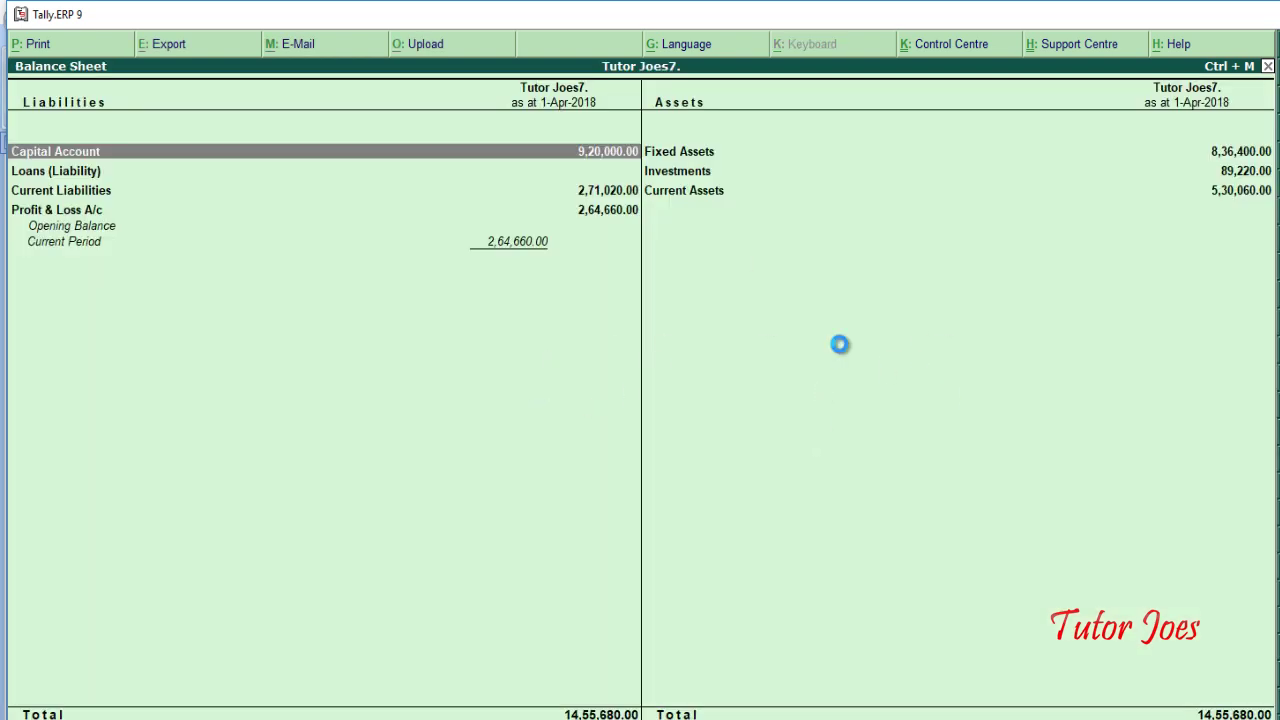
pyautogui.hotkey('alt', 'F1')
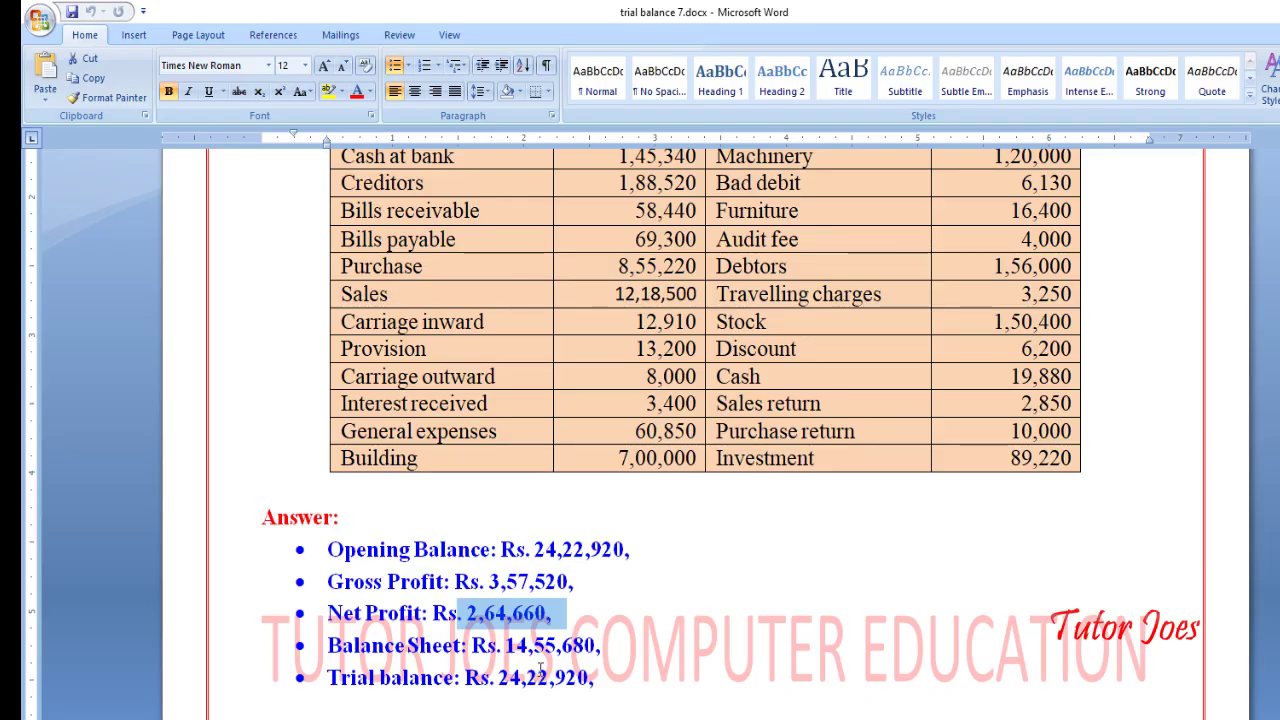
pyautogui.click(548, 648)
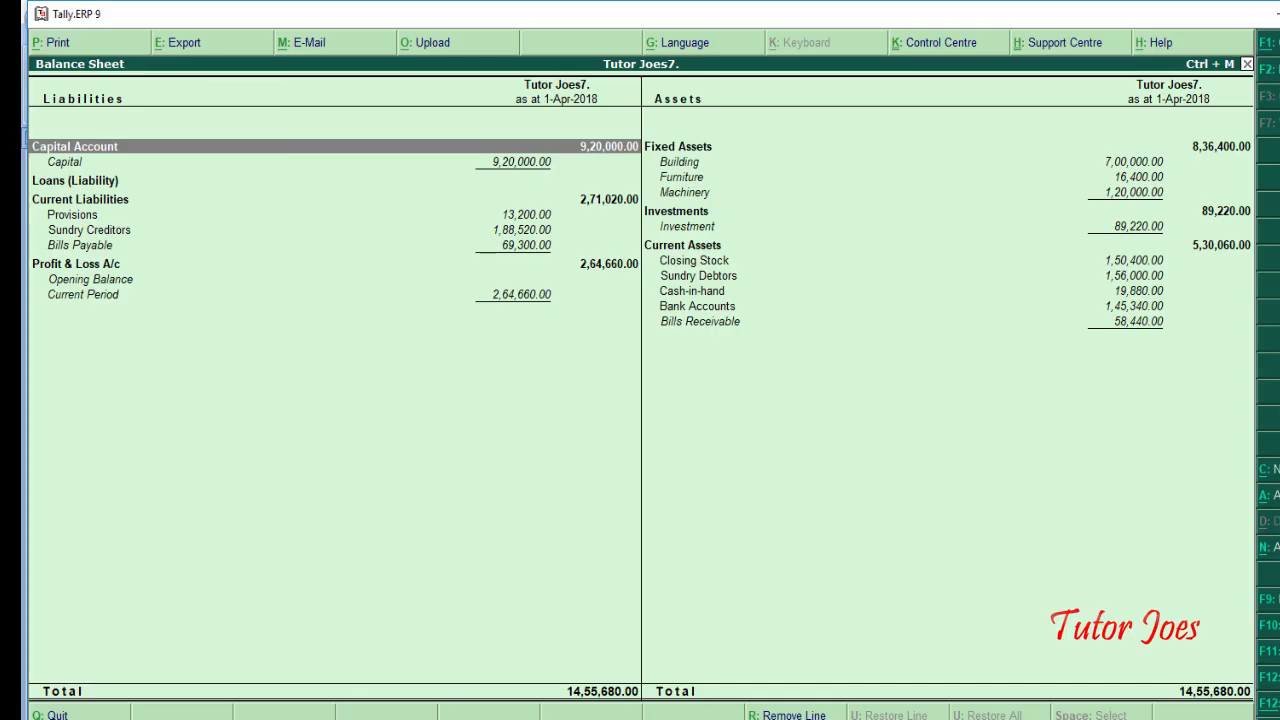
pyautogui.press('Escape')
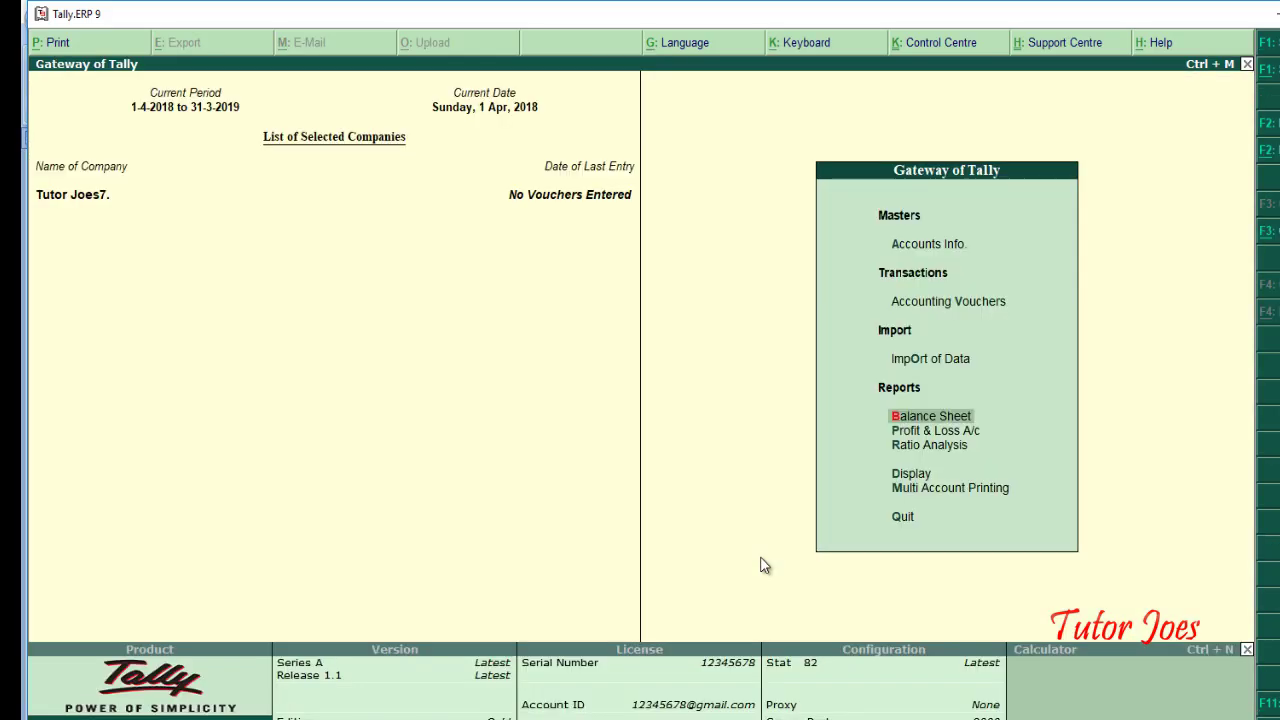
# Step: Open the detailed Trial Balance and compare its 24,22,920.00 totals with Word's answer
pyautogui.press('Down')
pyautogui.press('Down')
pyautogui.press('Down')
pyautogui.press('Return')
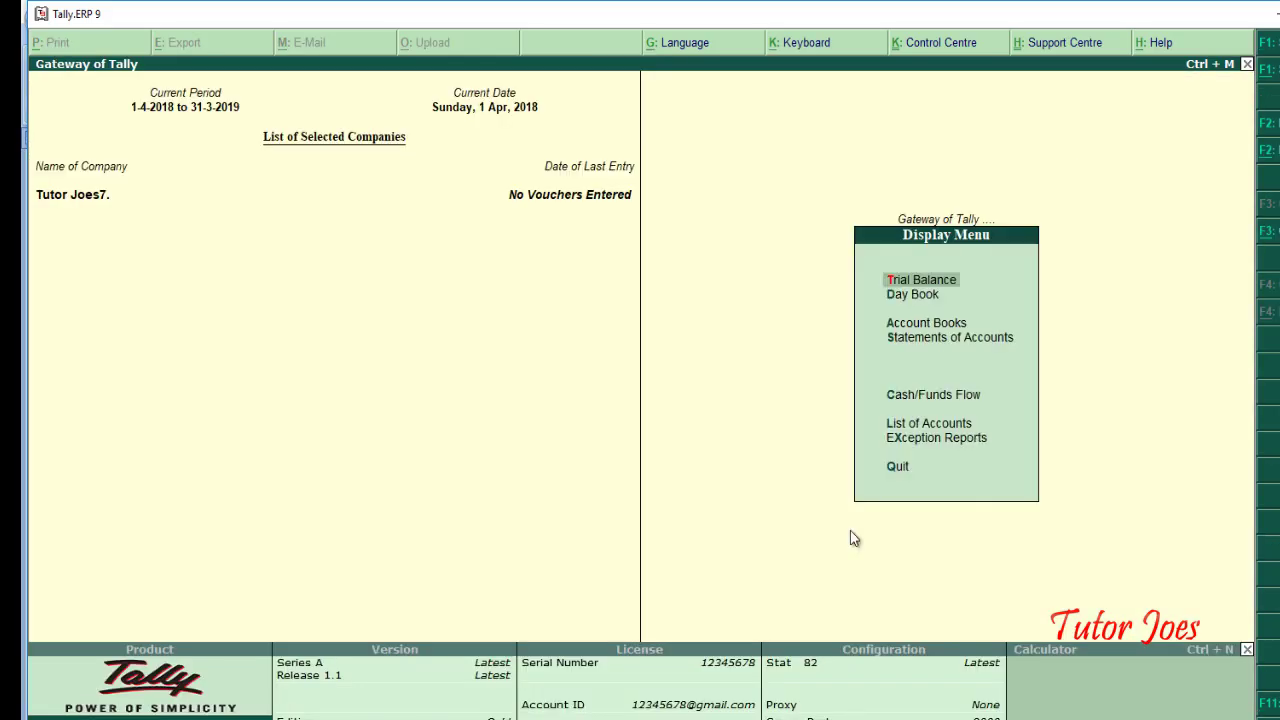
pyautogui.press('Return')
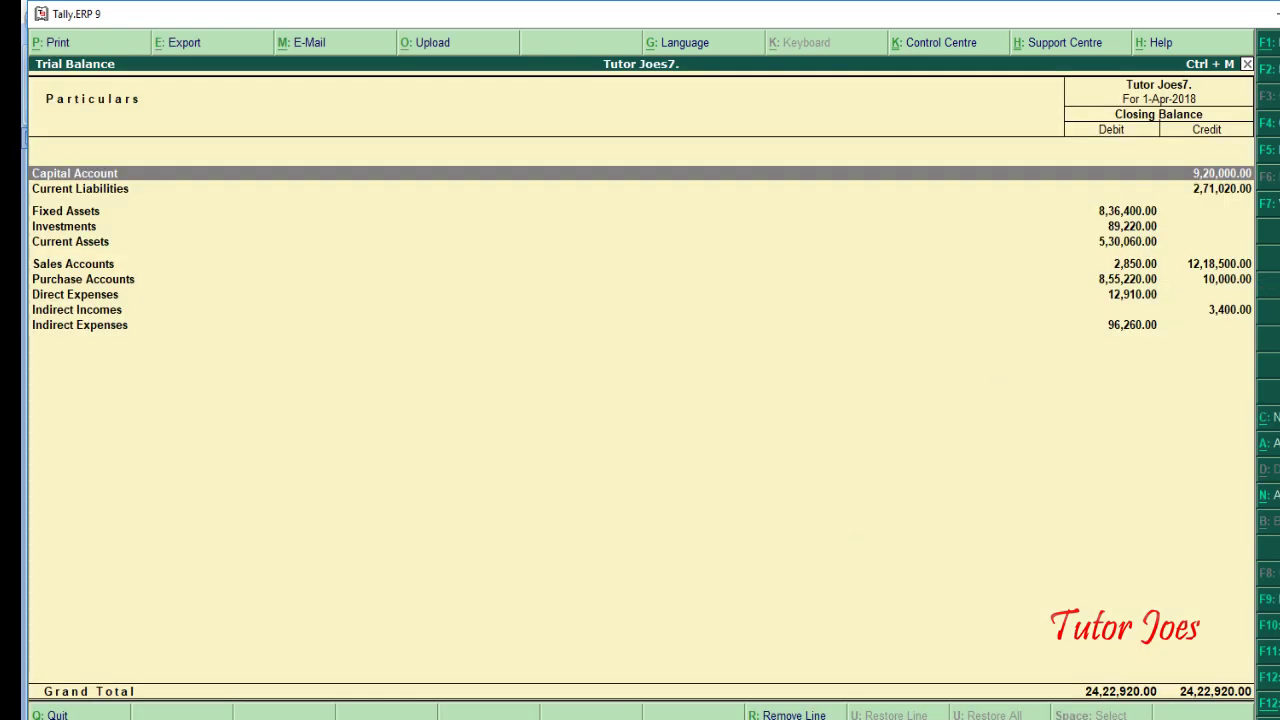
pyautogui.hotkey('alt', 'F1')
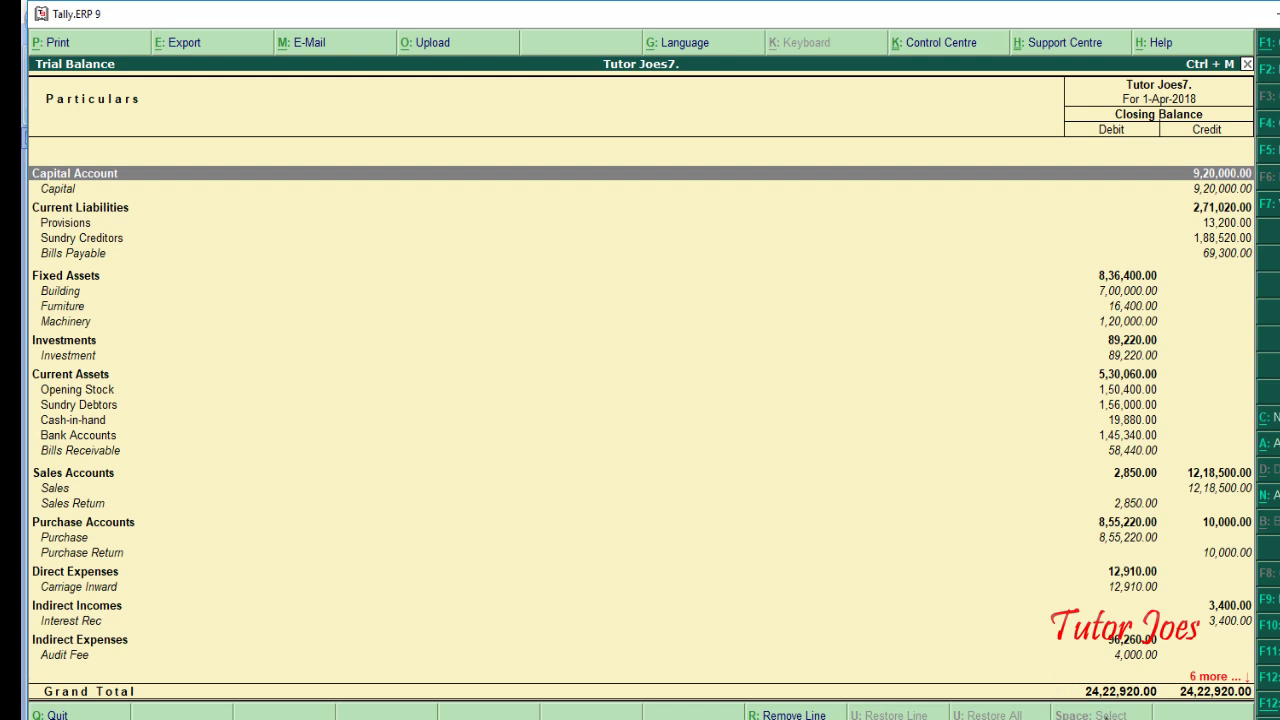
pyautogui.hotkey('alt', 'Tab')
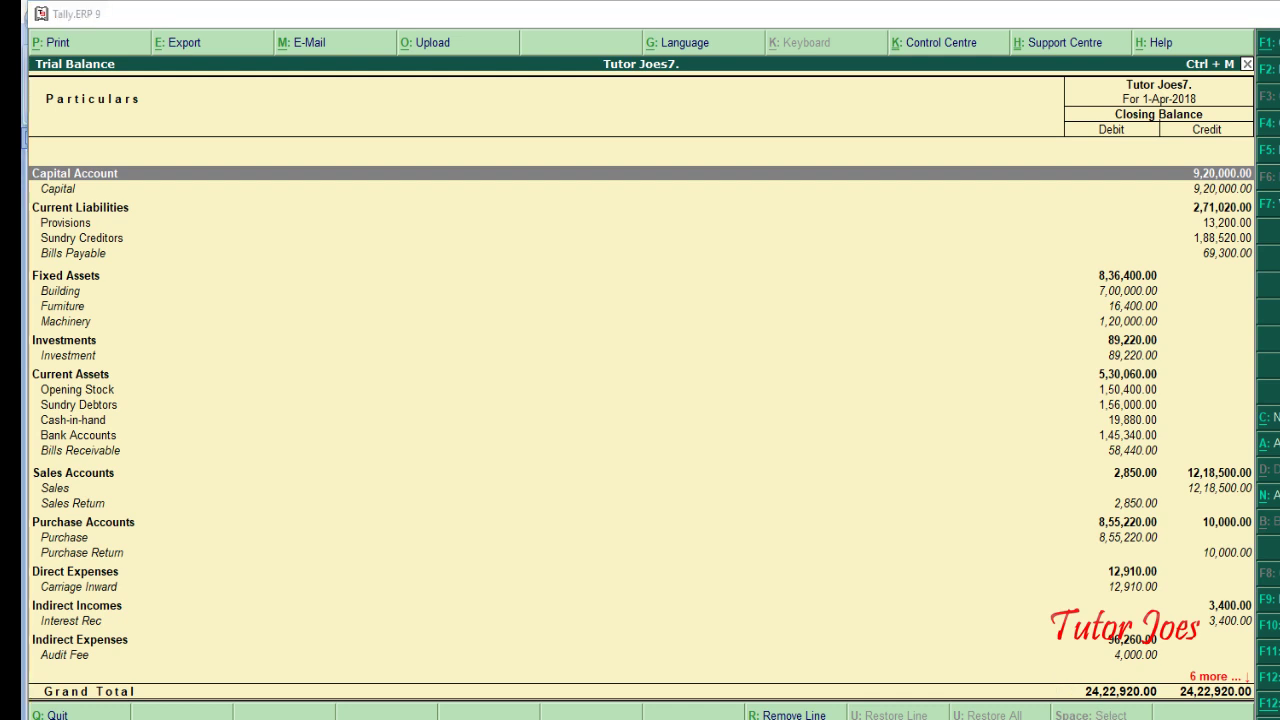